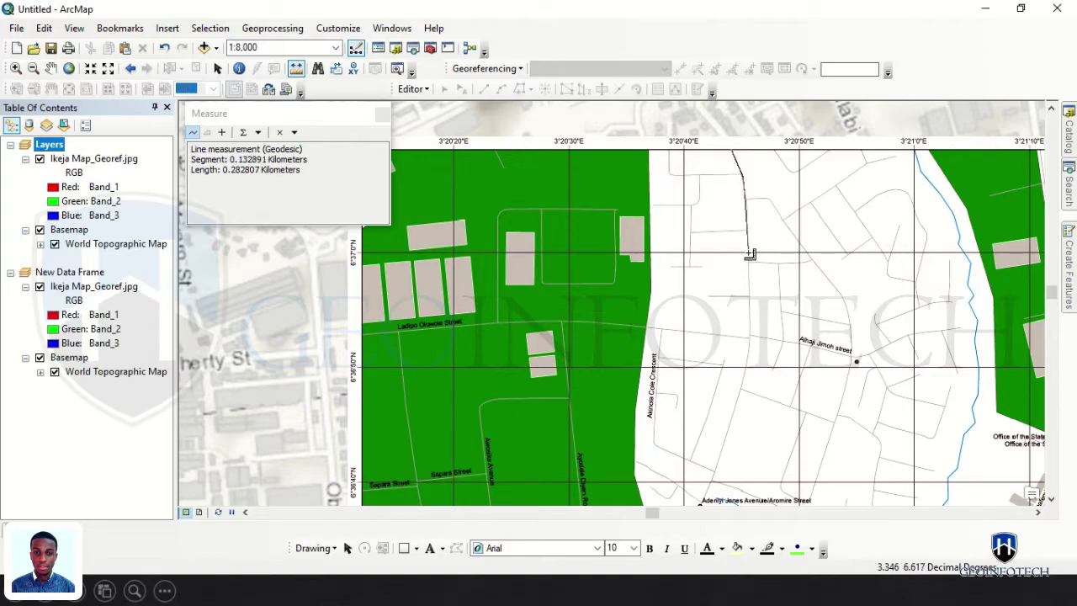
Step: Measure the distance down the street to its junction with Alhaji Jimoh street and examine the available distance units
click(750, 253)
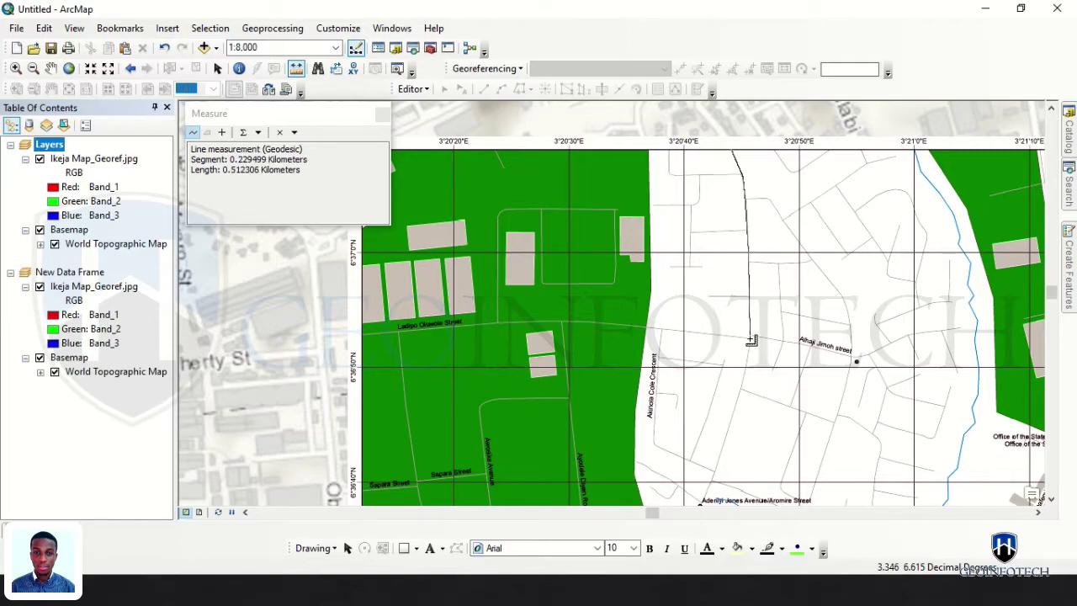
click(751, 339)
click(258, 132)
click(258, 132)
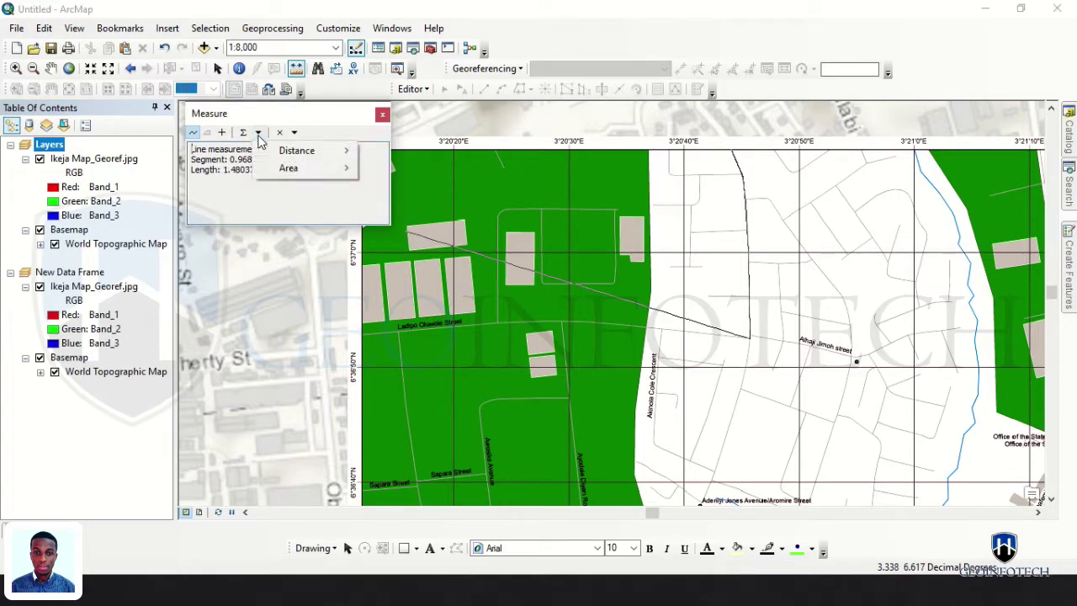
mouse_move(303, 158)
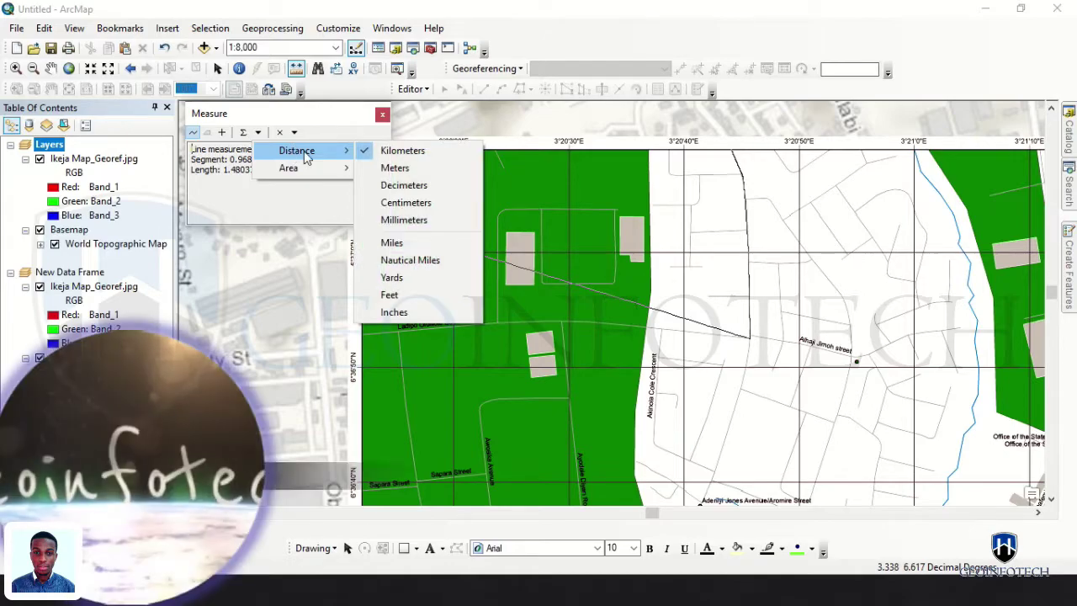
click(516, 220)
Step: Alternate between the slide presentation and ArcMap to compare the listed benefits with the map, and advance the presentation
key(alt+Tab)
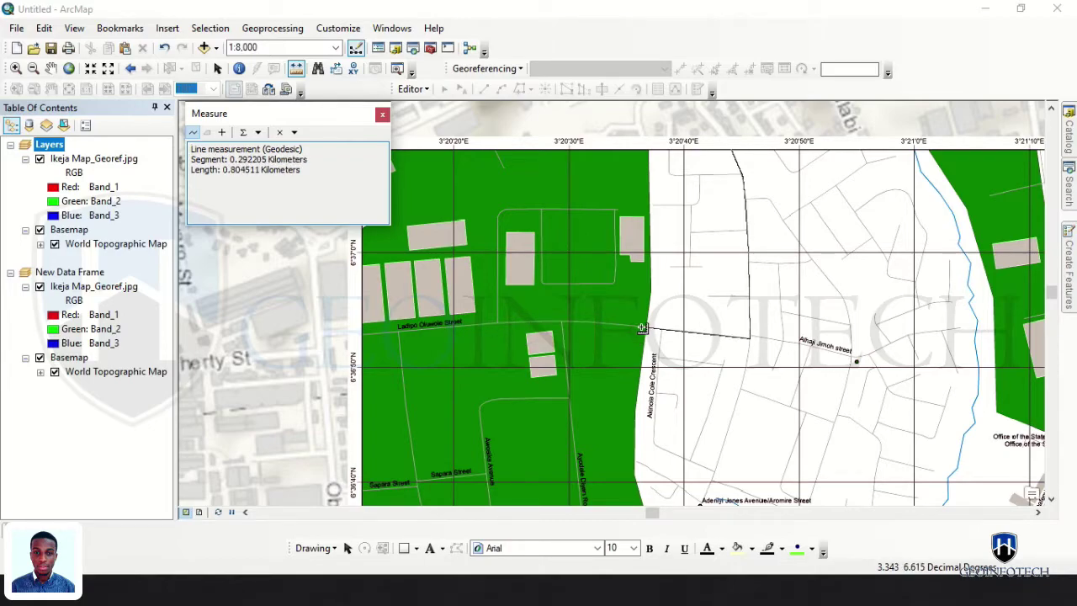
key(alt+Tab)
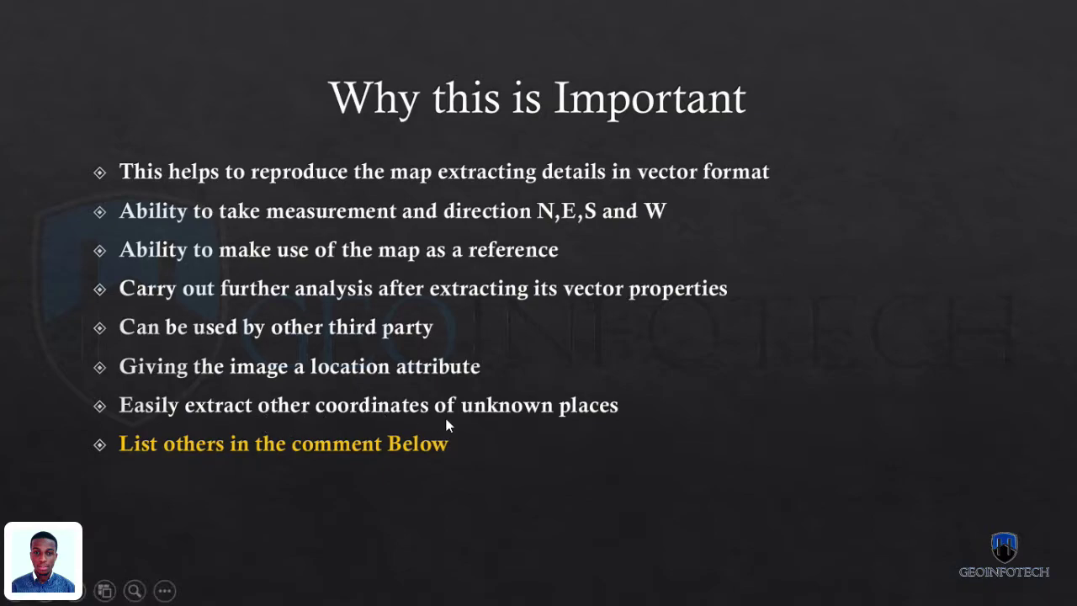
key(alt+Tab)
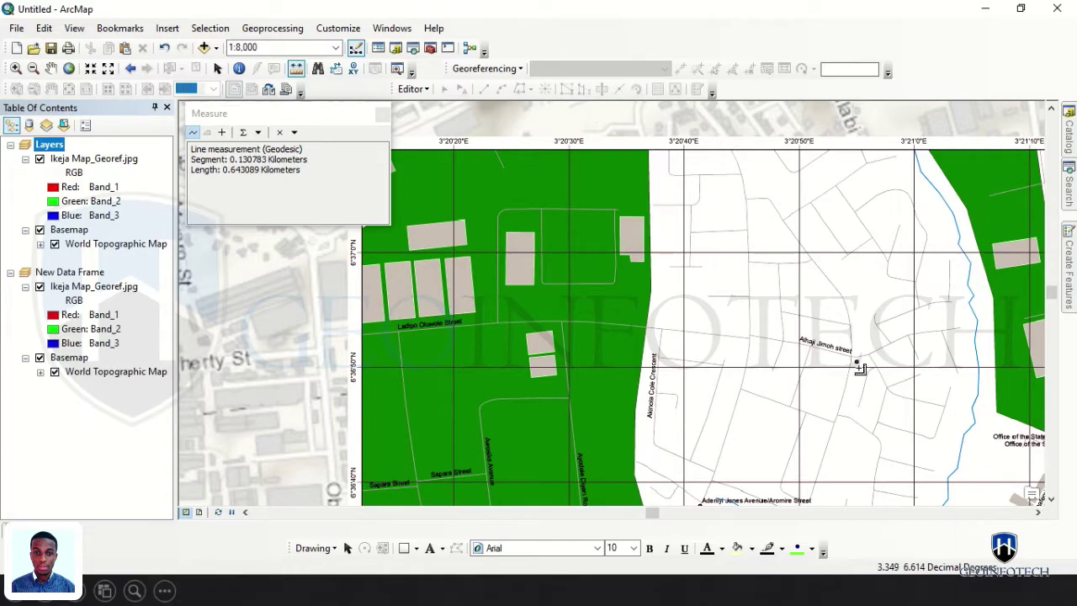
key(alt+Tab)
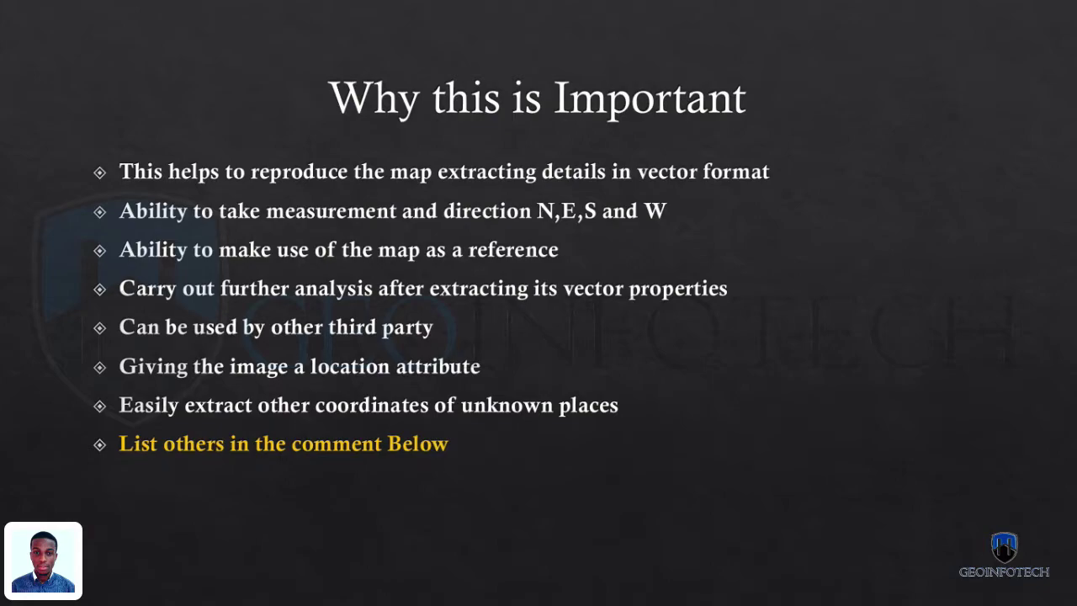
key(Right)
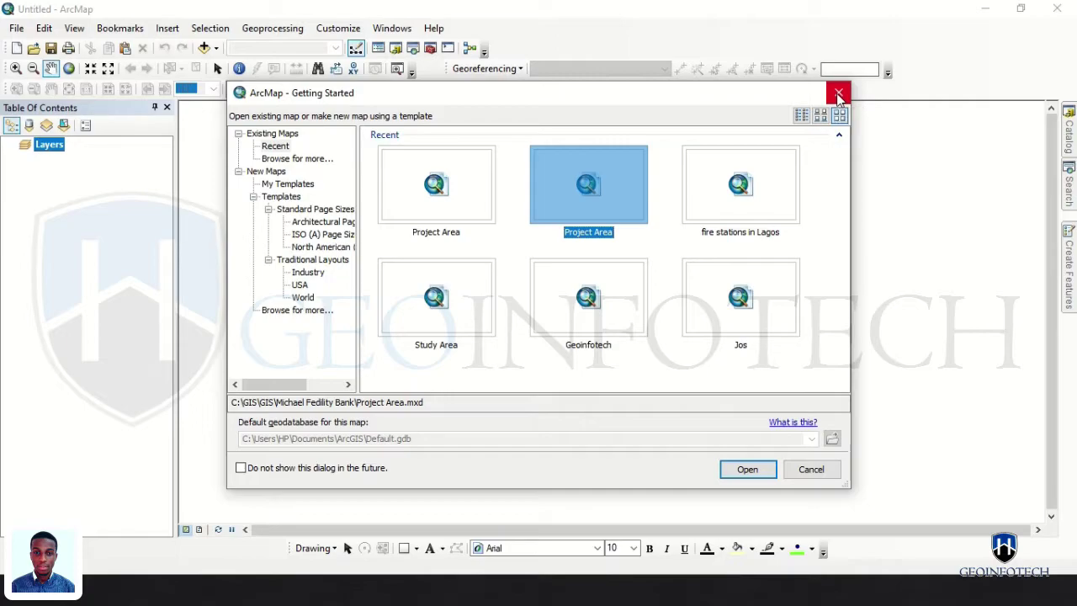
Step: Dismiss the Getting Started dialog and open the coordinate system settings of the Layers data frame
click(839, 93)
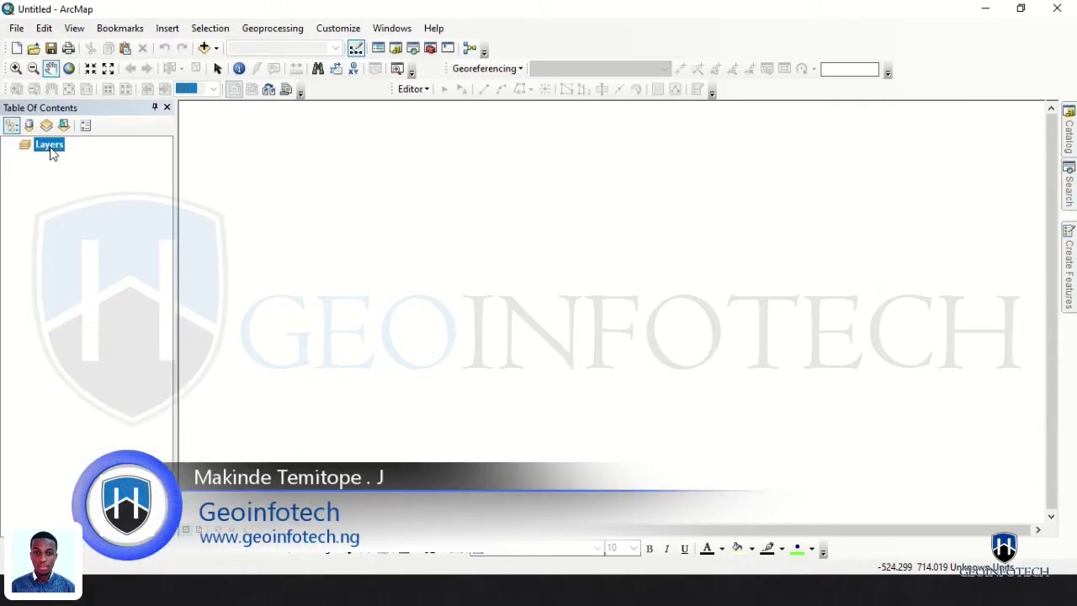
right_click(52, 152)
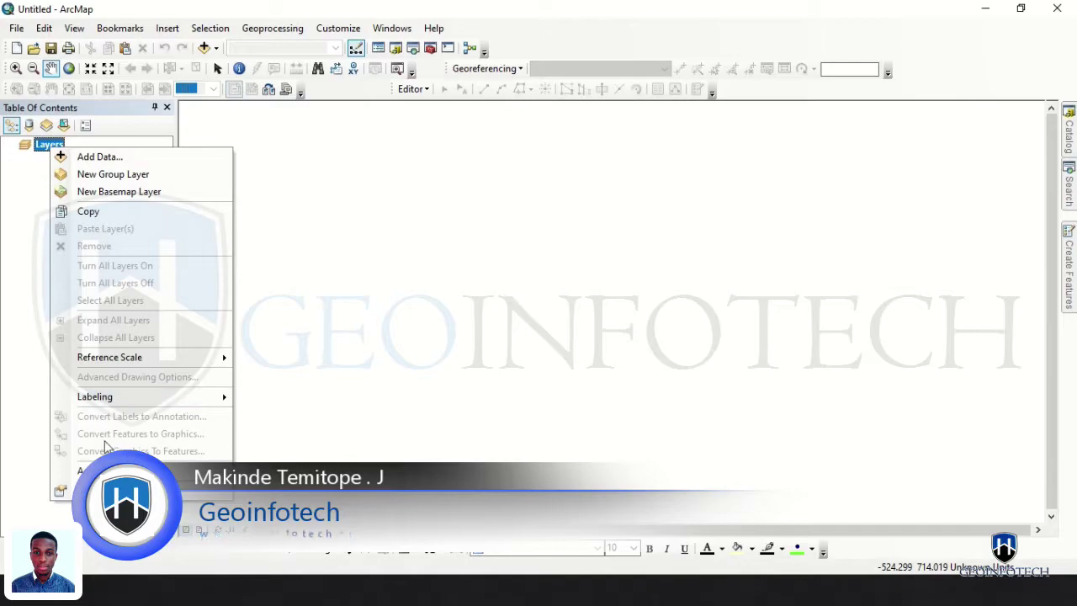
click(126, 501)
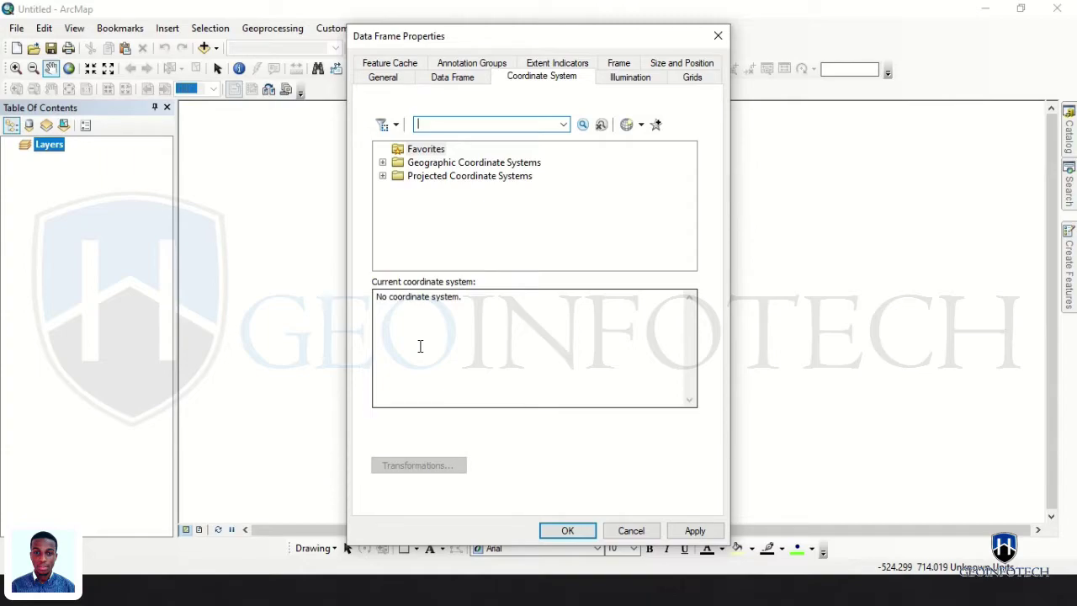
Step: Set the data frame's projected coordinate system to Minna UTM Zone 31N from the UTM Africa group
click(384, 175)
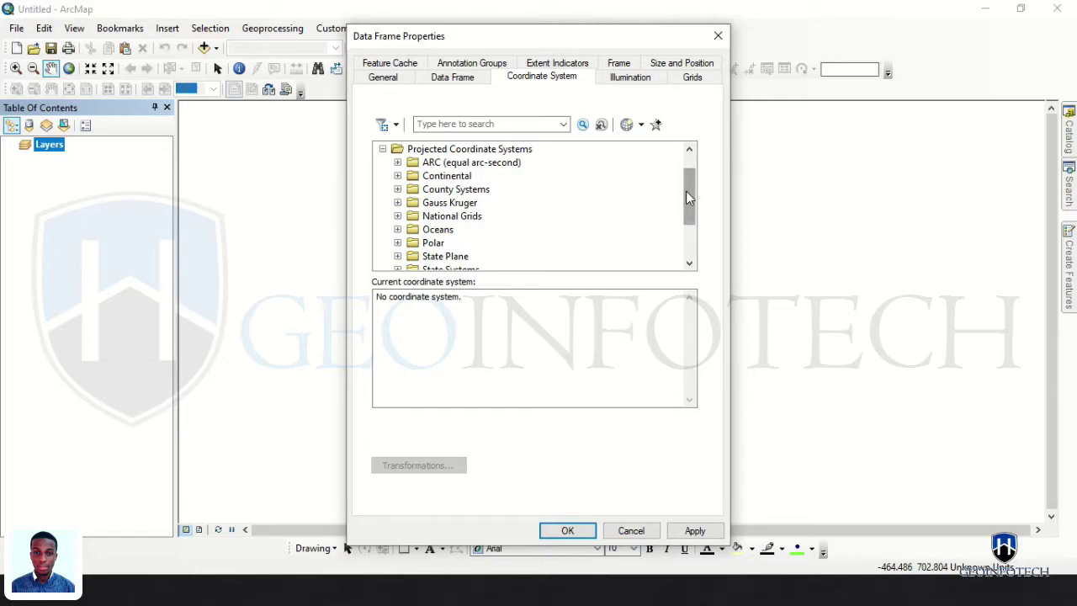
drag(686, 196, 686, 221)
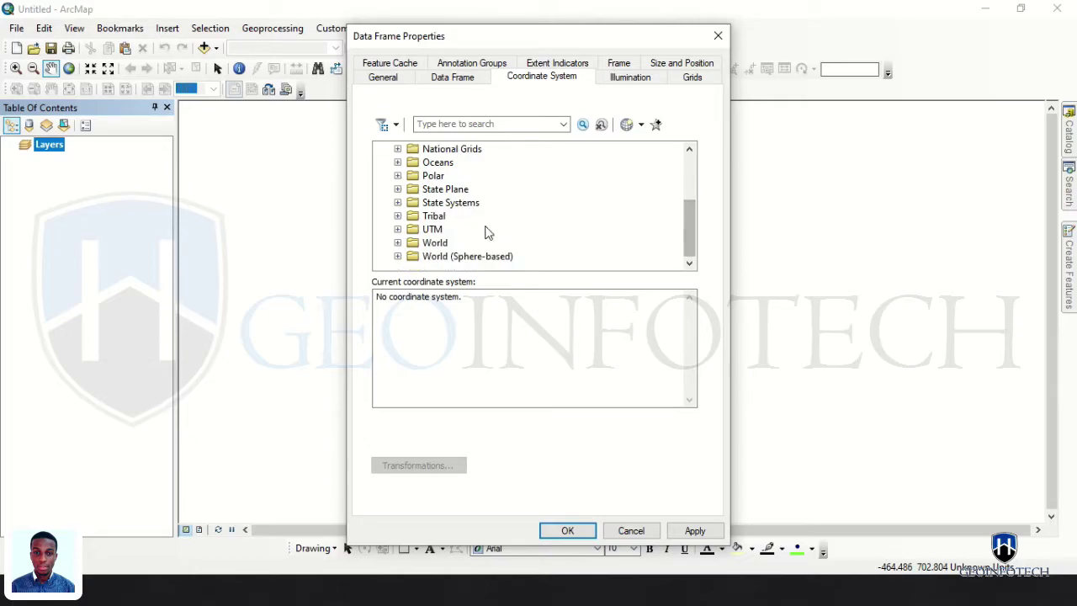
click(398, 230)
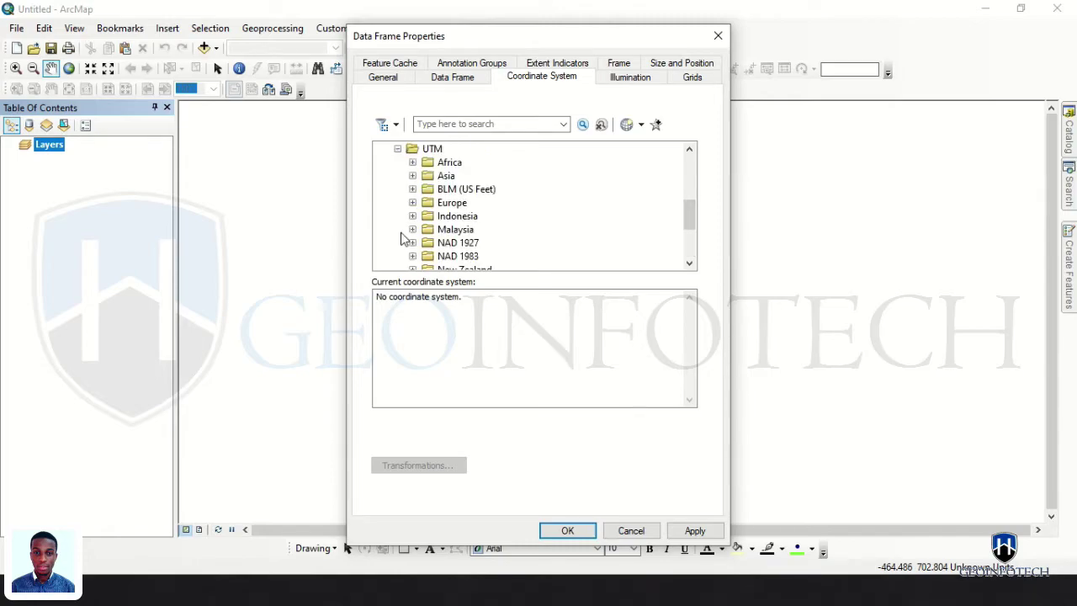
click(412, 162)
click(463, 190)
key(m)
key(m)
key(m)
key(m)
key(m)
key(m)
key(m)
key(m)
key(m)
key(m)
key(m)
key(m)
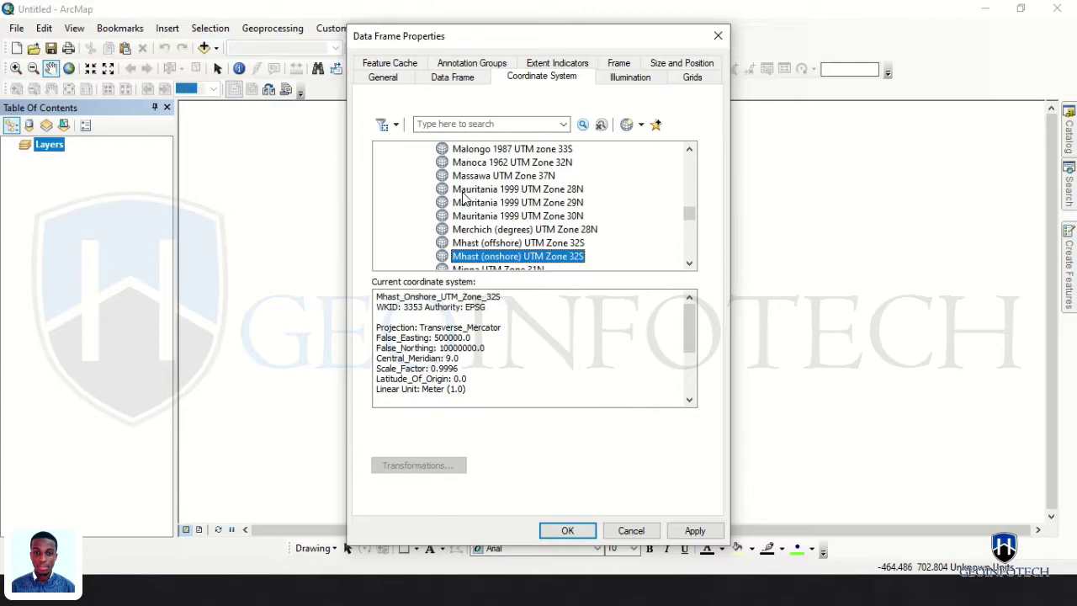
key(m)
key(m)
key(Up)
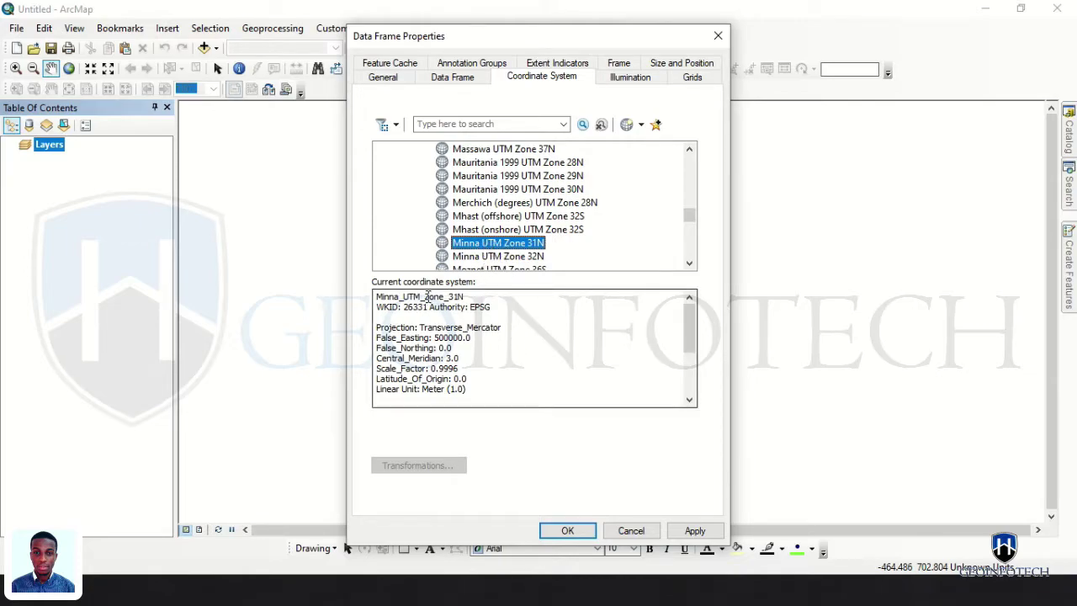
click(565, 529)
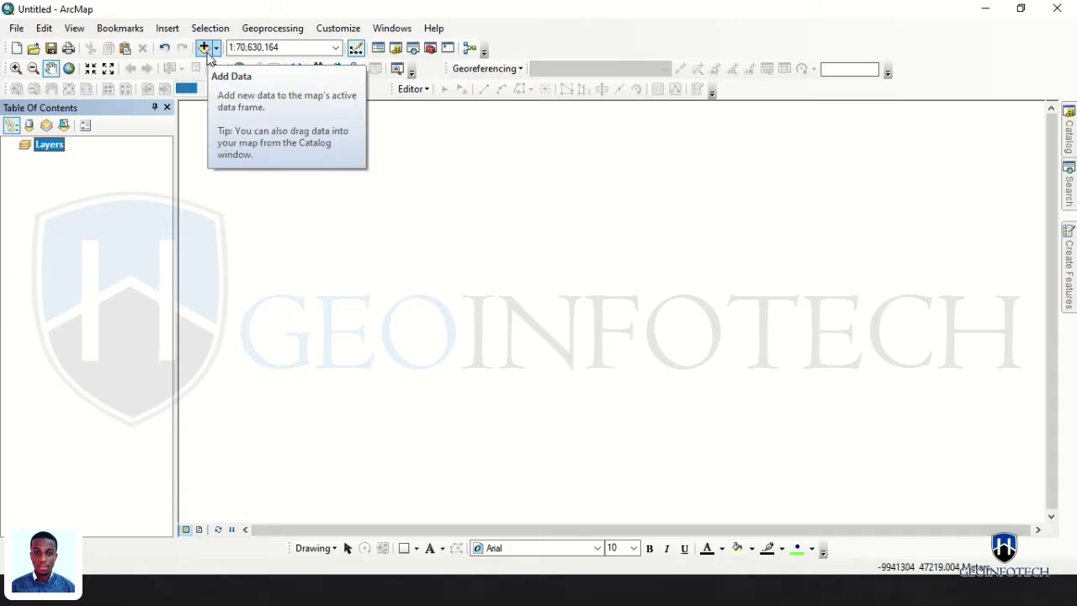
Step: Hide the Layout, Tools and Standard toolbars
right_click(572, 47)
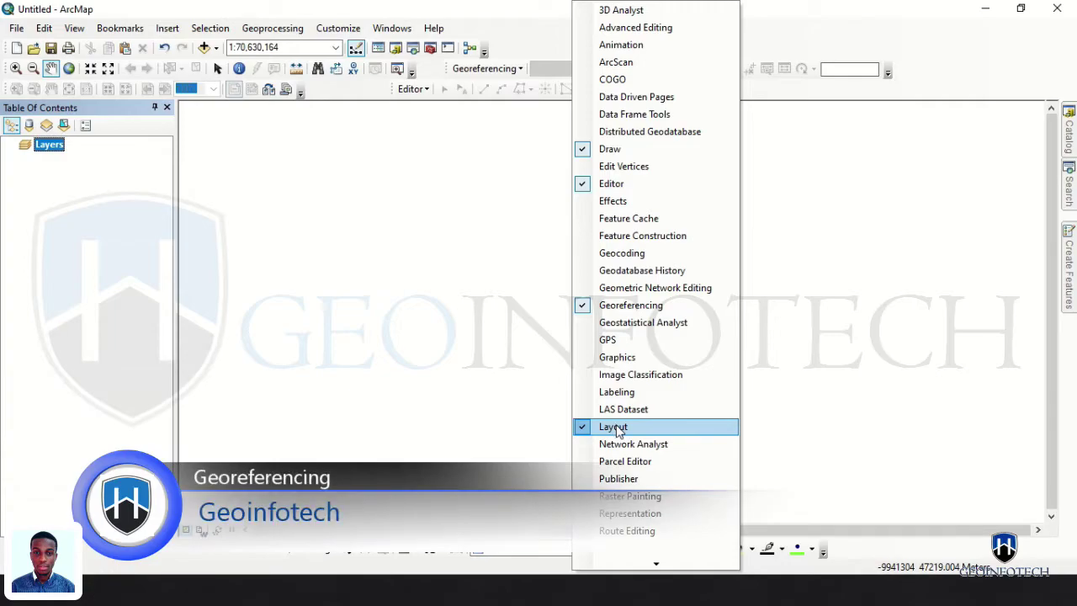
click(622, 426)
right_click(669, 54)
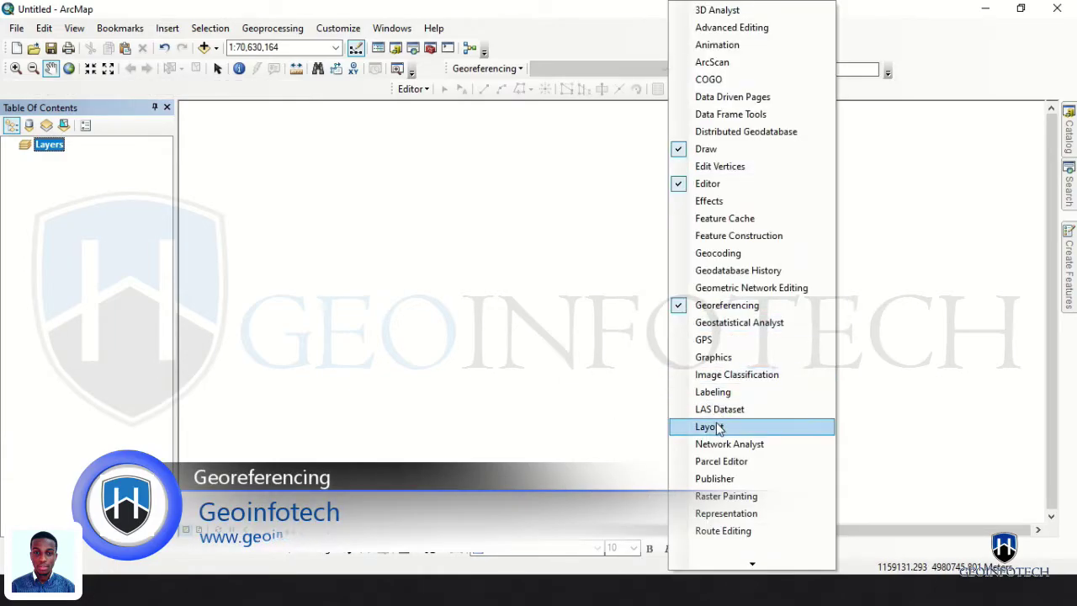
mouse_move(752, 563)
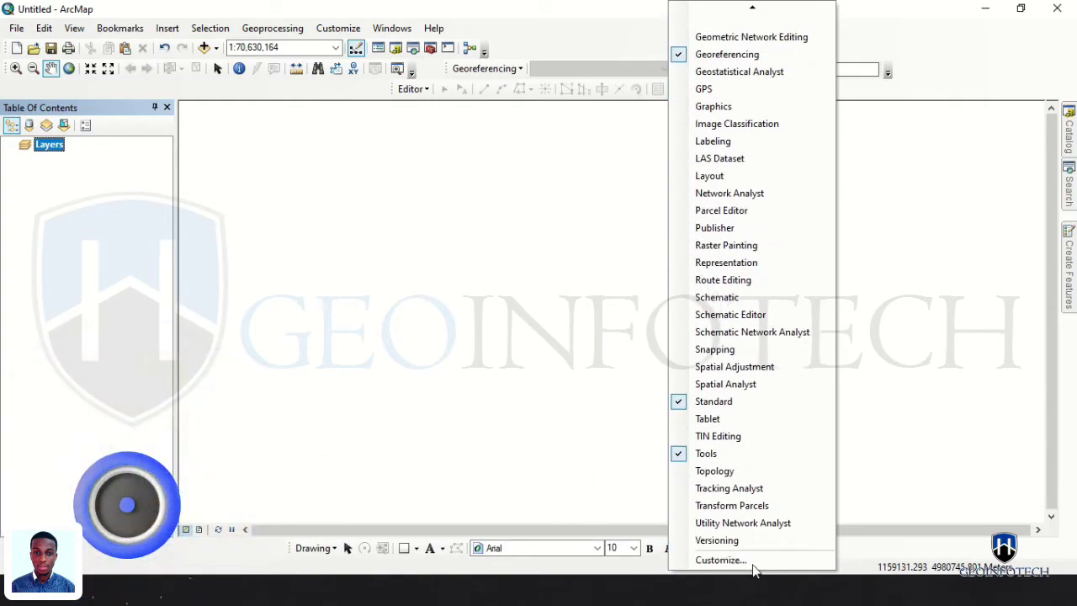
click(711, 453)
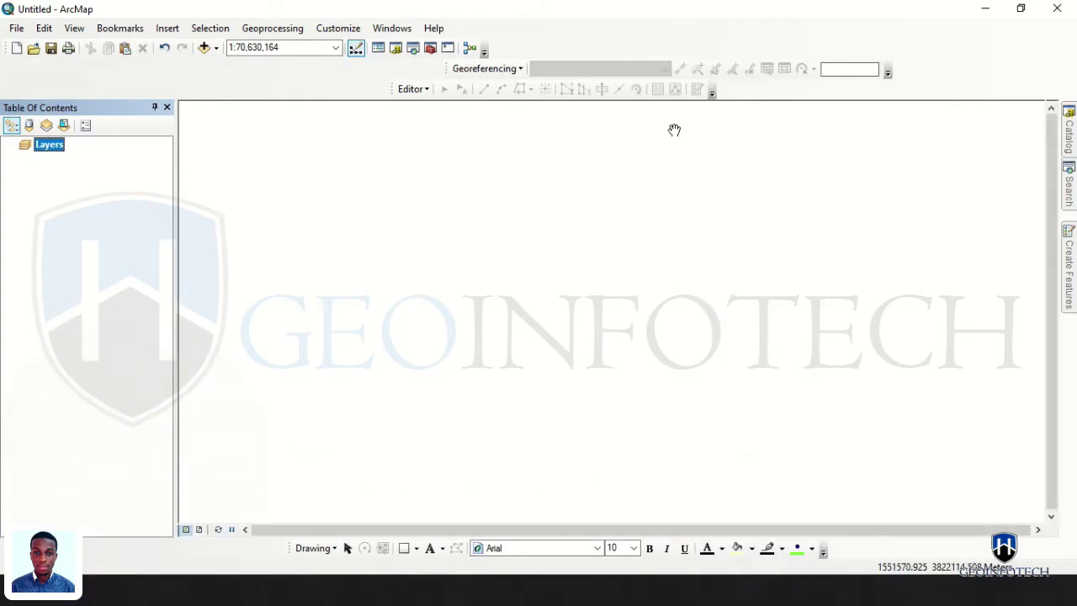
right_click(701, 49)
mouse_move(762, 563)
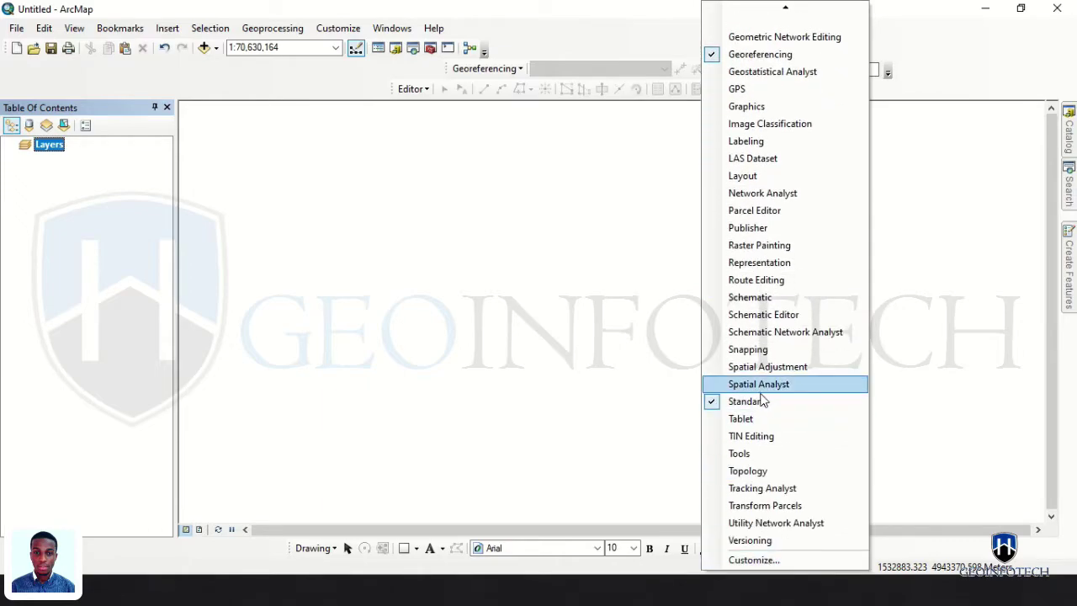
click(762, 401)
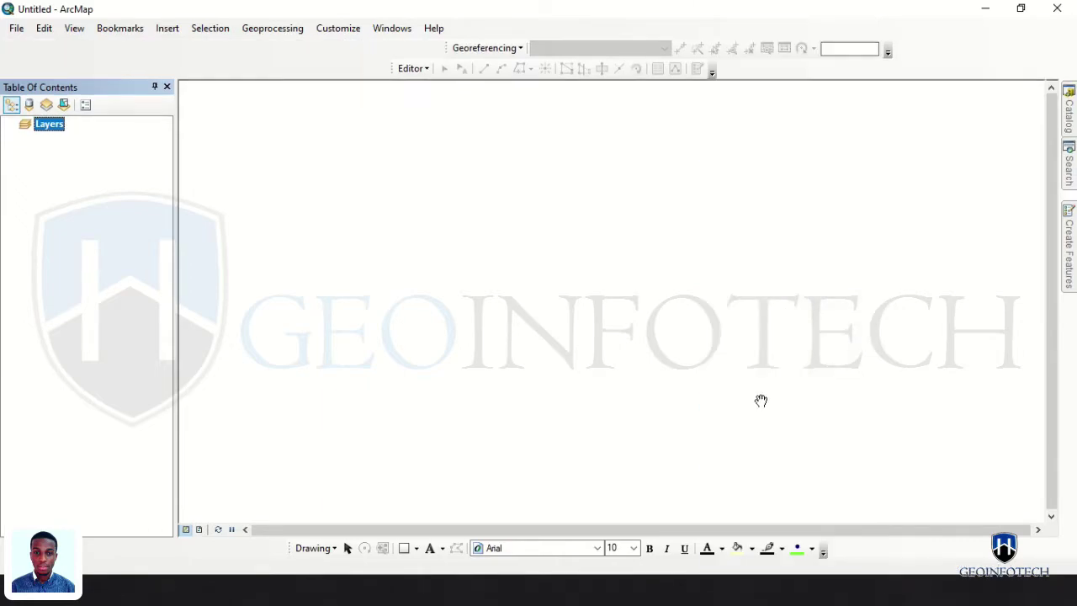
Step: Show the Layout, Tools and Standard toolbars again
right_click(367, 56)
click(429, 427)
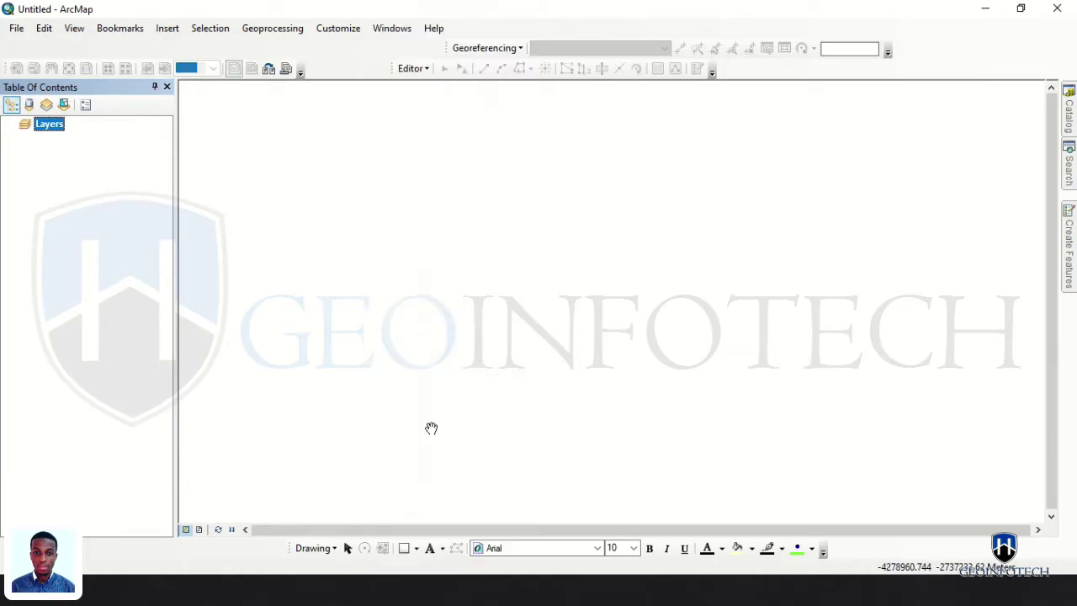
right_click(355, 64)
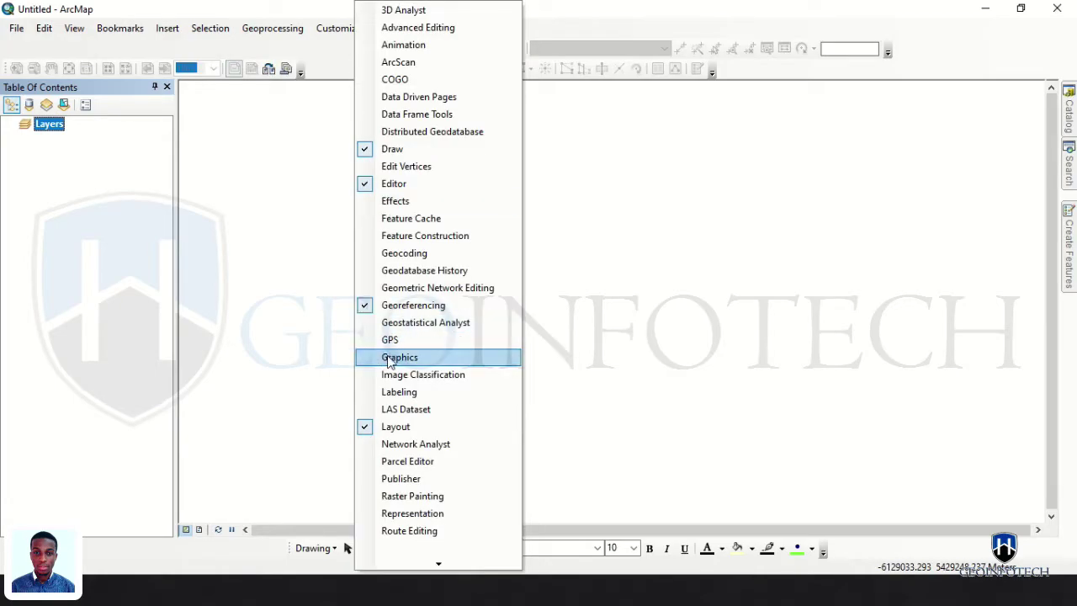
mouse_move(409, 558)
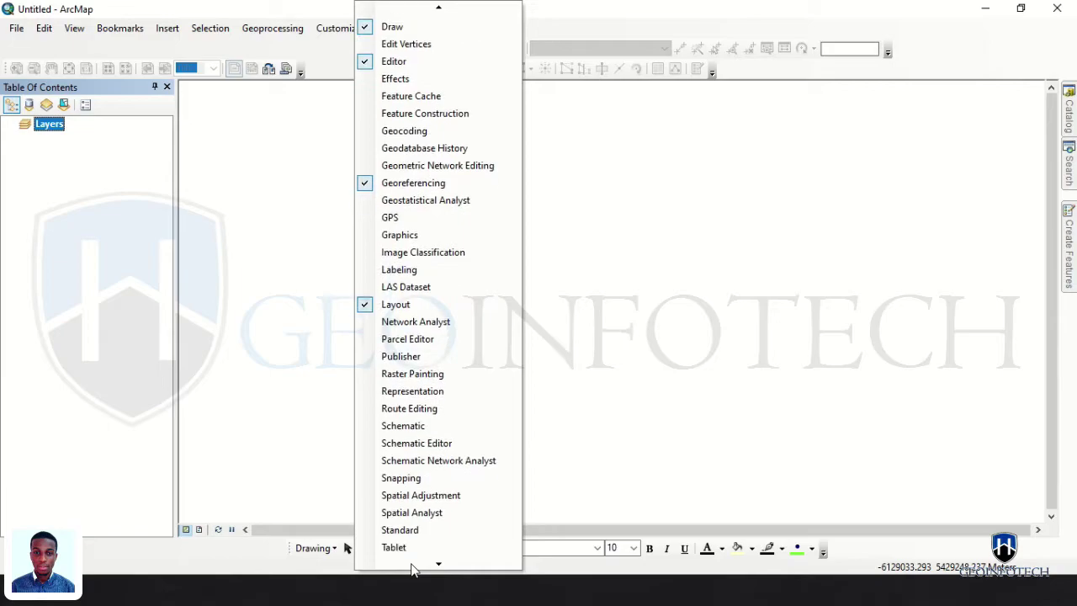
click(413, 494)
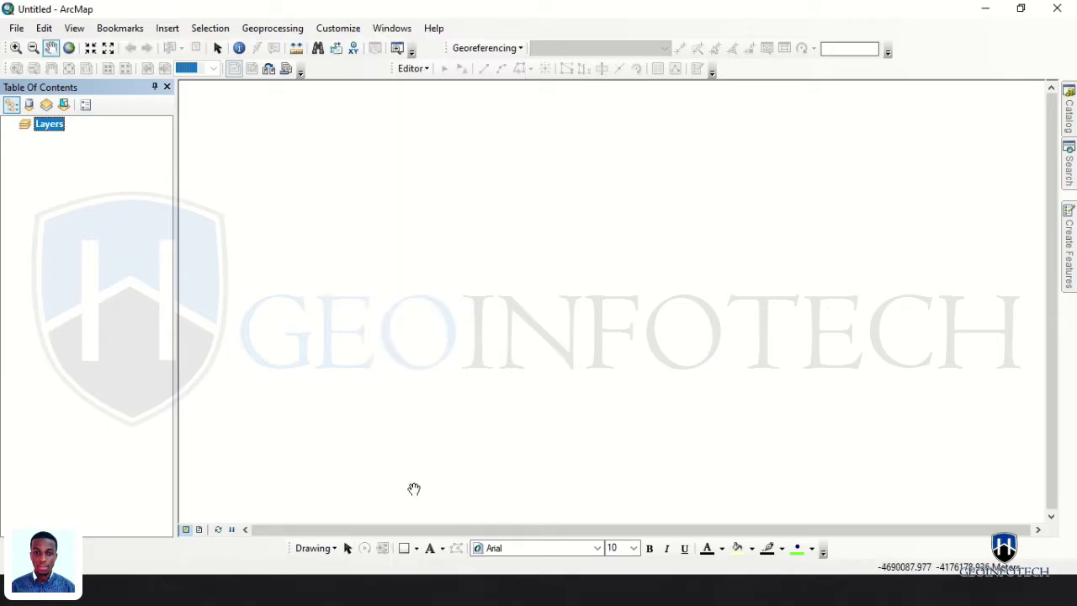
right_click(495, 31)
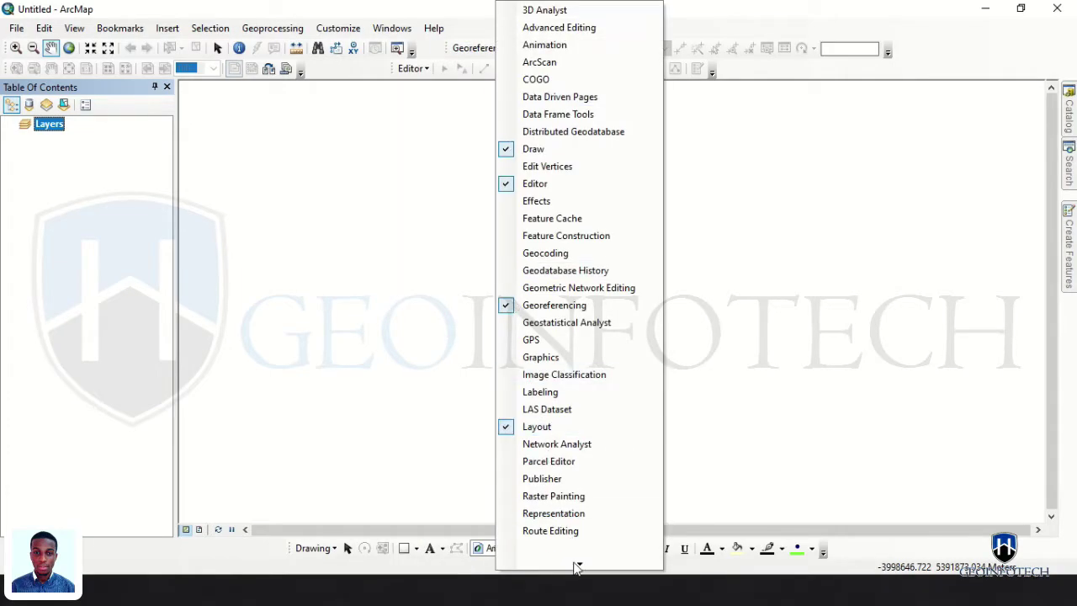
mouse_move(577, 570)
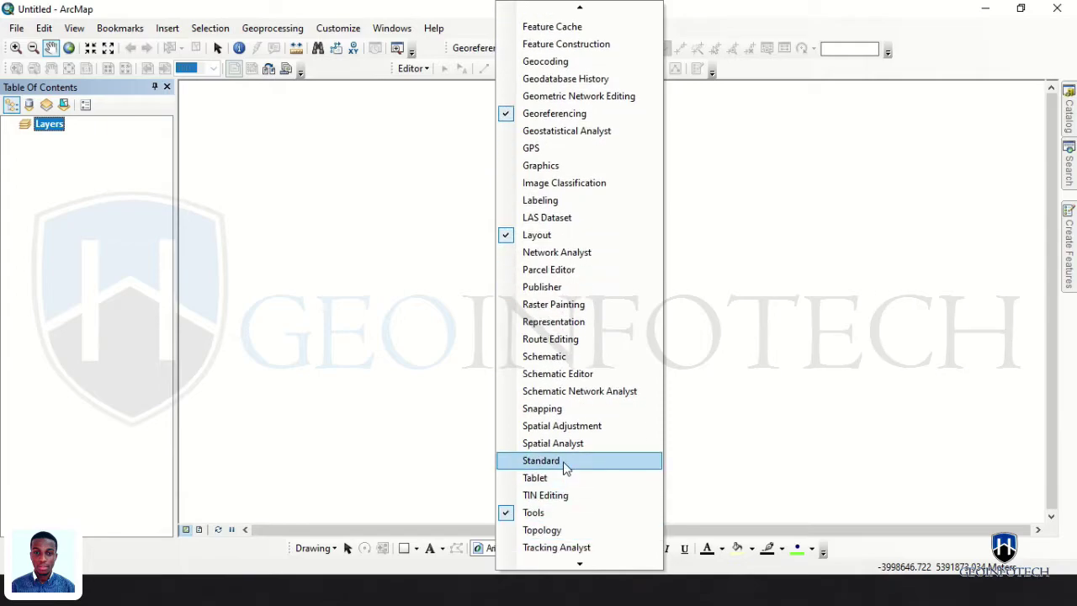
click(564, 461)
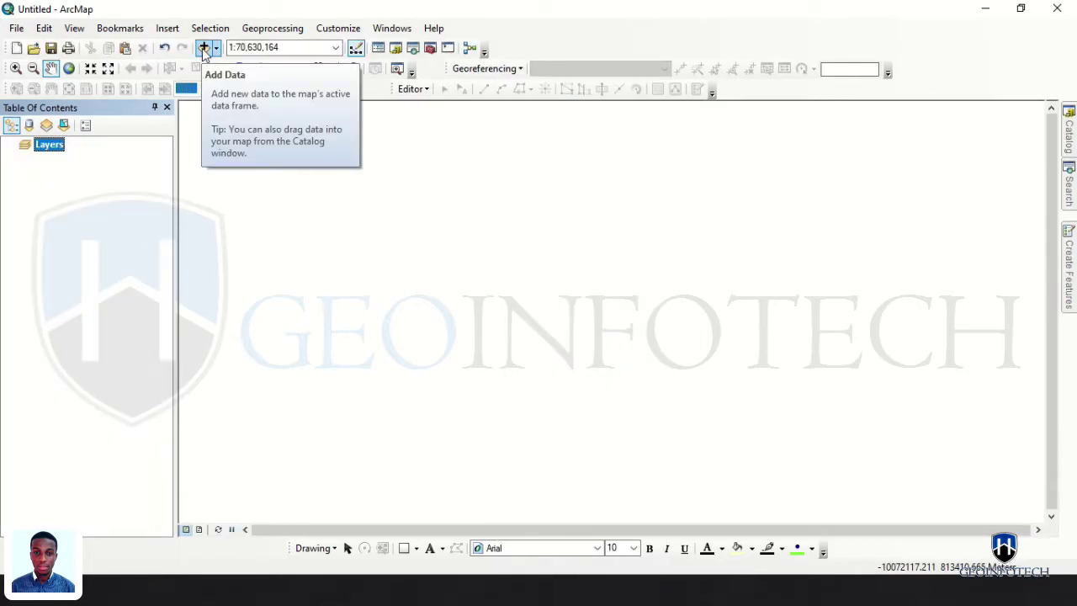
Step: Start adding data from the Georeference folder and review the available folder connections
click(203, 48)
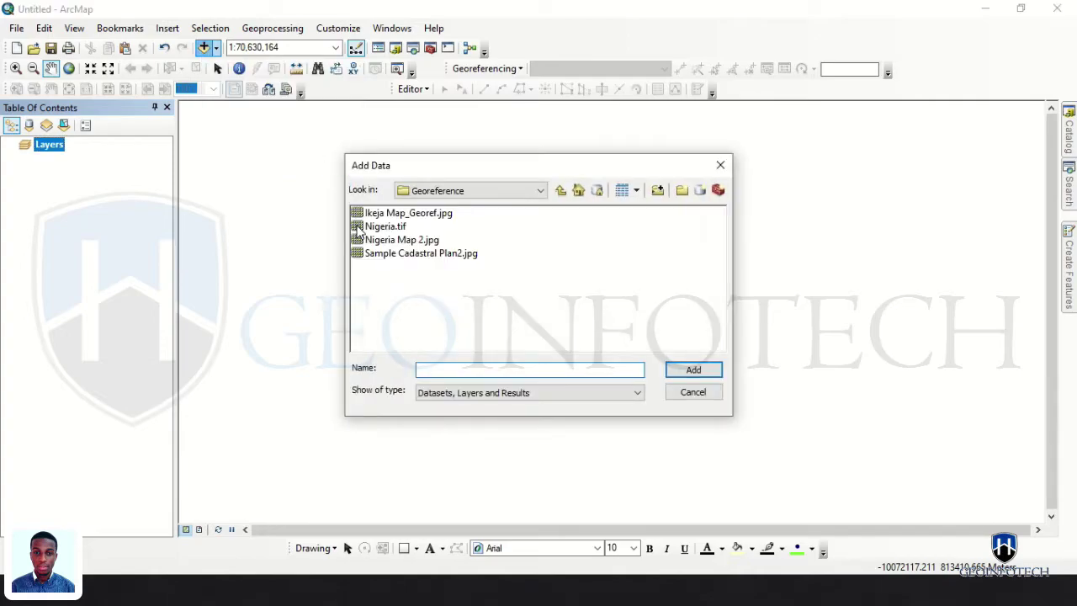
click(541, 190)
scroll(575, 224, up, 2)
drag(575, 223, 575, 225)
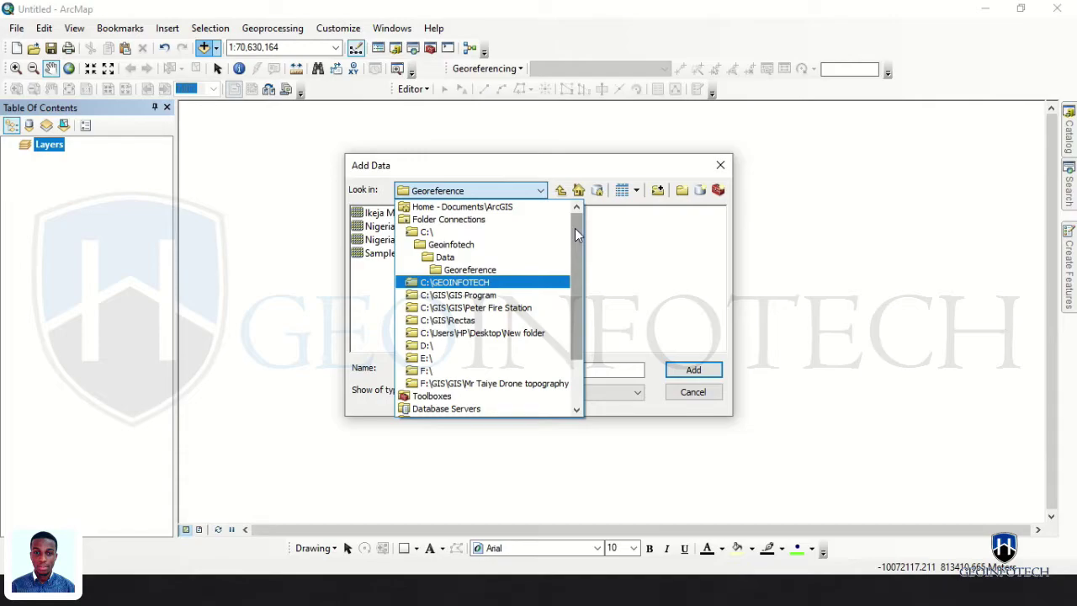
click(640, 200)
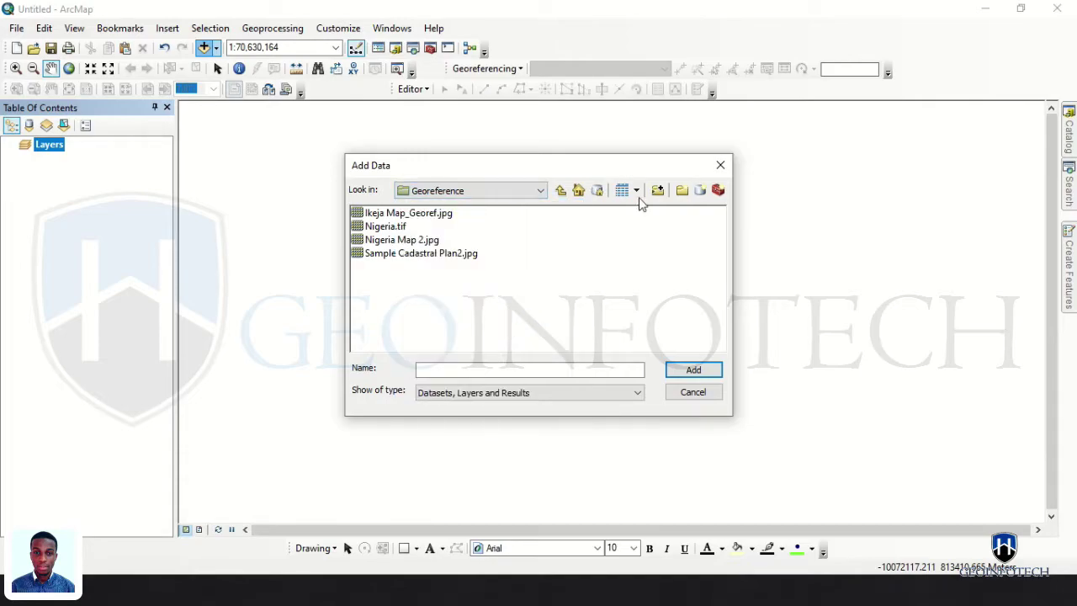
Step: Switch to File Explorer, review the subfolders of the Geoinfotech folder on Local Disk (C:), and return to ArcMap
key(alt+Tab)
key(Down)
key(Down)
key(Return)
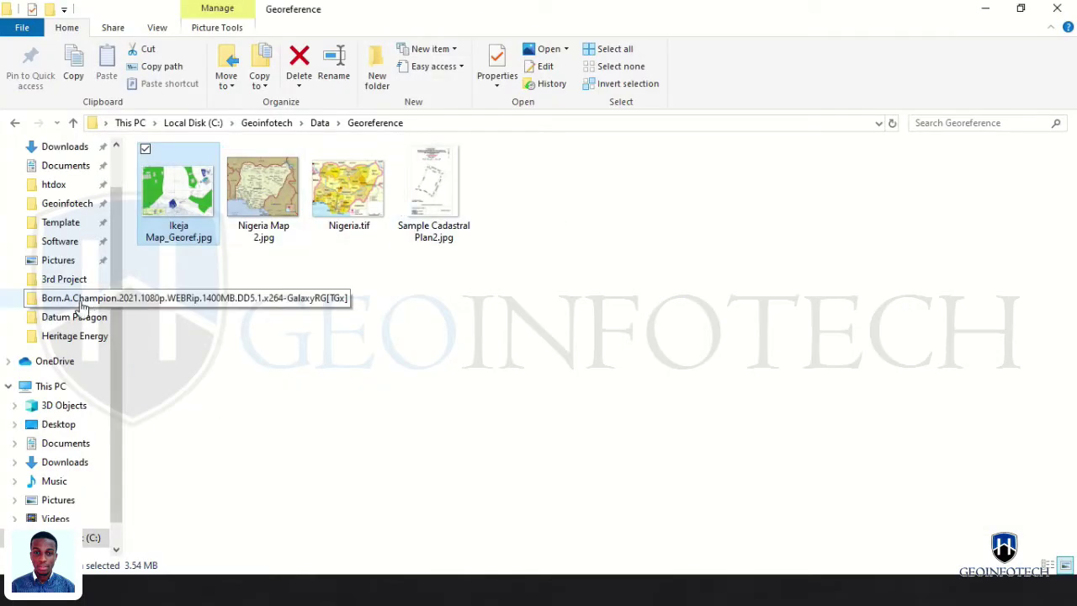
click(52, 387)
click(250, 291)
double_click(251, 290)
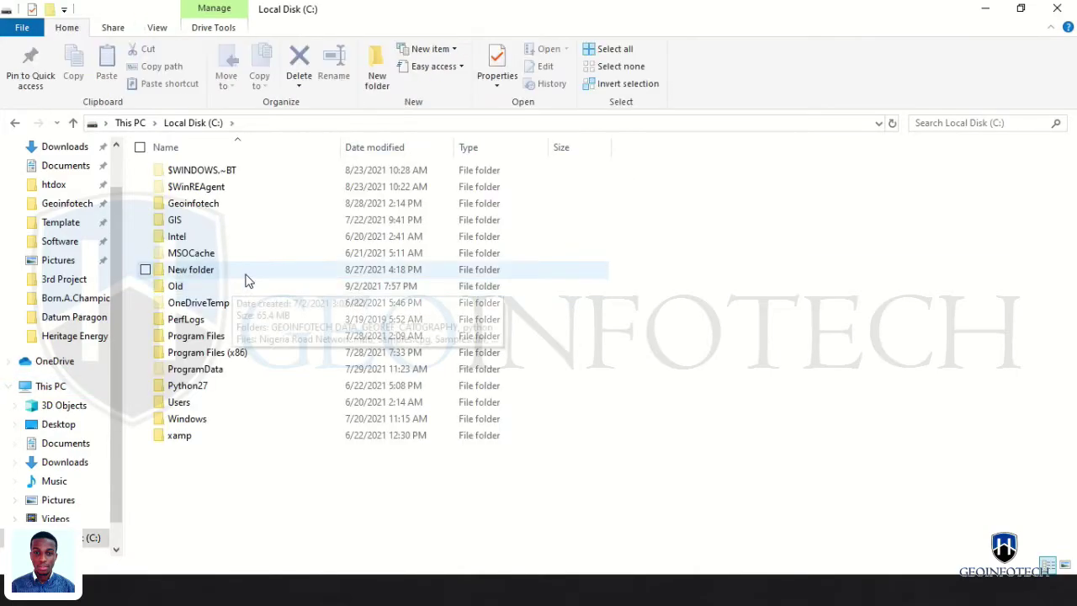
click(223, 209)
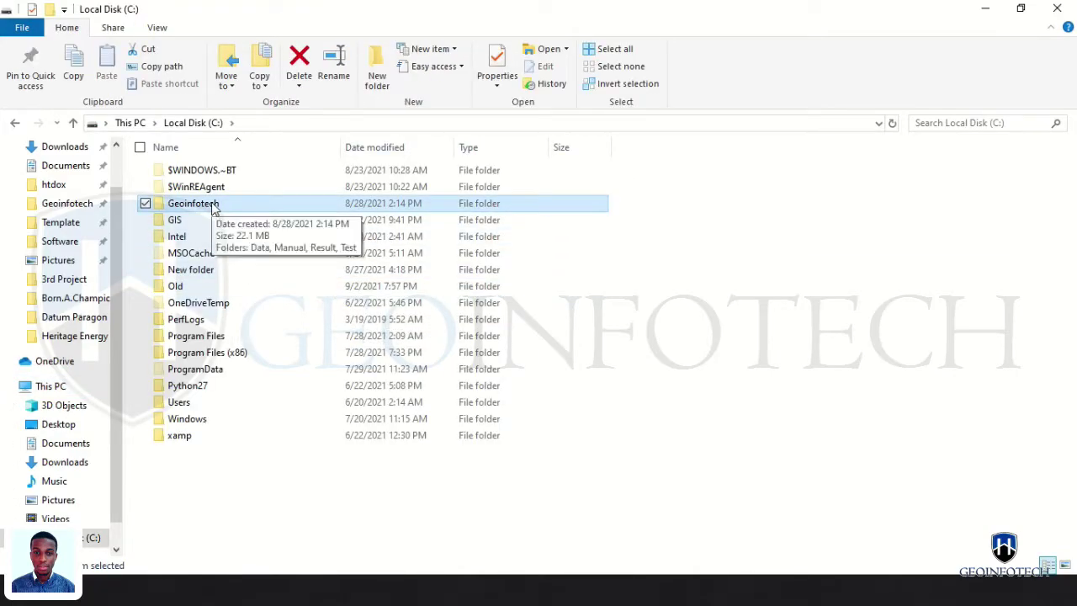
double_click(212, 208)
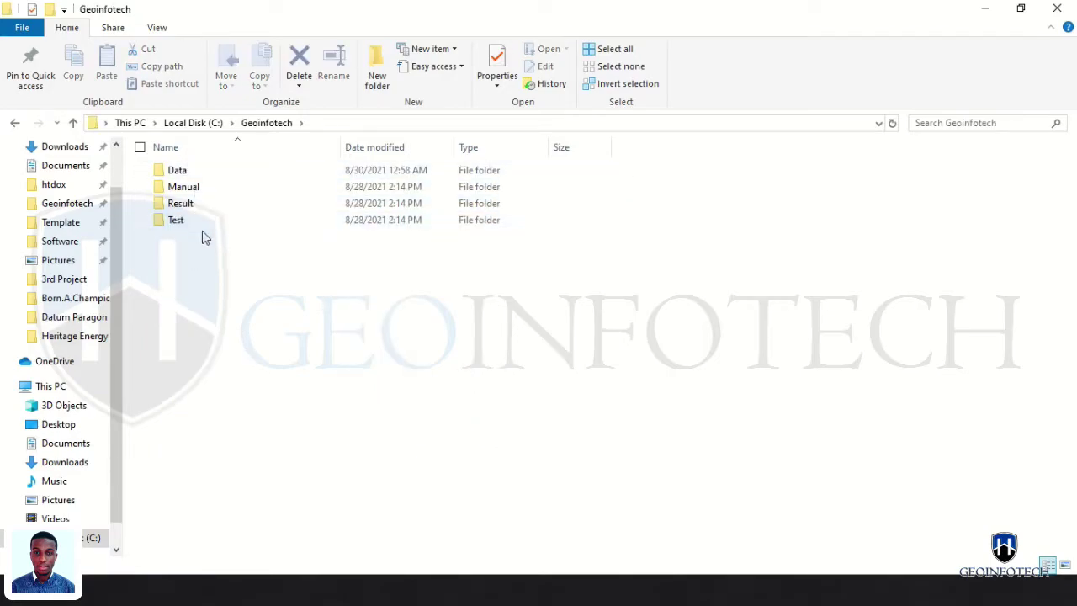
key(alt+Tab)
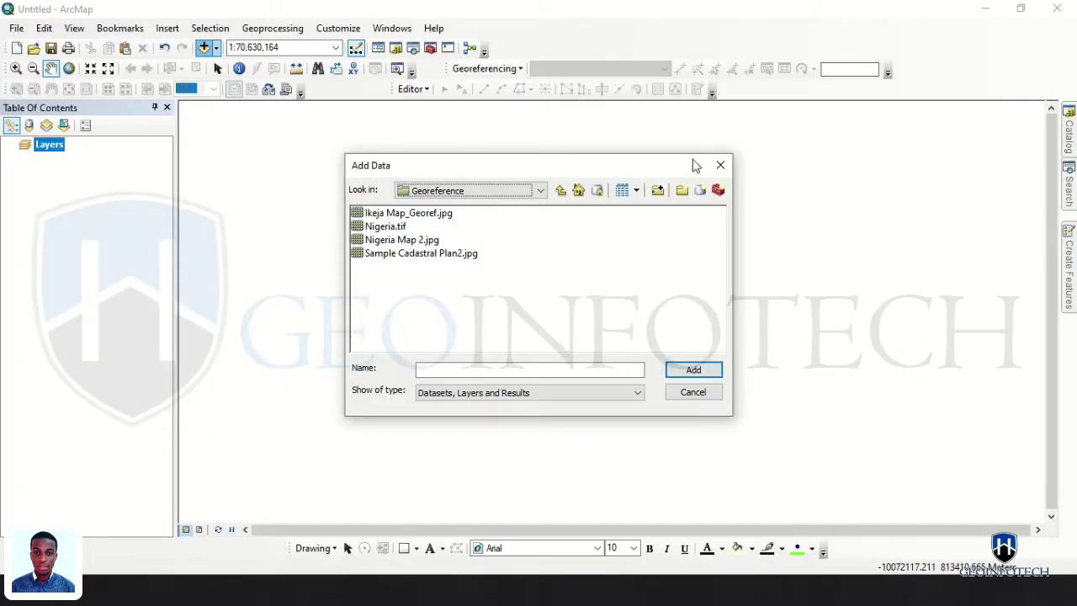
Step: Restart adding data and create a folder connection to C:\Geoinfotech
click(720, 165)
click(204, 48)
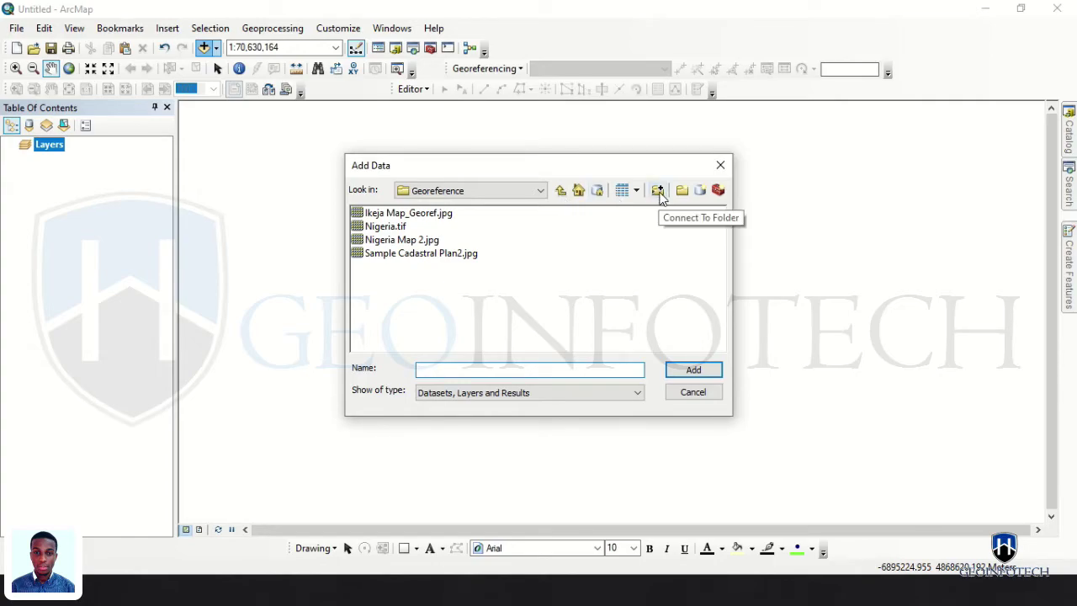
click(658, 191)
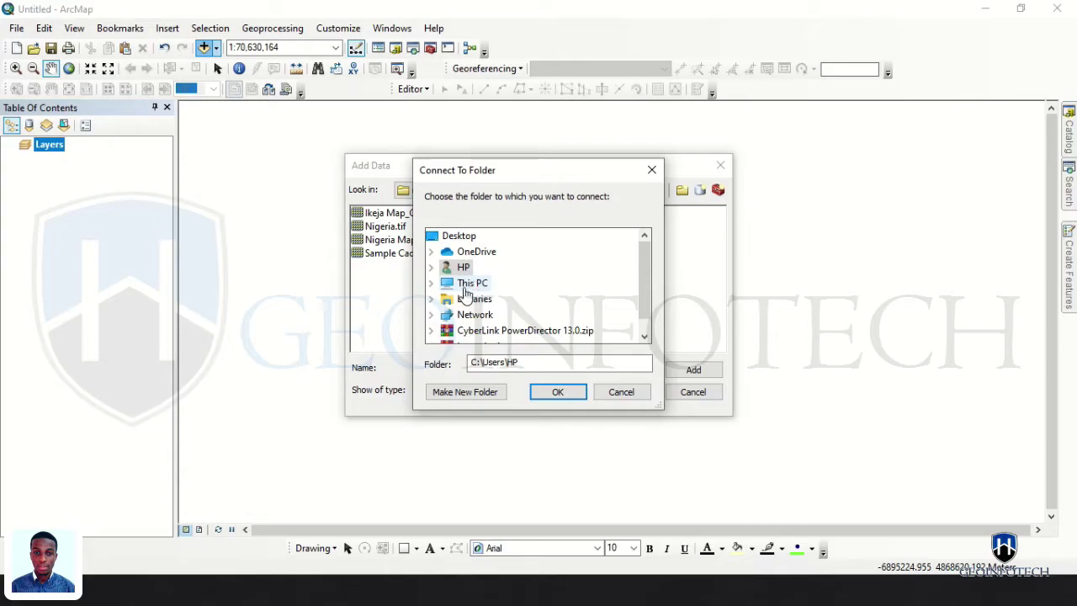
double_click(462, 290)
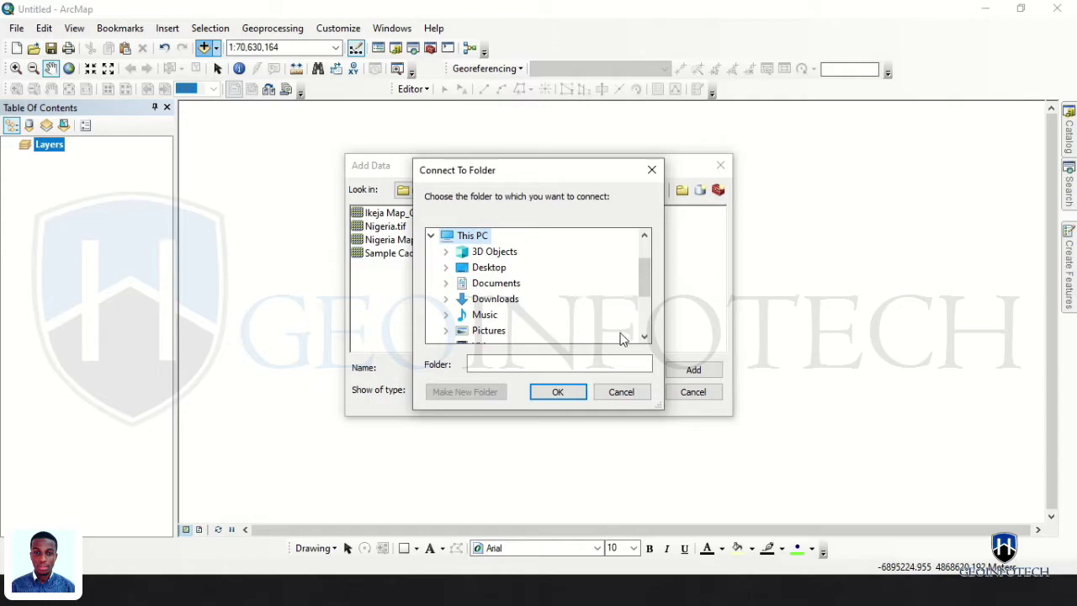
click(641, 322)
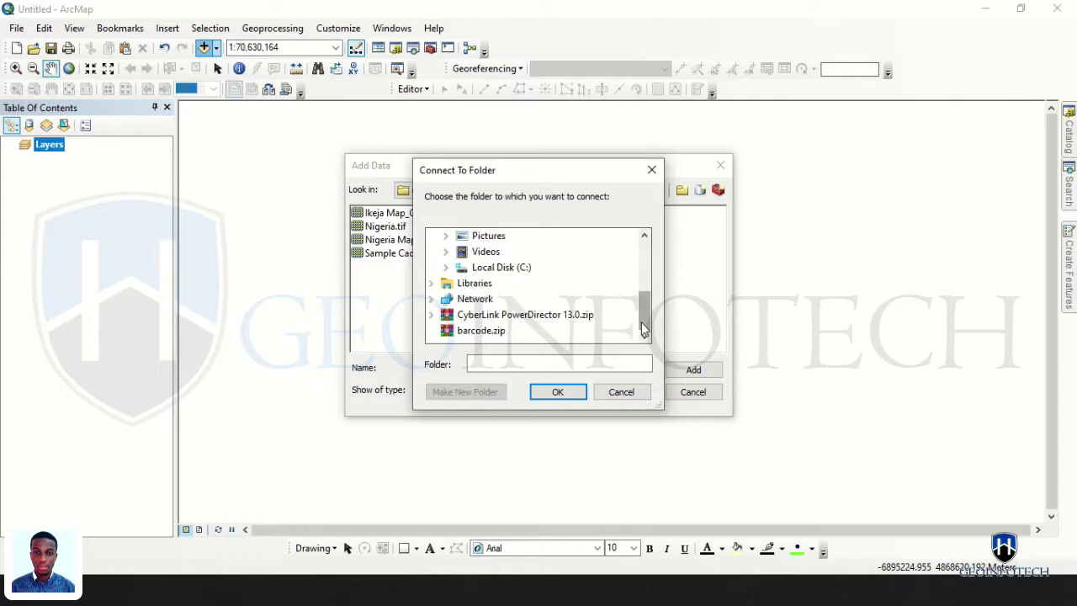
double_click(489, 271)
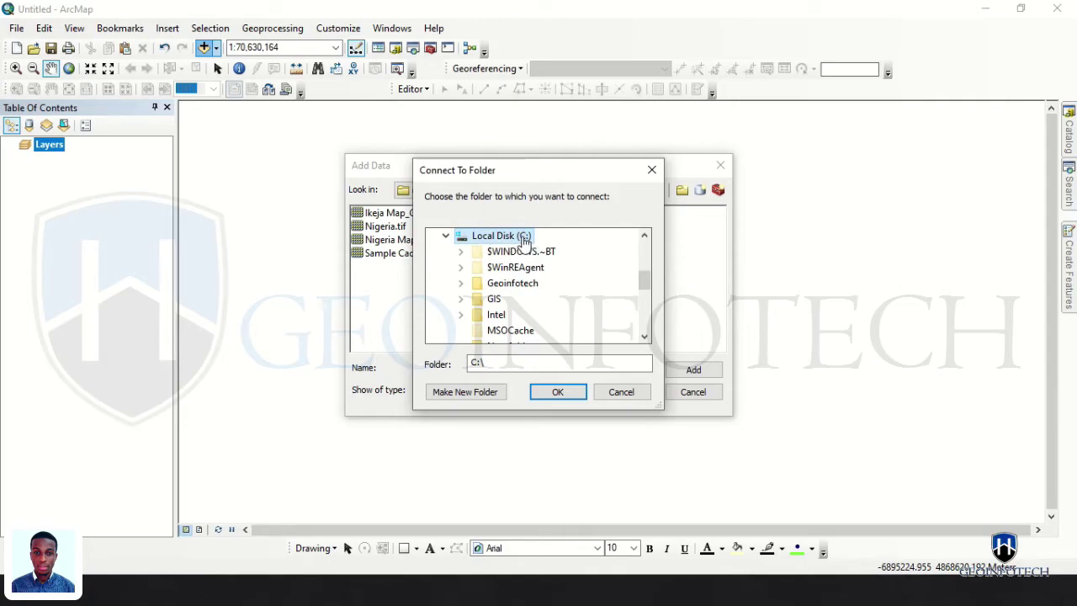
double_click(494, 286)
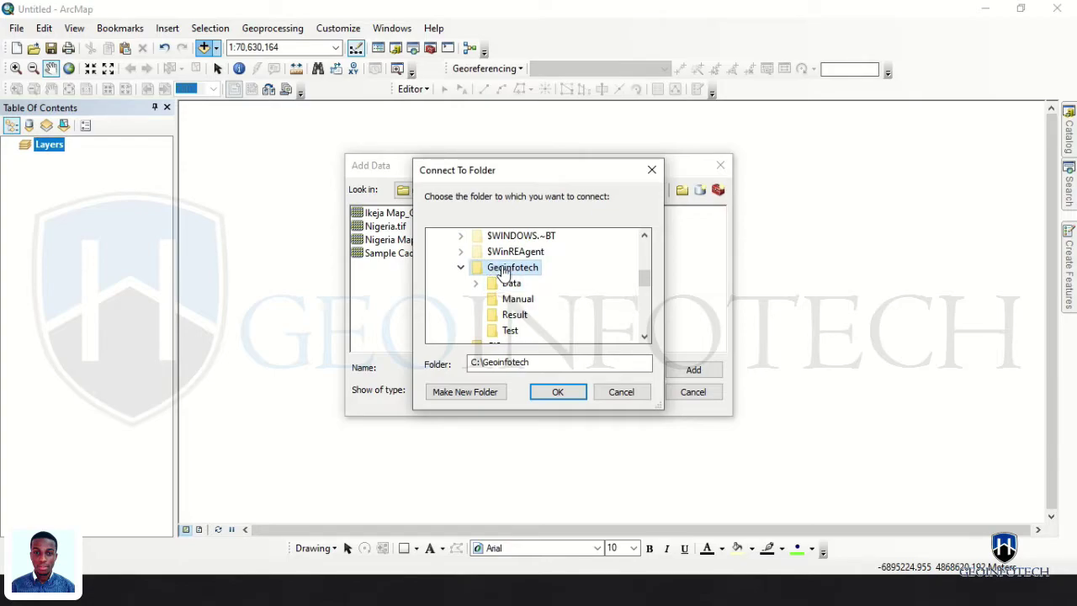
drag(539, 362, 474, 362)
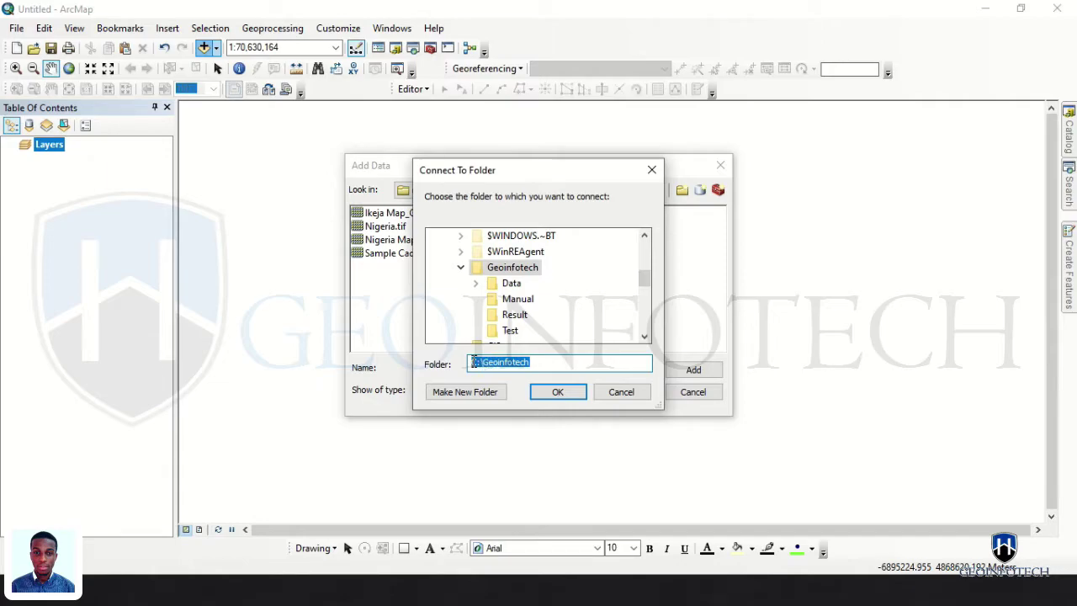
click(474, 362)
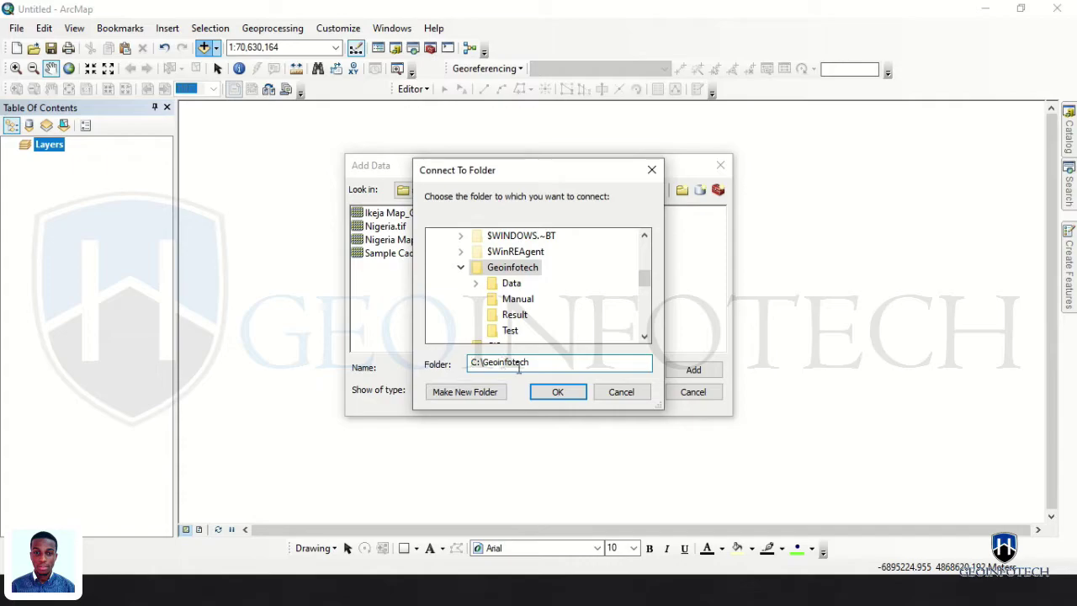
click(548, 395)
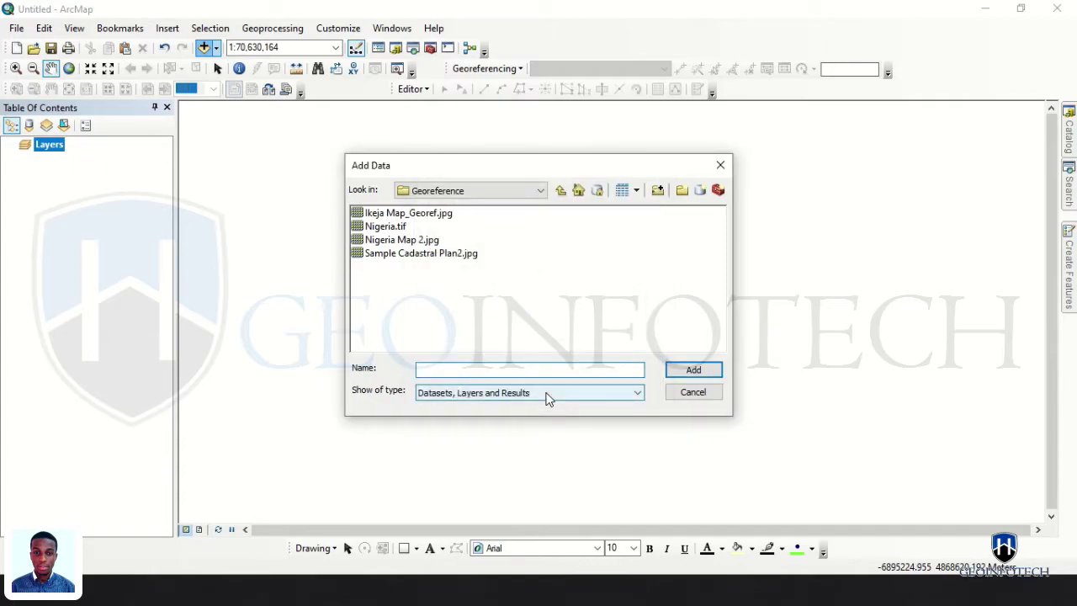
Step: Add Ikeja Map_Georef.jpg from the Data\Georeference subfolder of Geoinfotech to the map, accepting its missing spatial reference
click(563, 191)
click(562, 191)
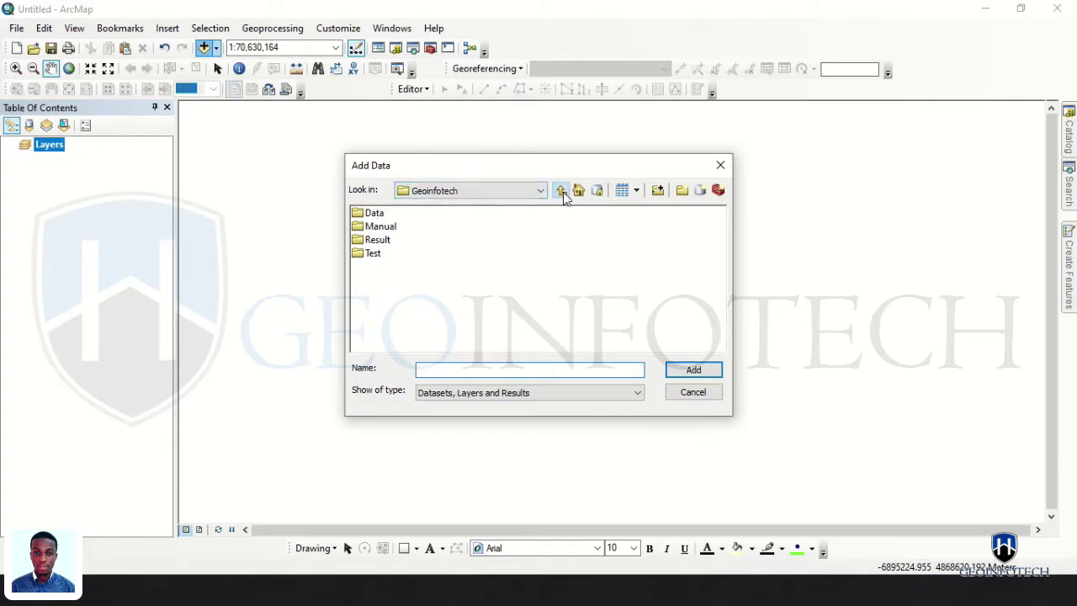
click(477, 191)
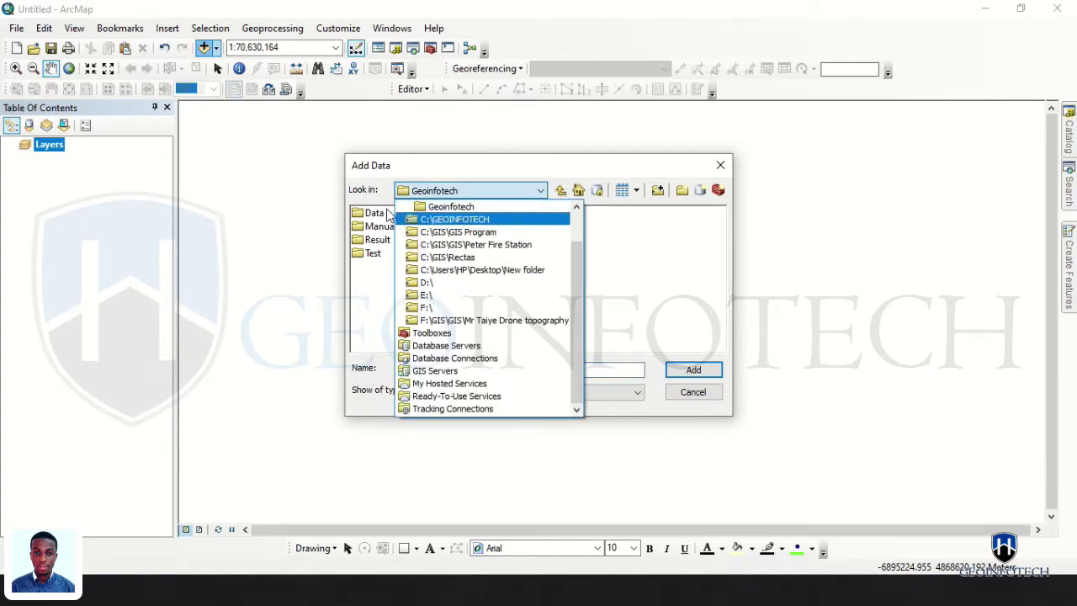
click(389, 214)
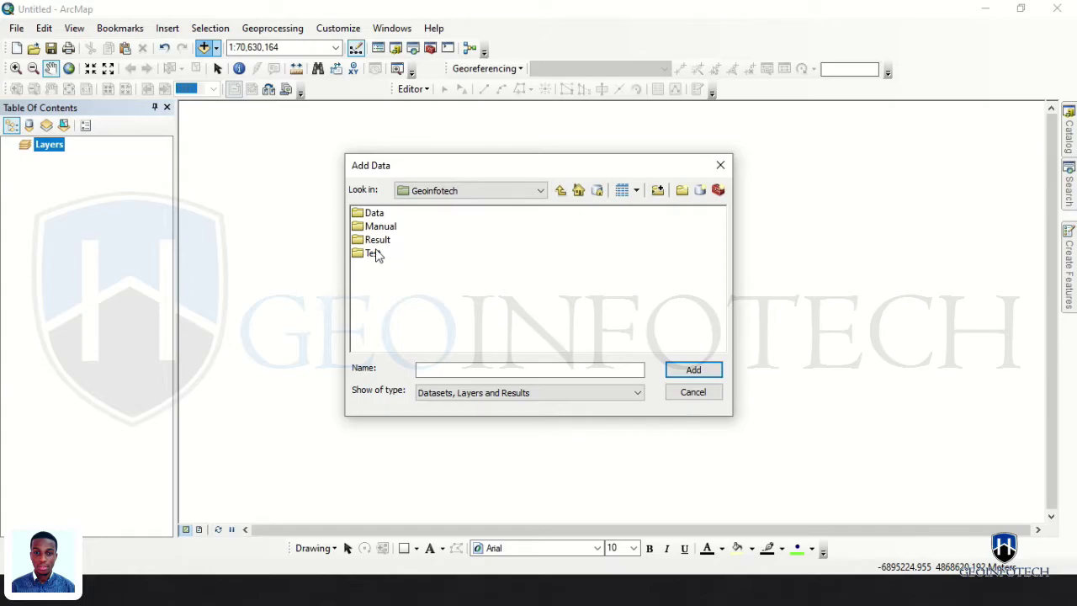
double_click(375, 215)
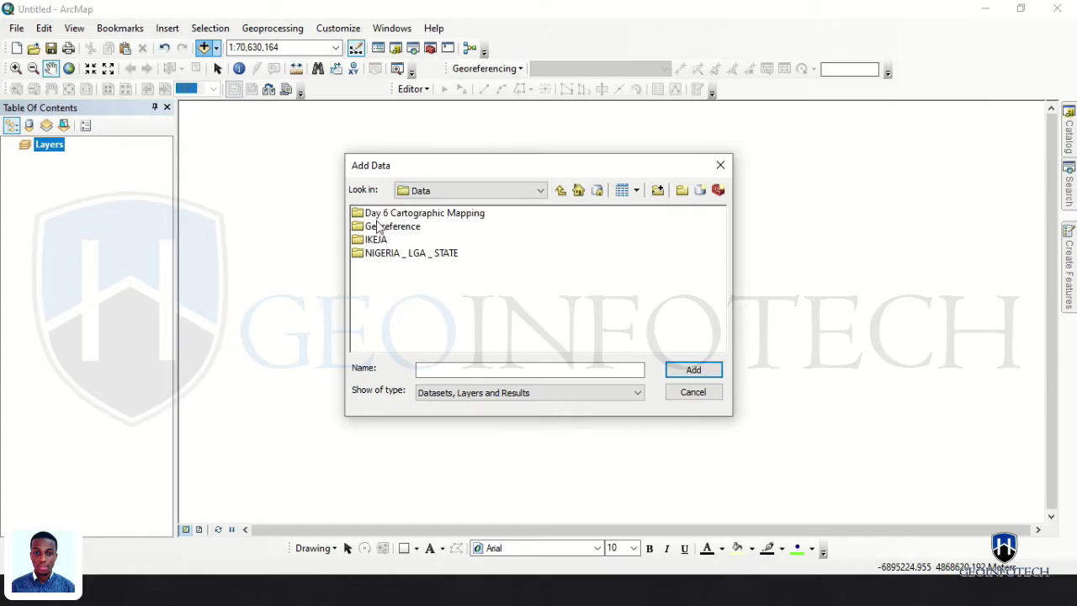
double_click(385, 229)
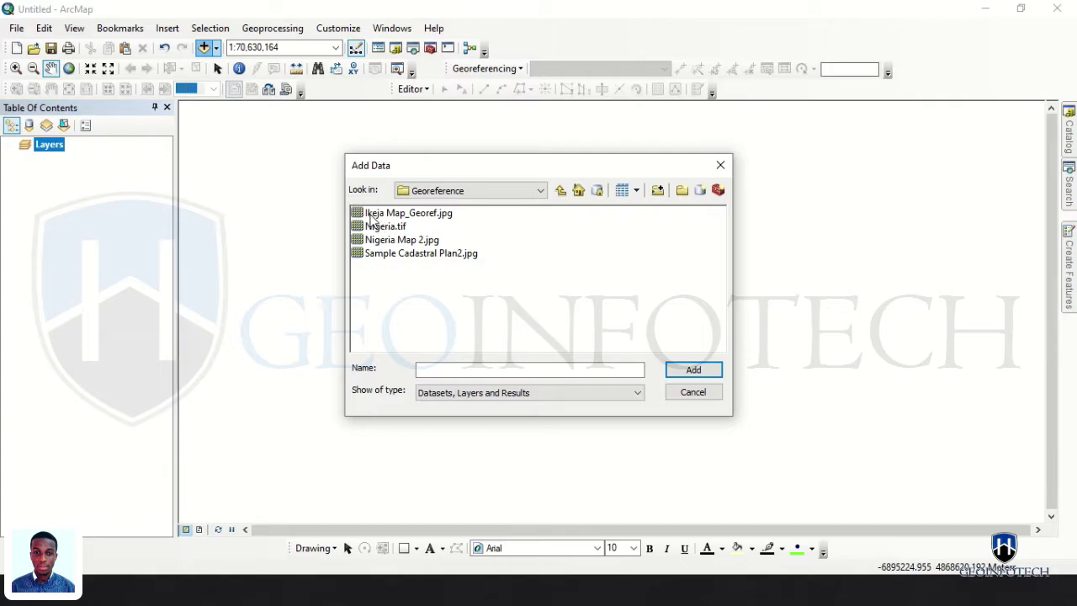
click(372, 217)
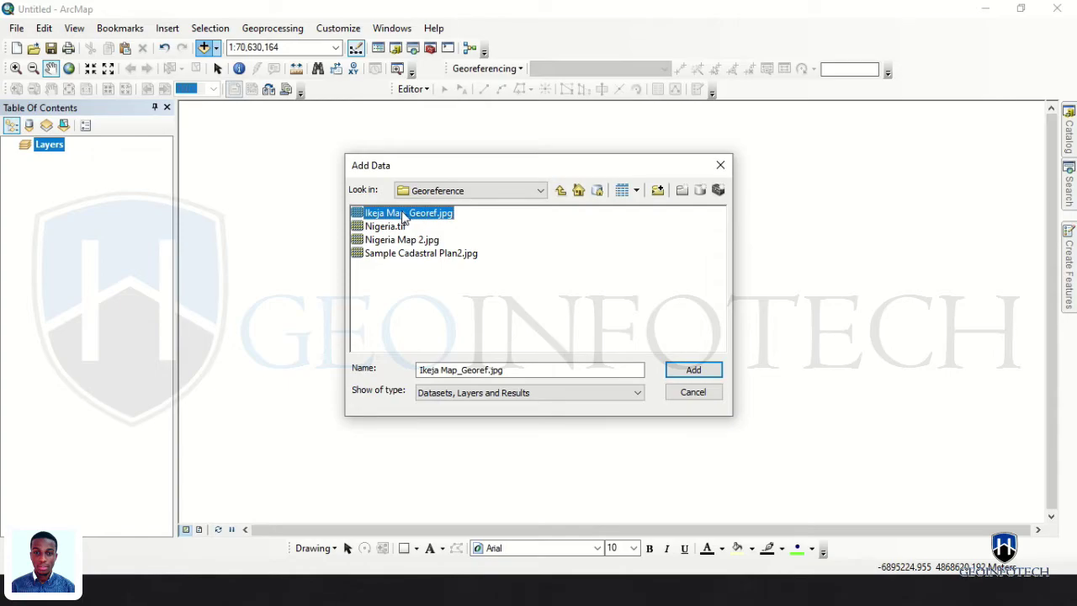
click(685, 370)
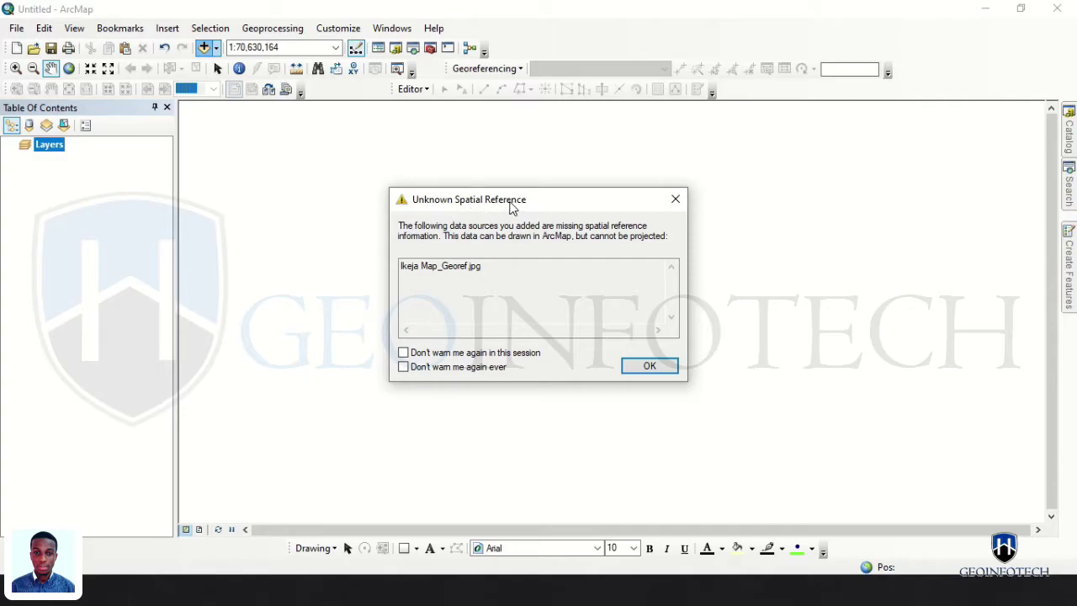
click(641, 365)
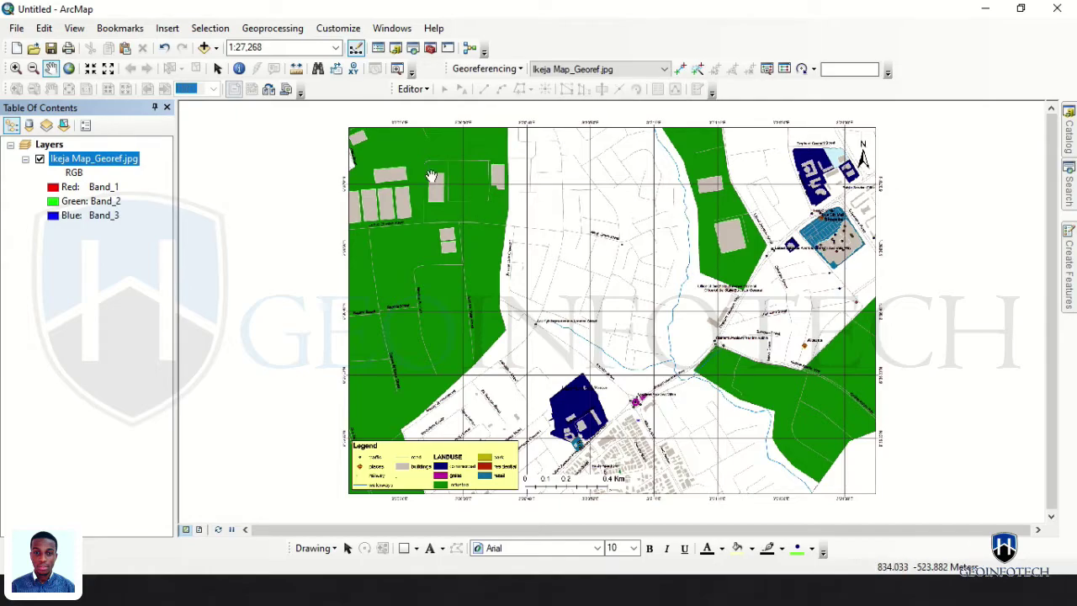
scroll(399, 120, down, 5)
scroll(399, 121, down, 1)
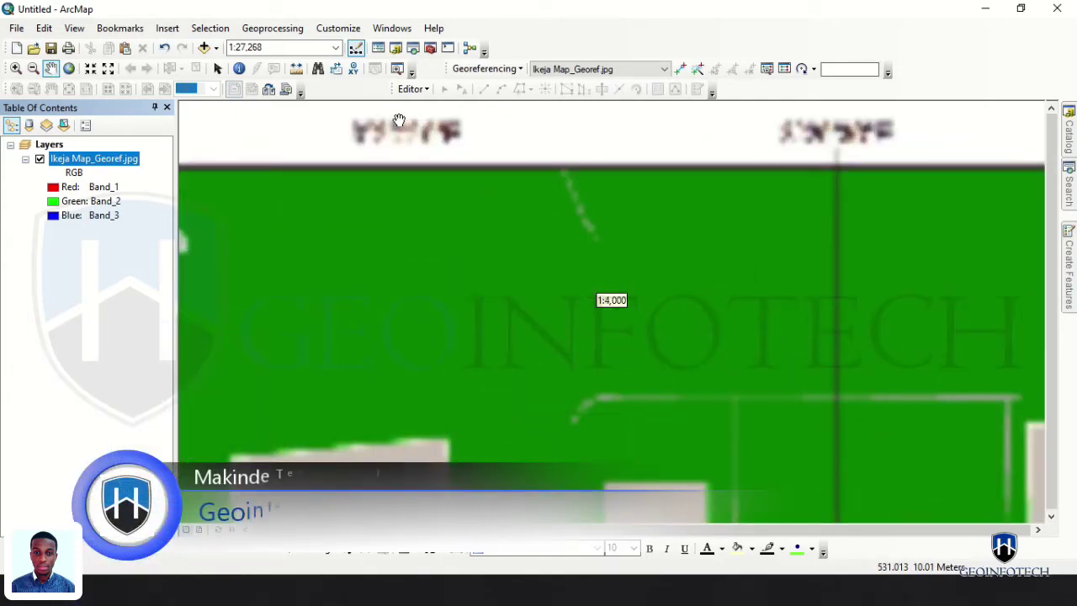
key(Insert)
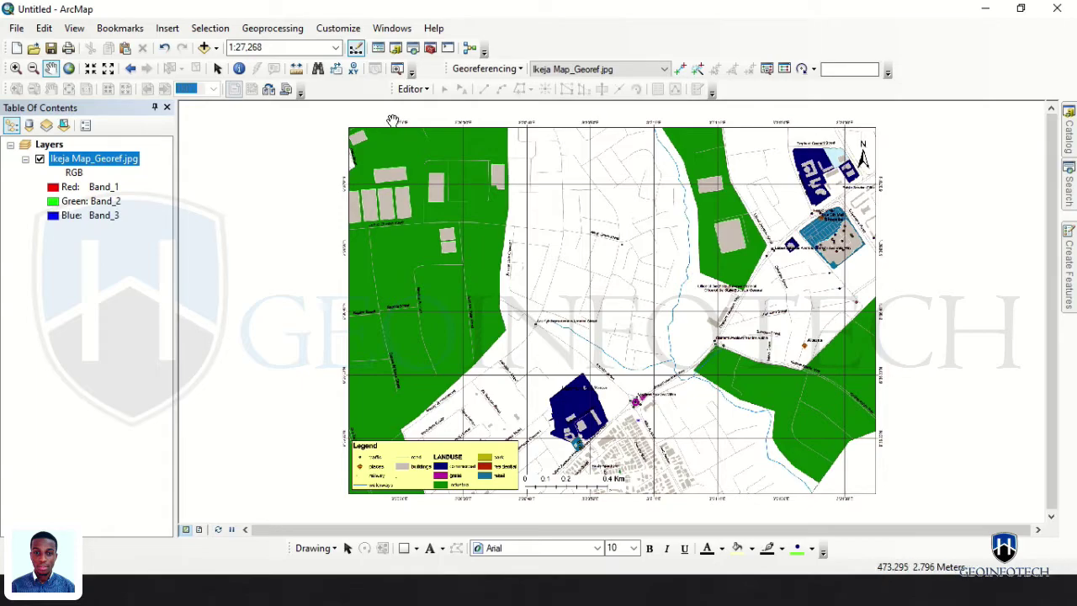
Step: Check that the Georeferencing toolbar is enabled and which layer it targets
right_click(559, 40)
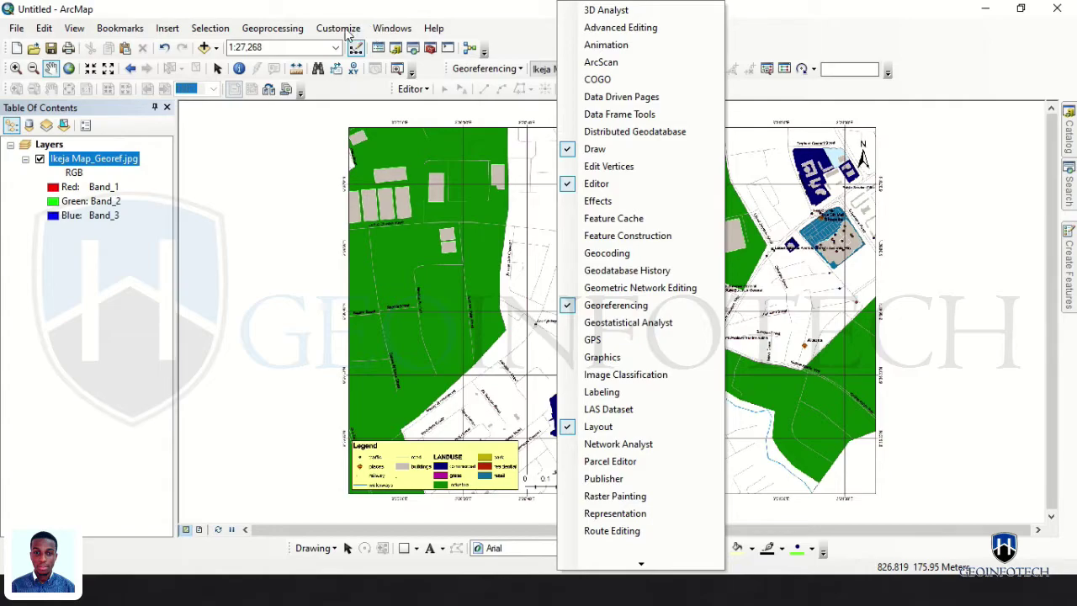
click(295, 30)
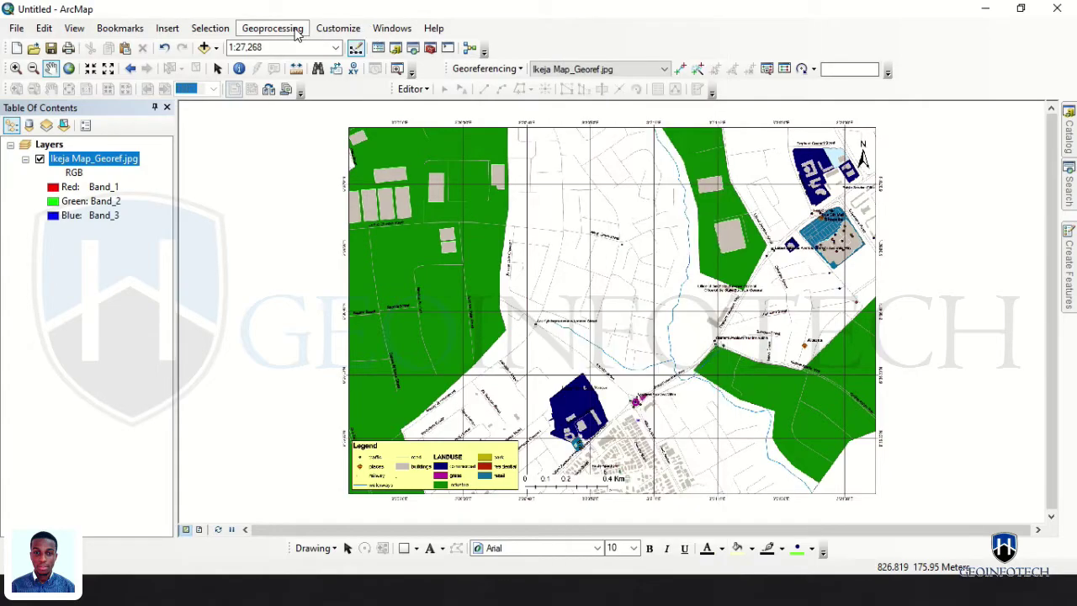
click(338, 31)
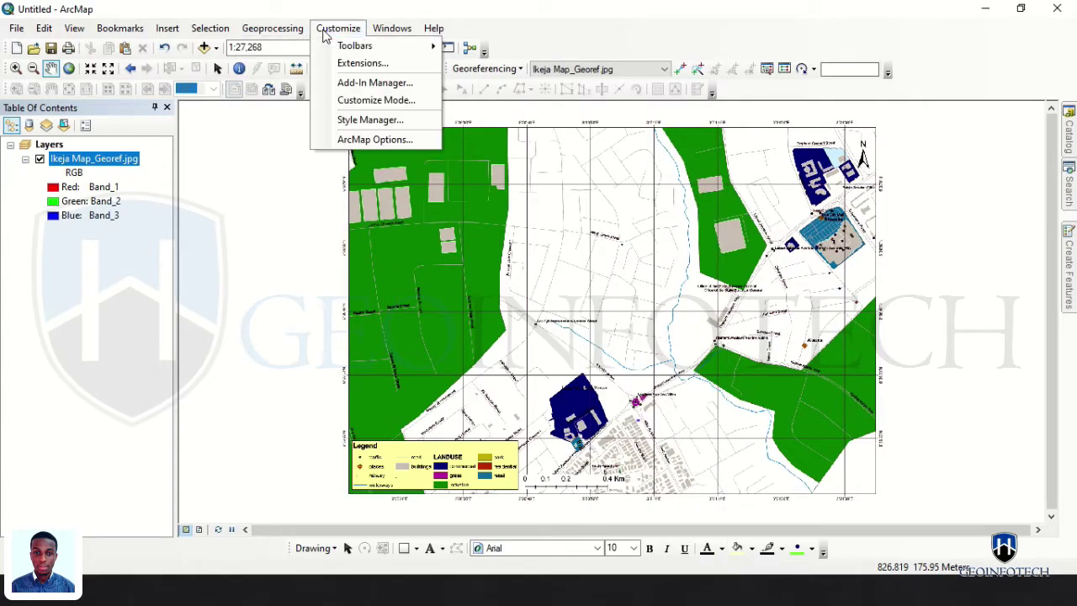
mouse_move(351, 48)
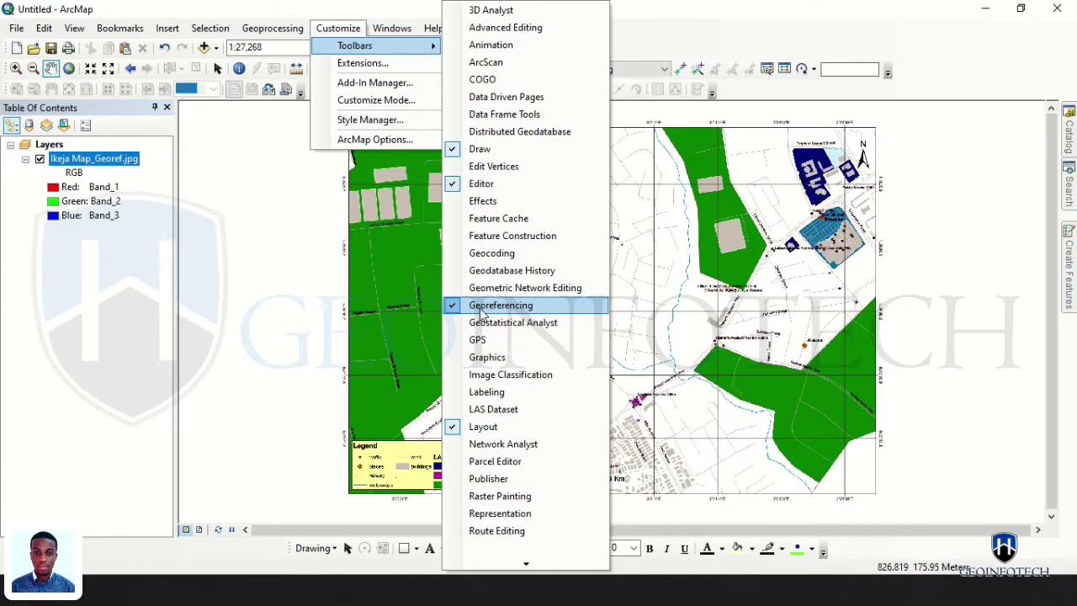
click(703, 55)
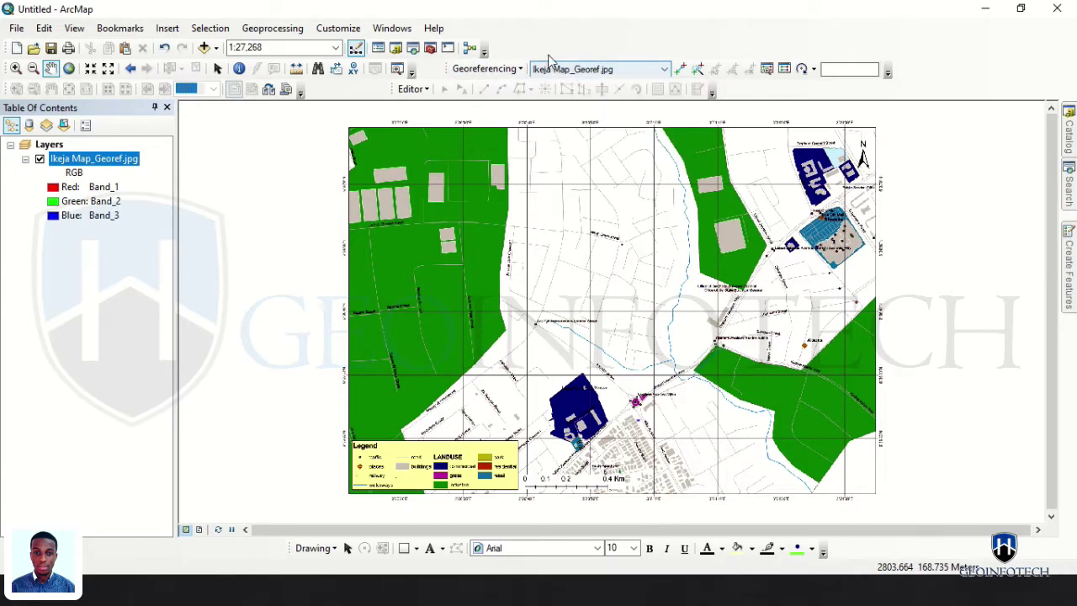
click(594, 69)
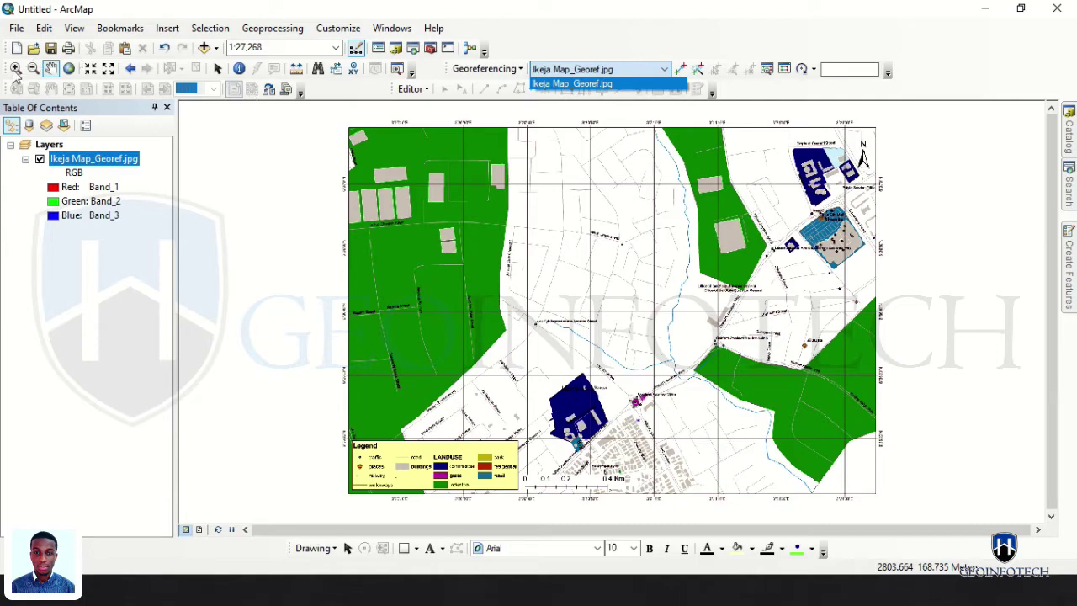
Step: Place the first control point on the map's northwest gridline intersection at 3°20'20"E and 6°37'0"N
click(14, 71)
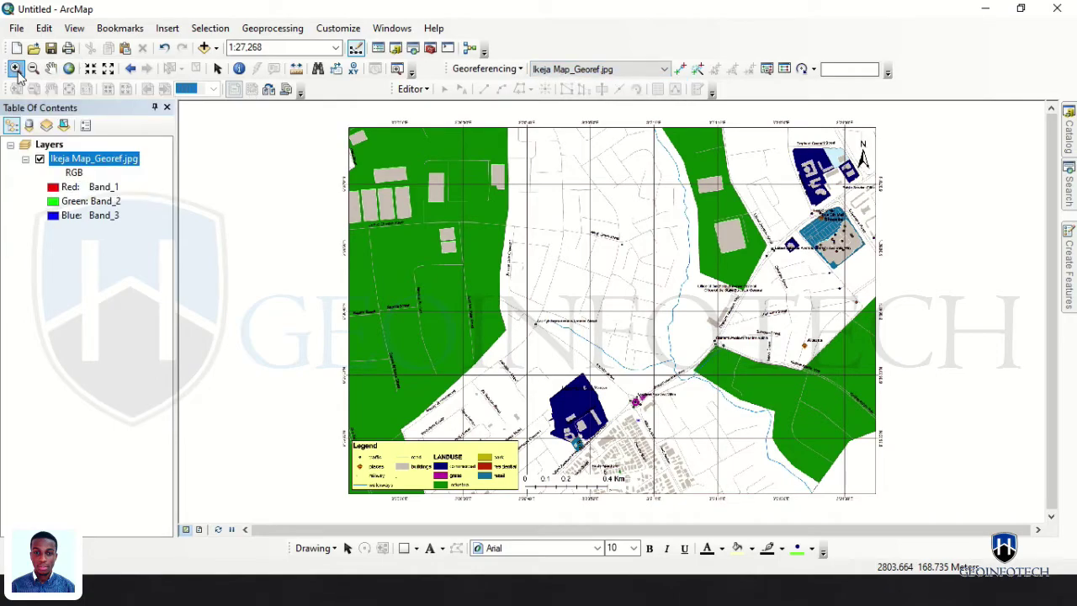
drag(328, 107, 455, 238)
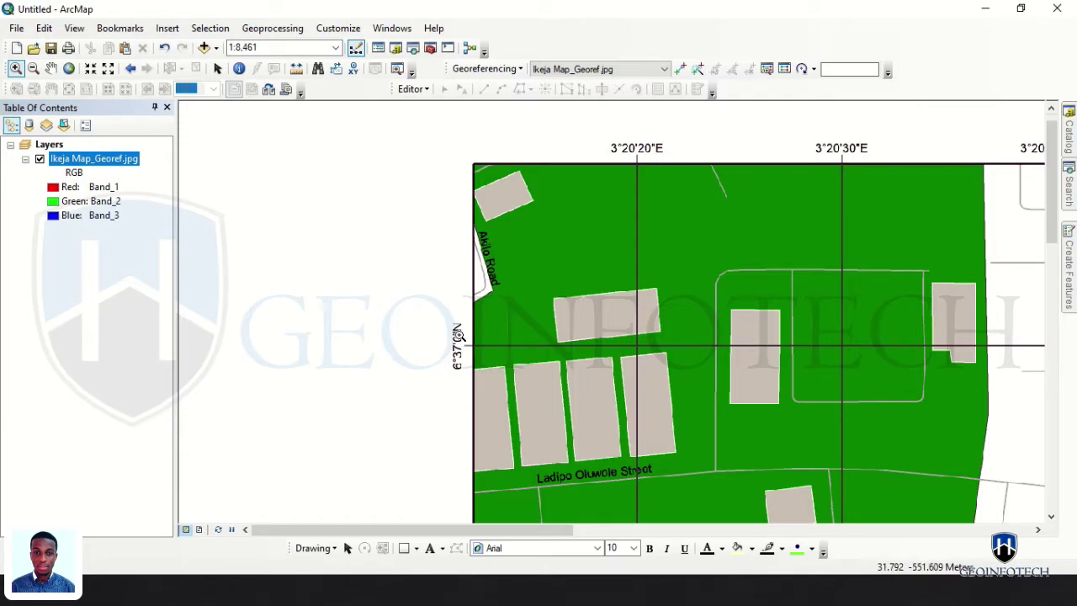
click(699, 401)
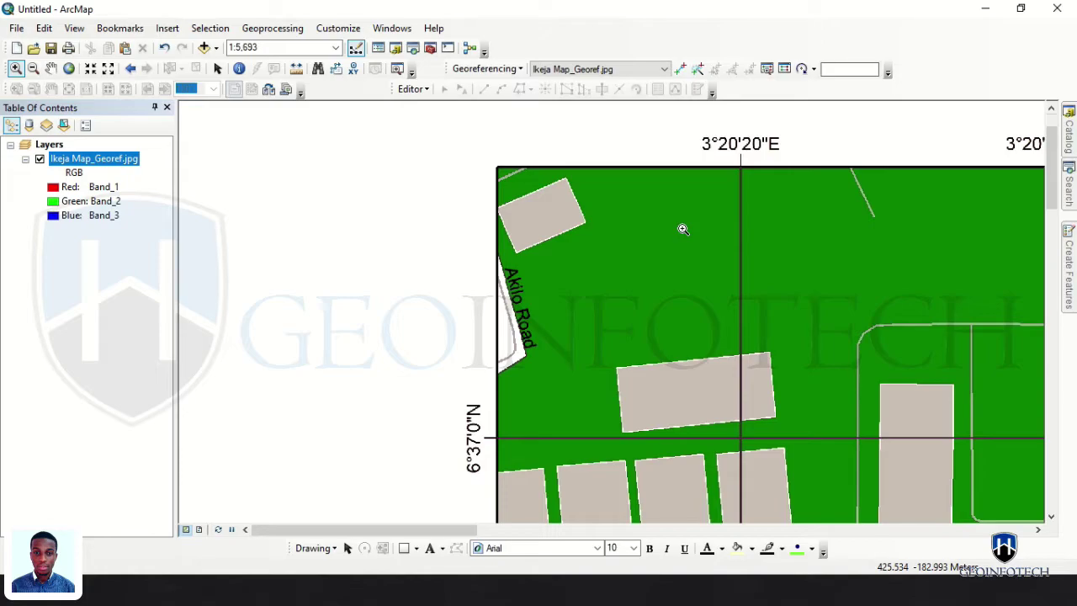
click(684, 73)
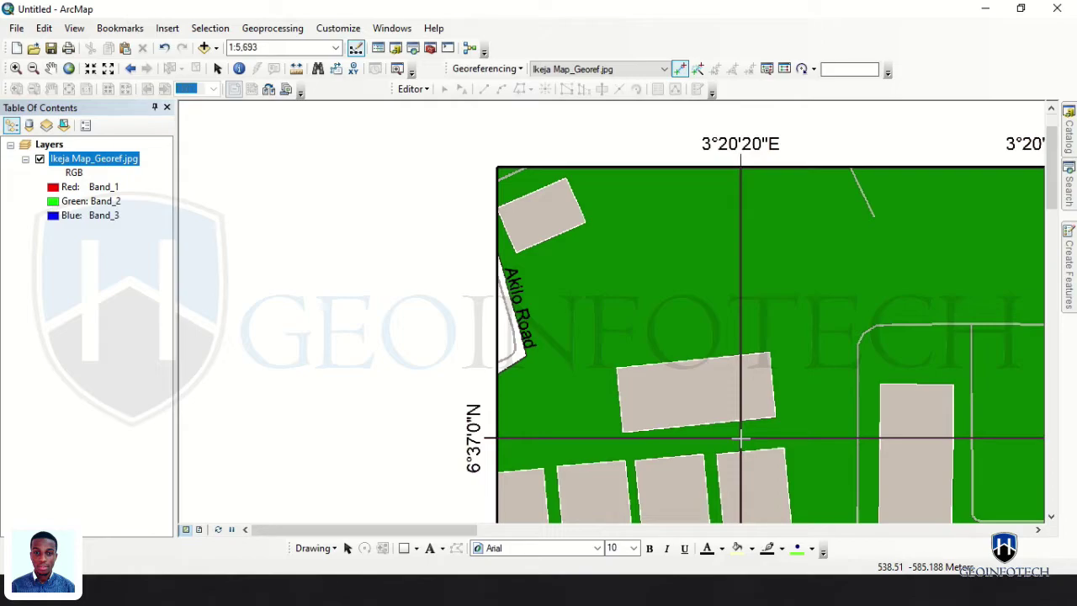
click(741, 435)
Step: Enter the first control point's coordinates in DMS, setting the latitude direction to N and the longitude to 3° 20' 20" E
right_click(742, 440)
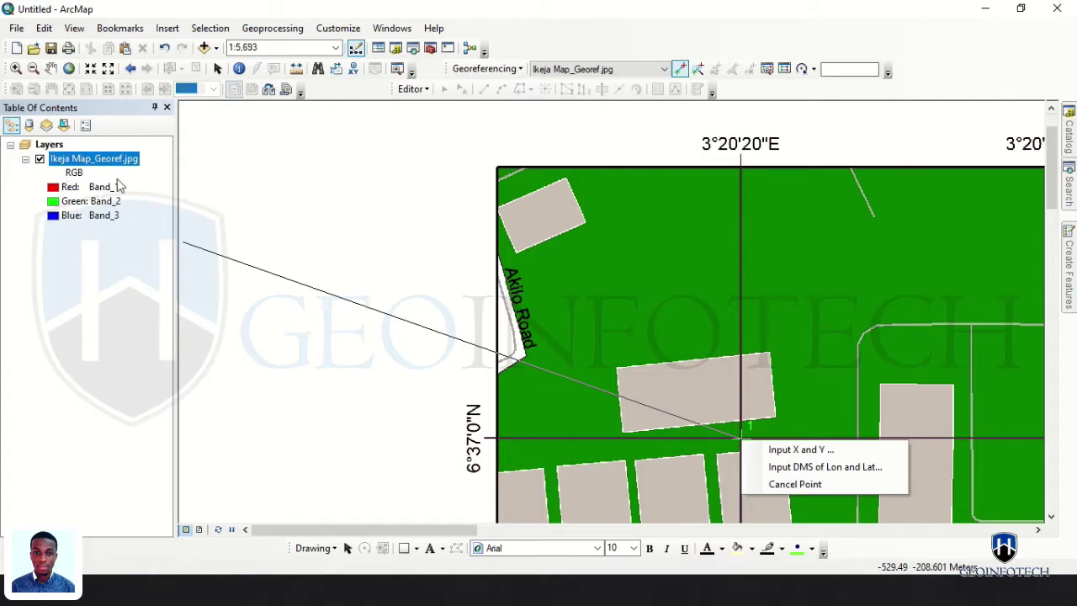
click(766, 471)
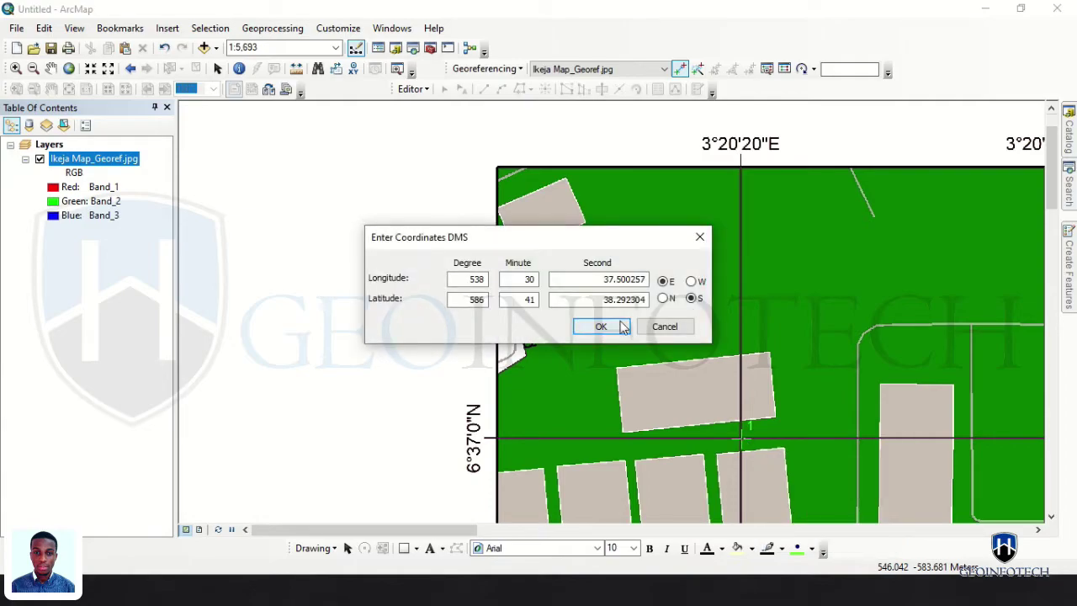
drag(584, 244, 831, 259)
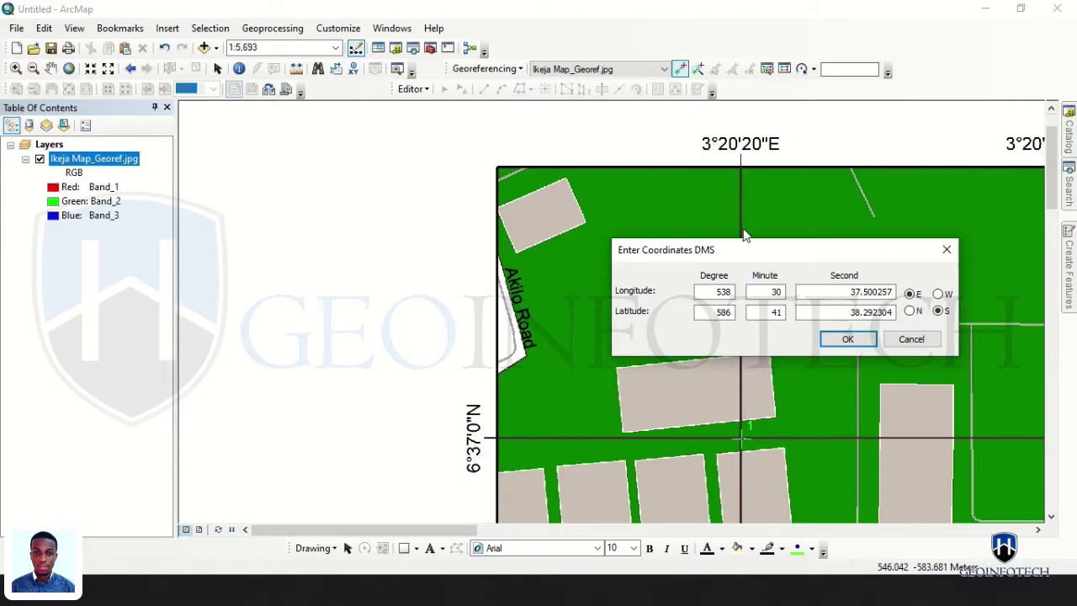
click(912, 311)
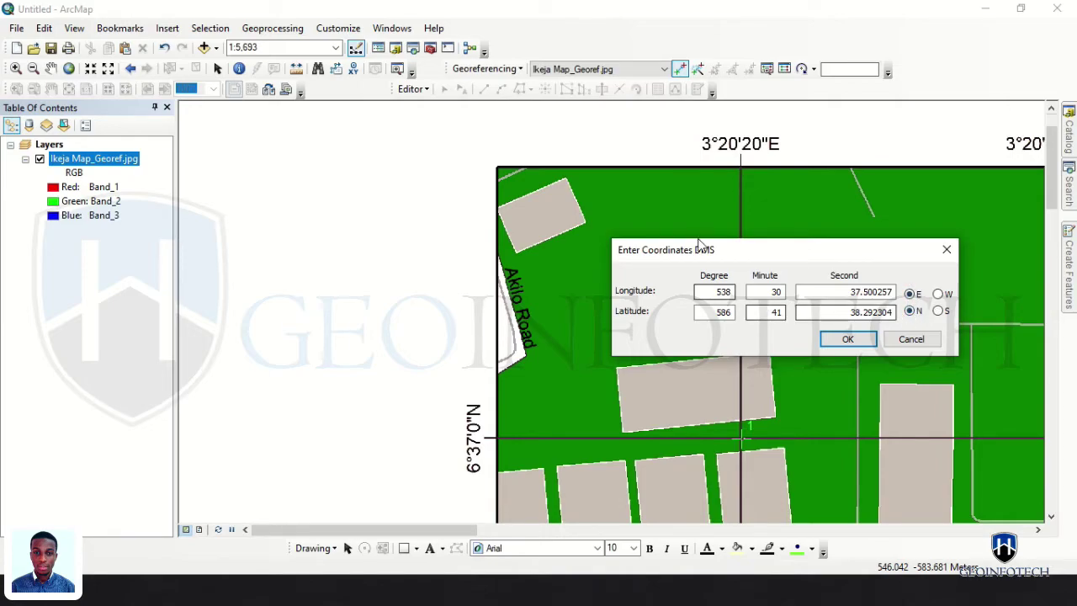
double_click(712, 292)
text(3)
double_click(783, 292)
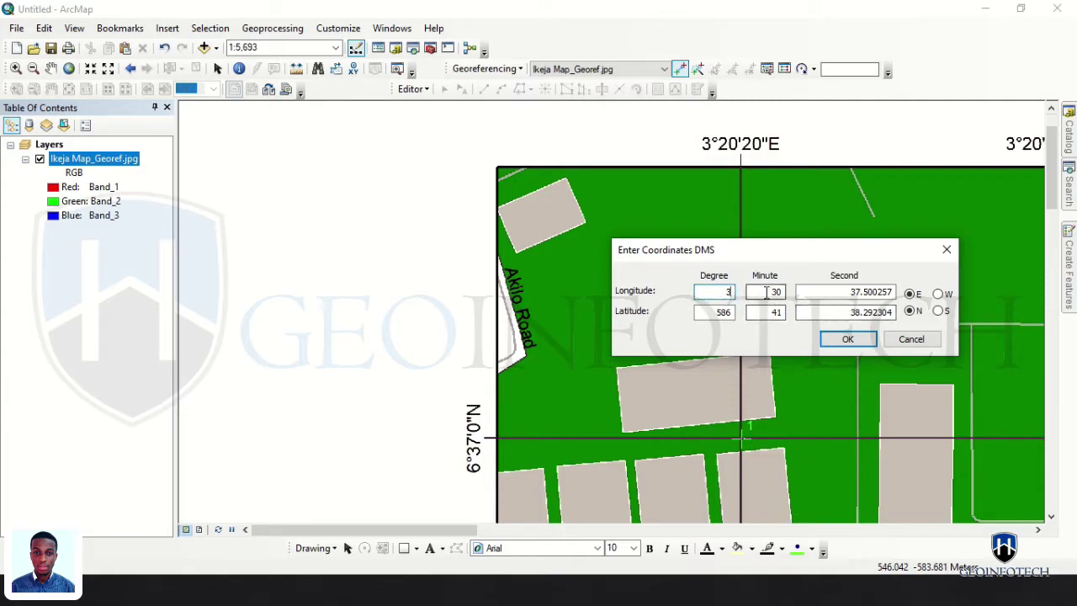
text(2)
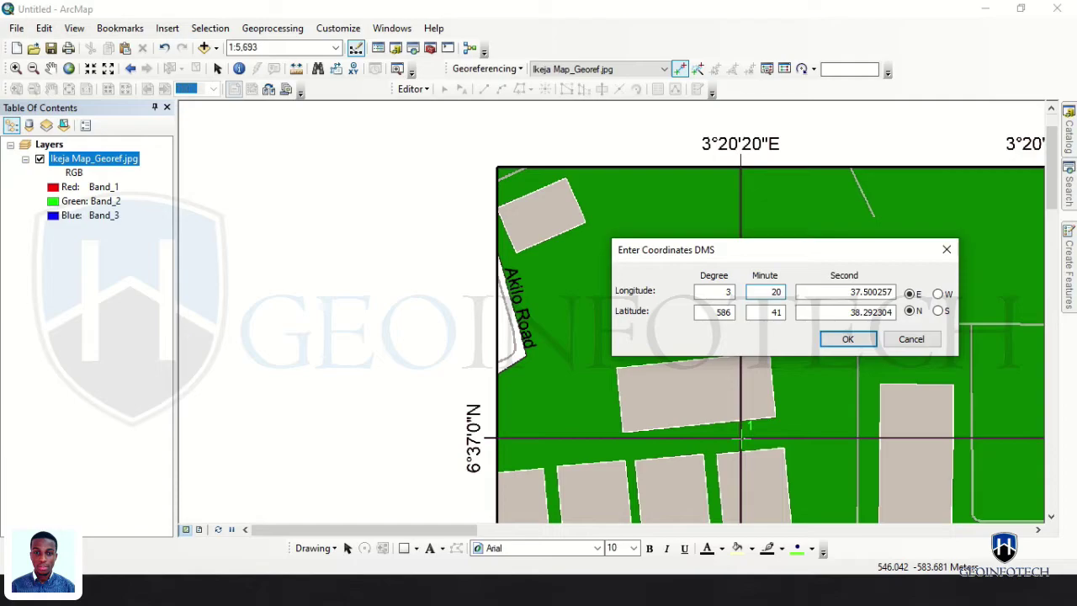
key(Tab)
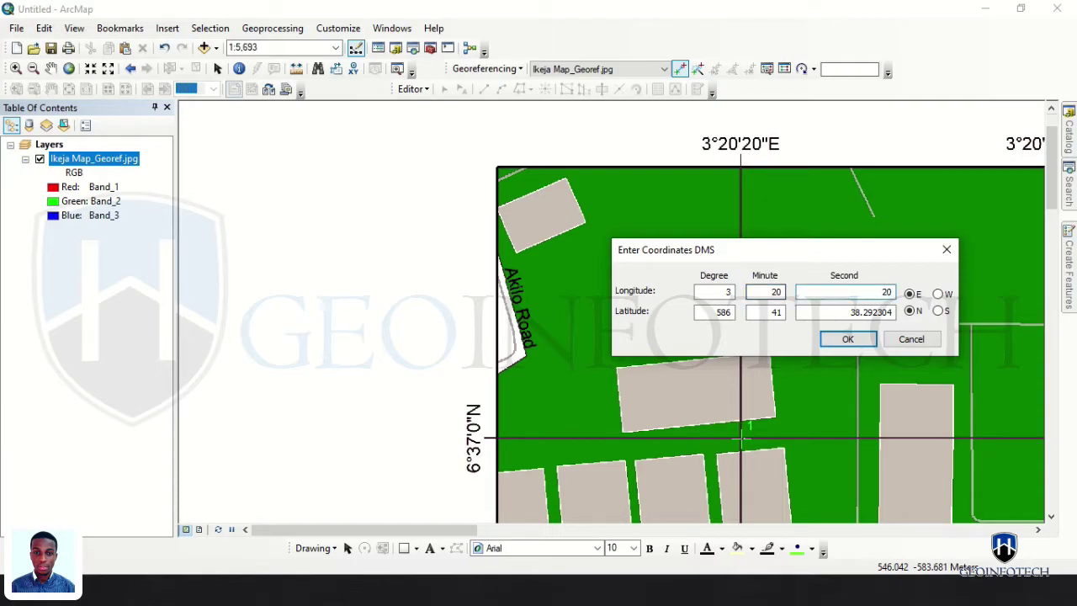
Step: Set the first control point's latitude to 6° 37' 0" and apply the coordinates
key(Tab)
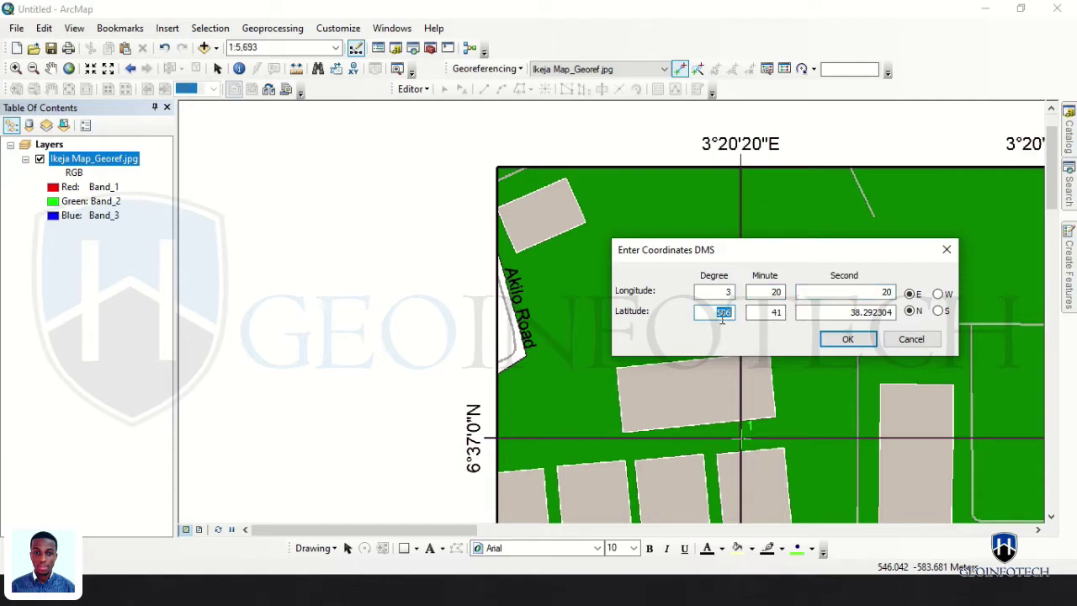
text(637)
key(Tab)
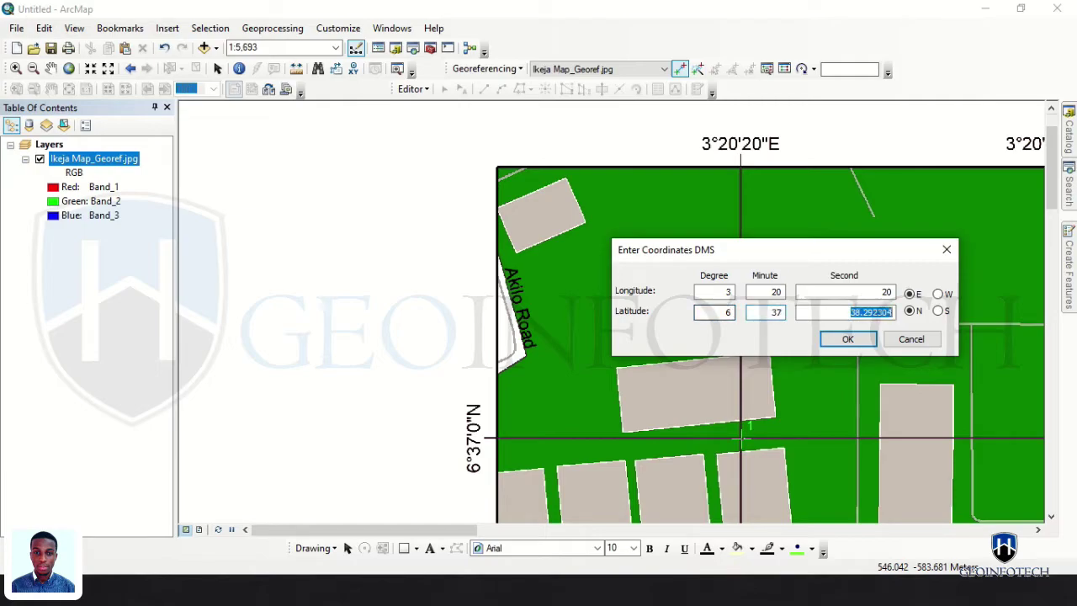
text(0)
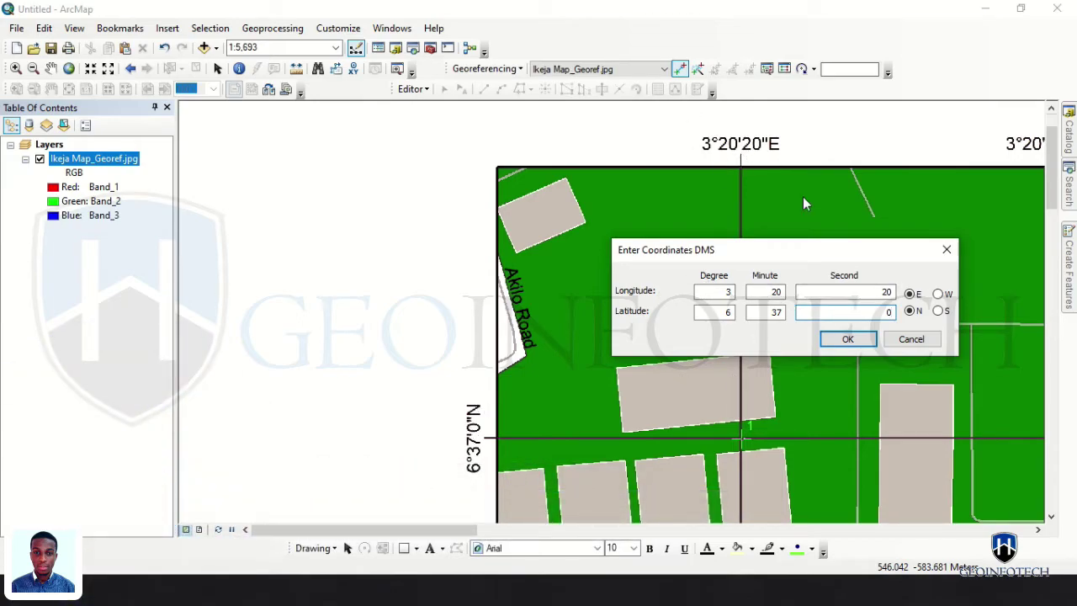
click(839, 339)
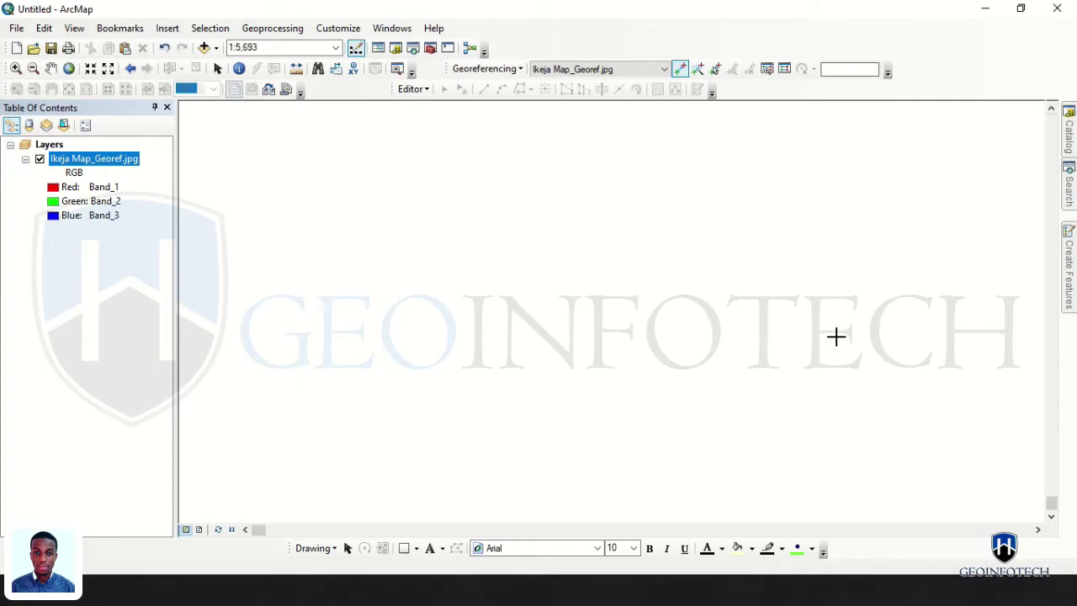
Step: Zoom to the Ikeja map layer and place the second control point at the northeast gridline intersection of 3°21'30"E and 6°37'0"N
right_click(112, 163)
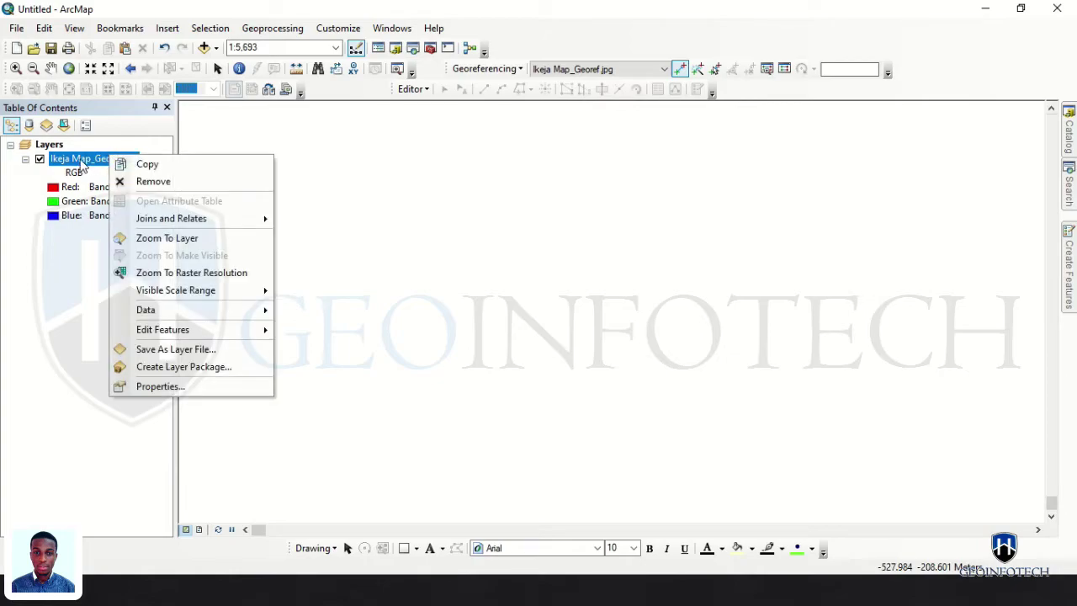
right_click(80, 160)
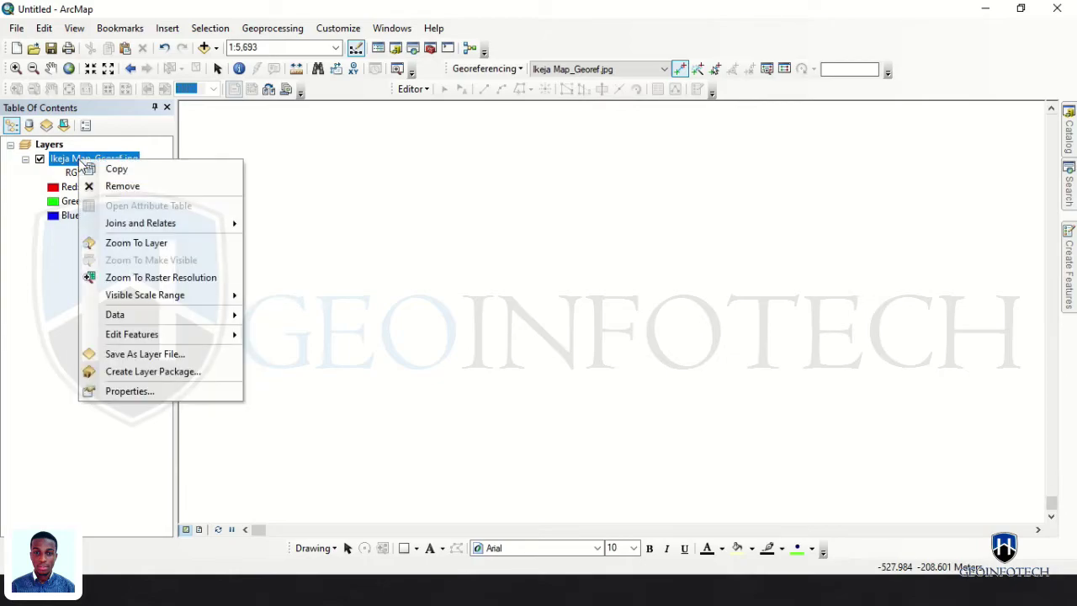
click(137, 243)
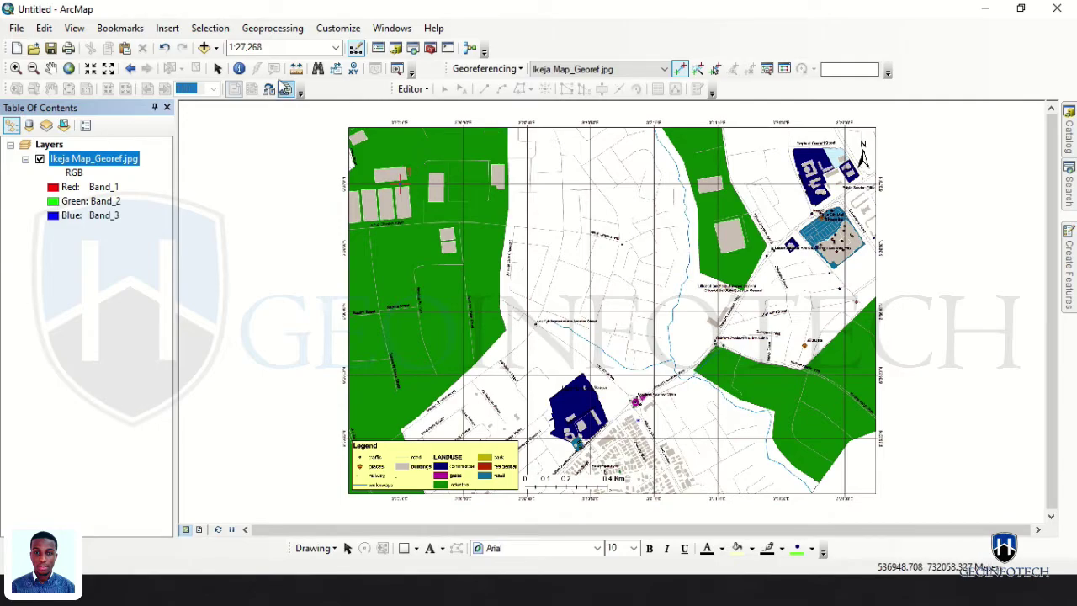
click(17, 70)
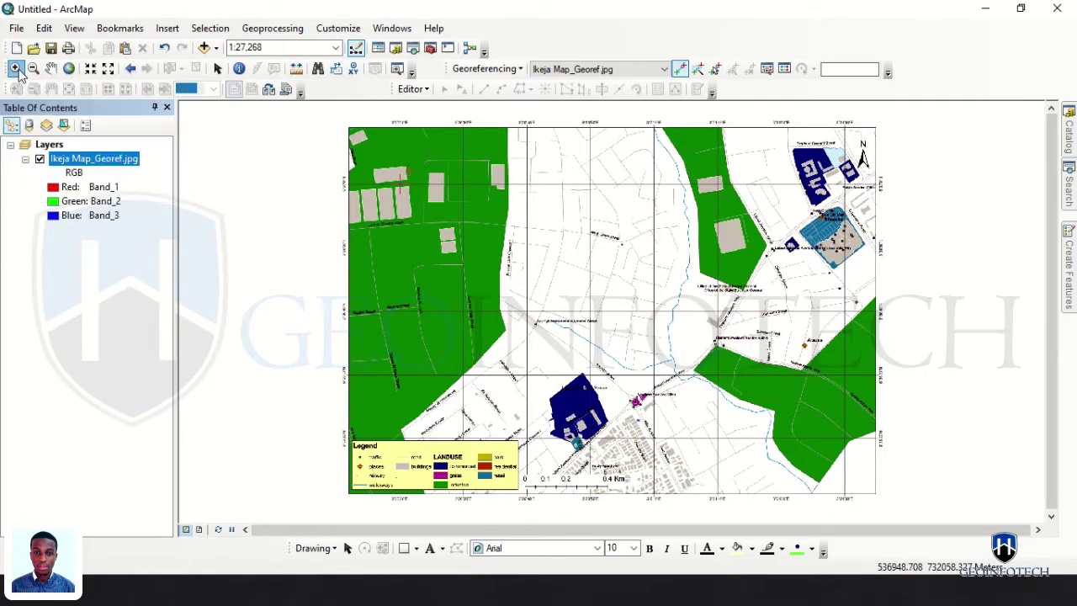
drag(812, 115, 904, 205)
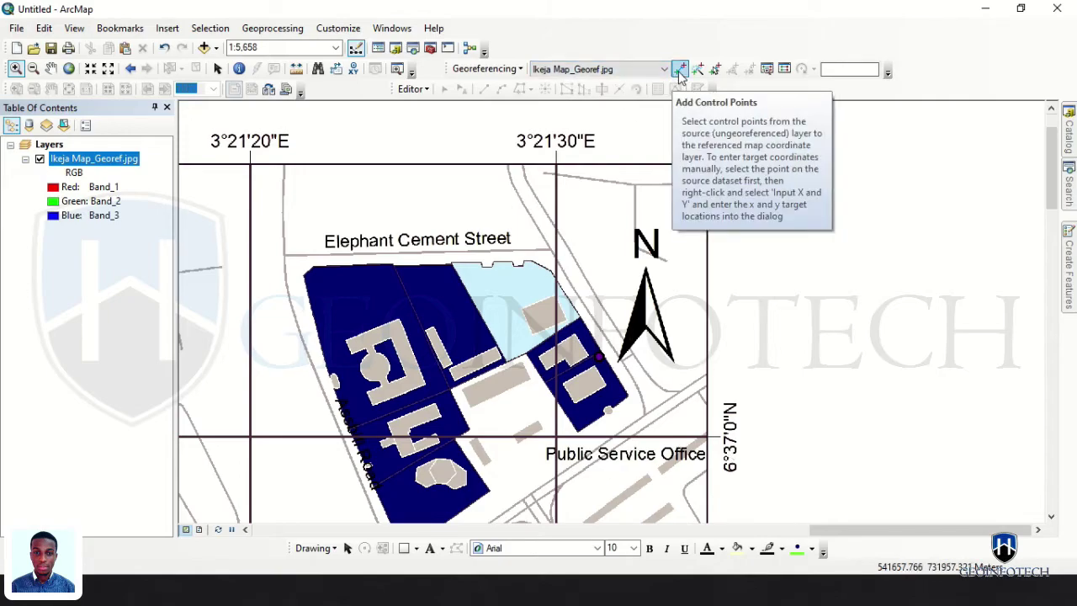
click(680, 70)
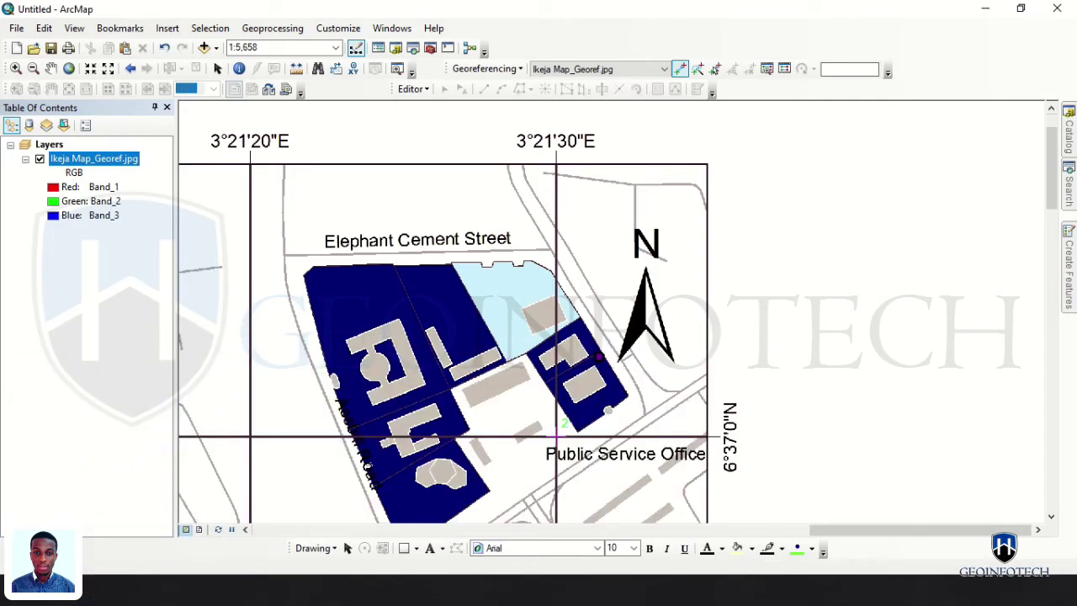
Step: Open DMS coordinate entry for the second control point and set its longitude to 3° 21' 30" E
right_click(558, 437)
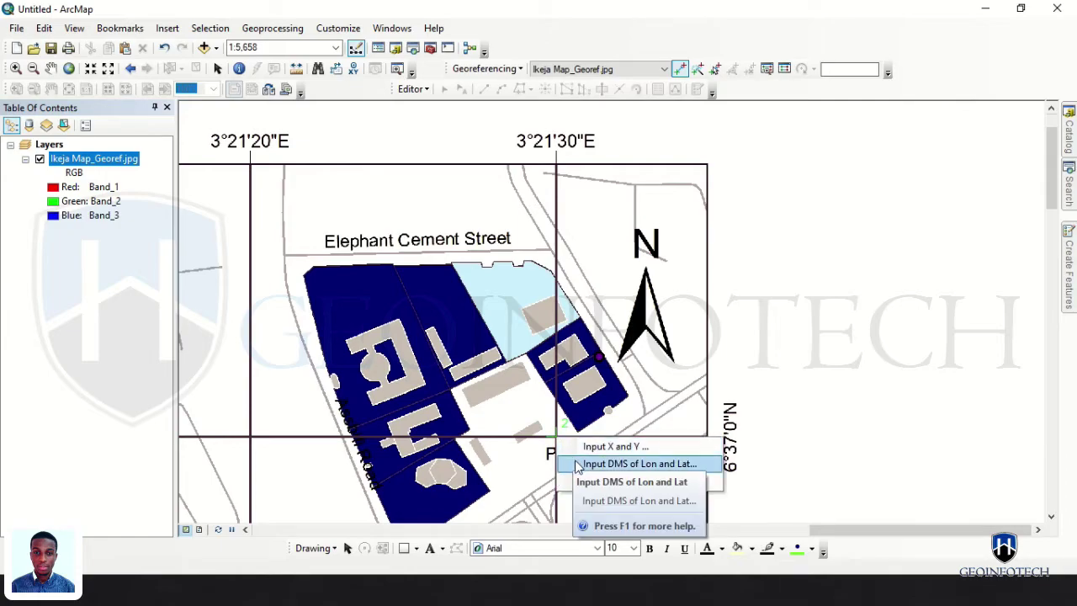
click(579, 468)
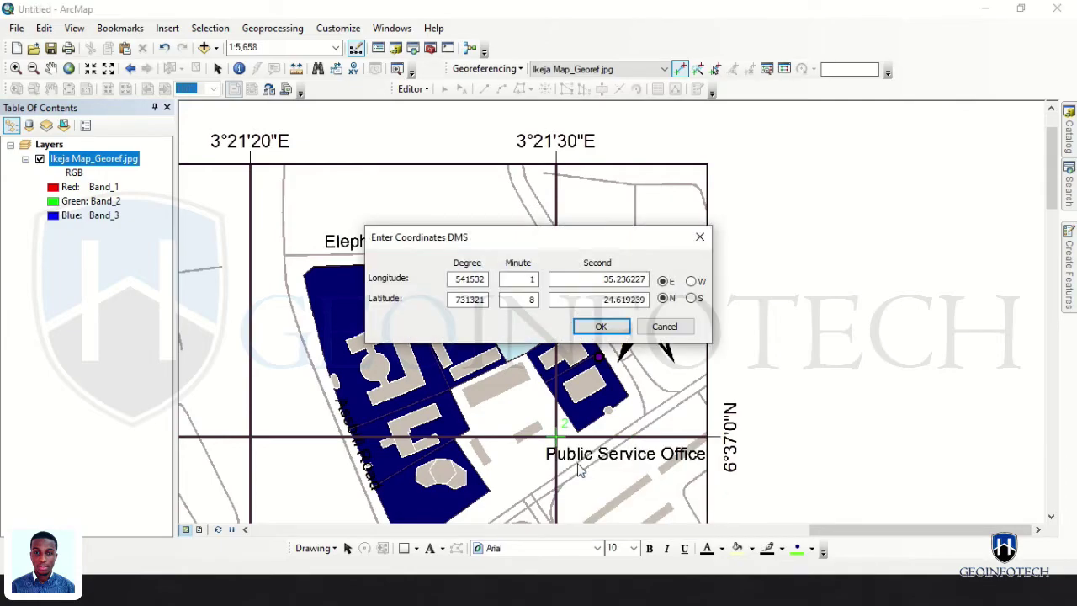
drag(610, 240, 576, 243)
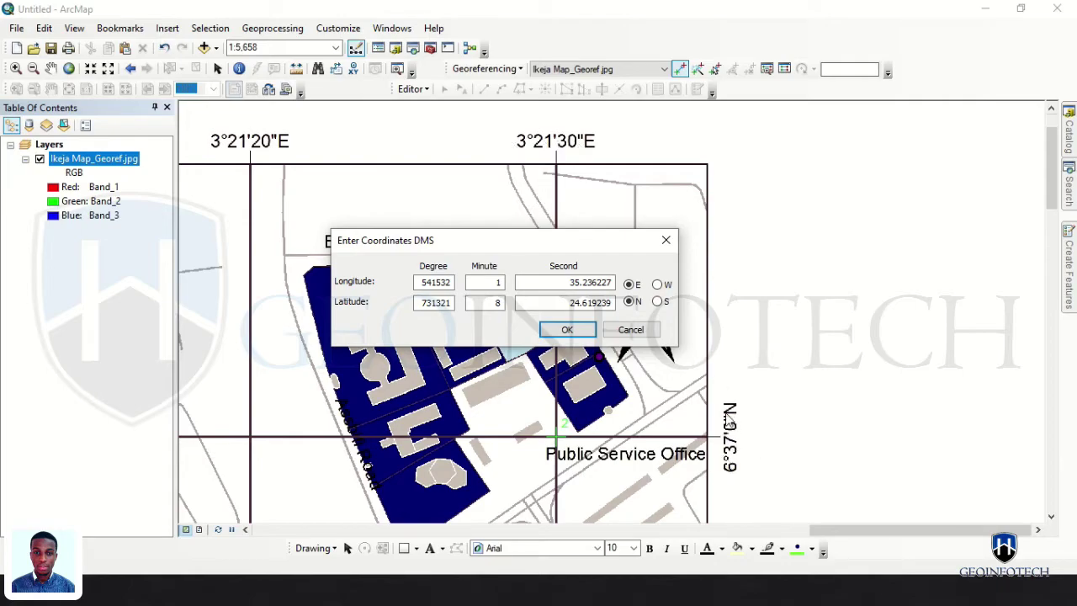
double_click(452, 283)
text(3)
key(Tab)
key(Tab)
text(30)
Step: Set the second control point's latitude to 6° 37' 0" N and apply the coordinates
key(Tab)
text(6)
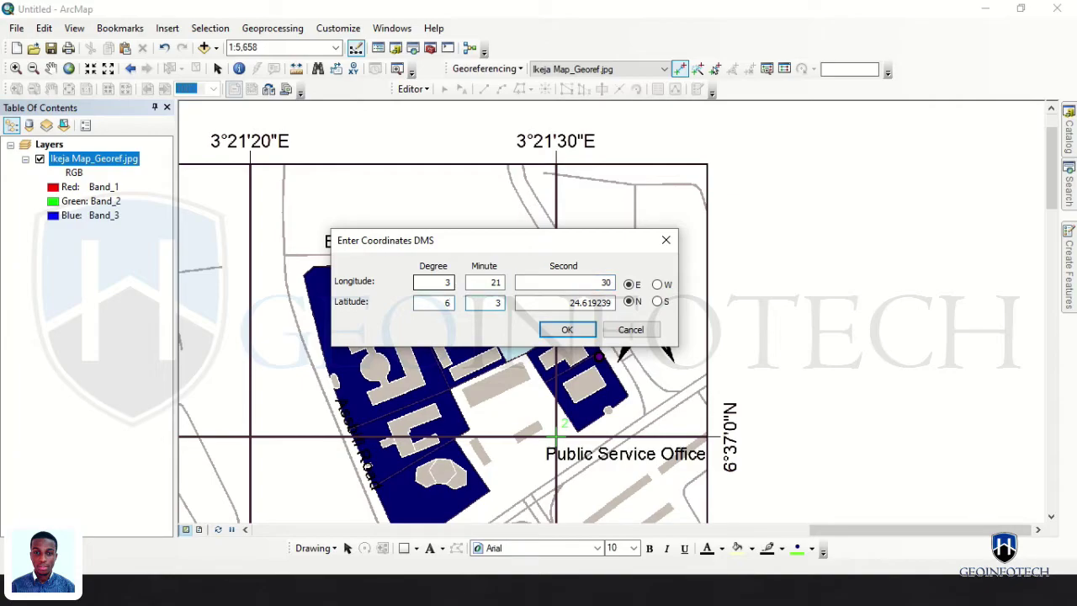
text(37)
key(Tab)
text(0)
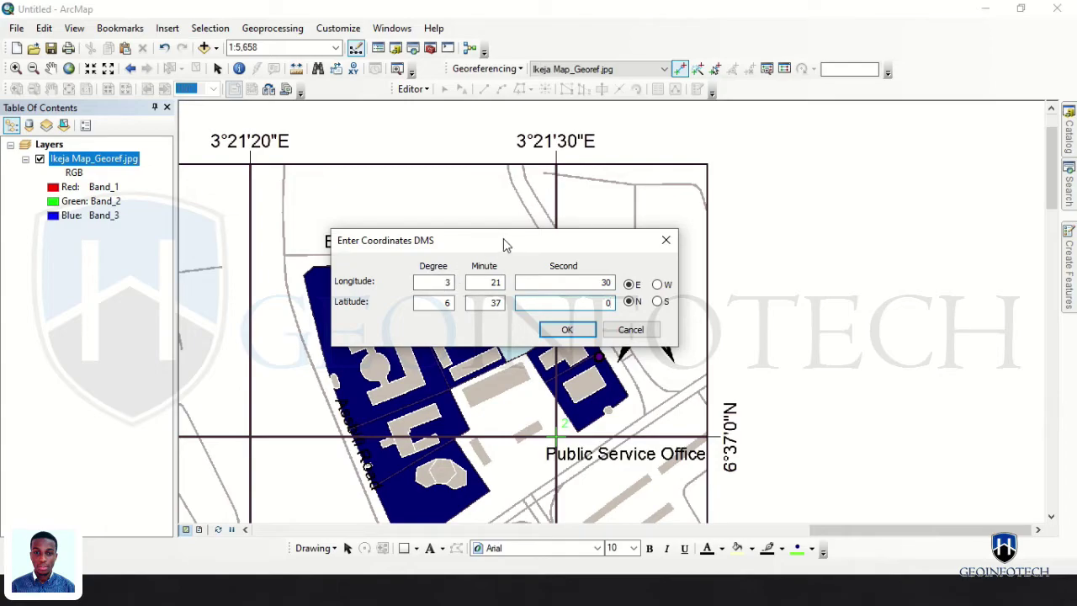
drag(504, 238, 401, 258)
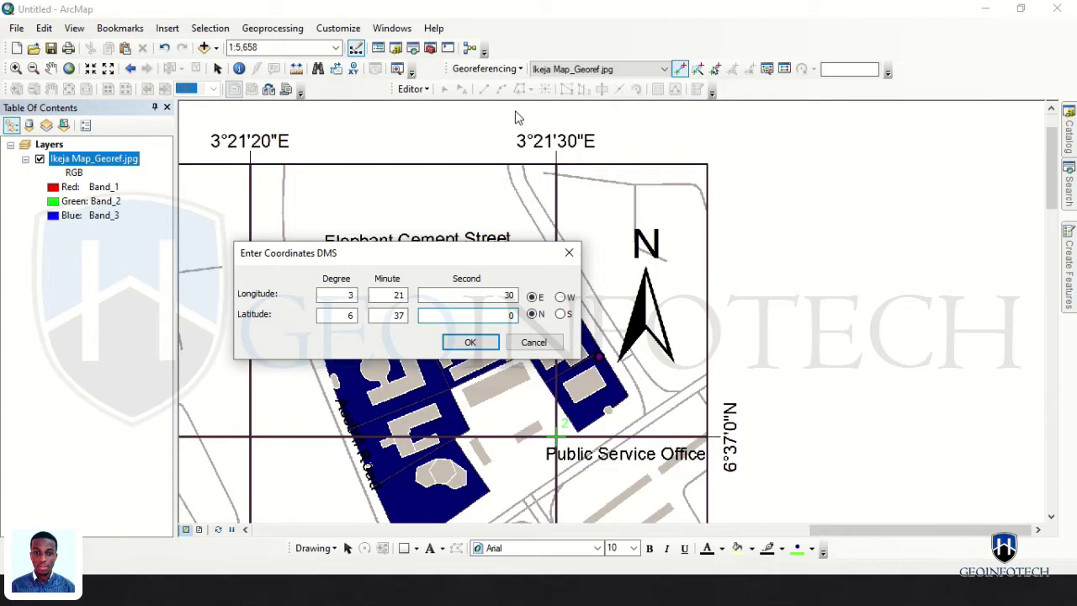
click(486, 341)
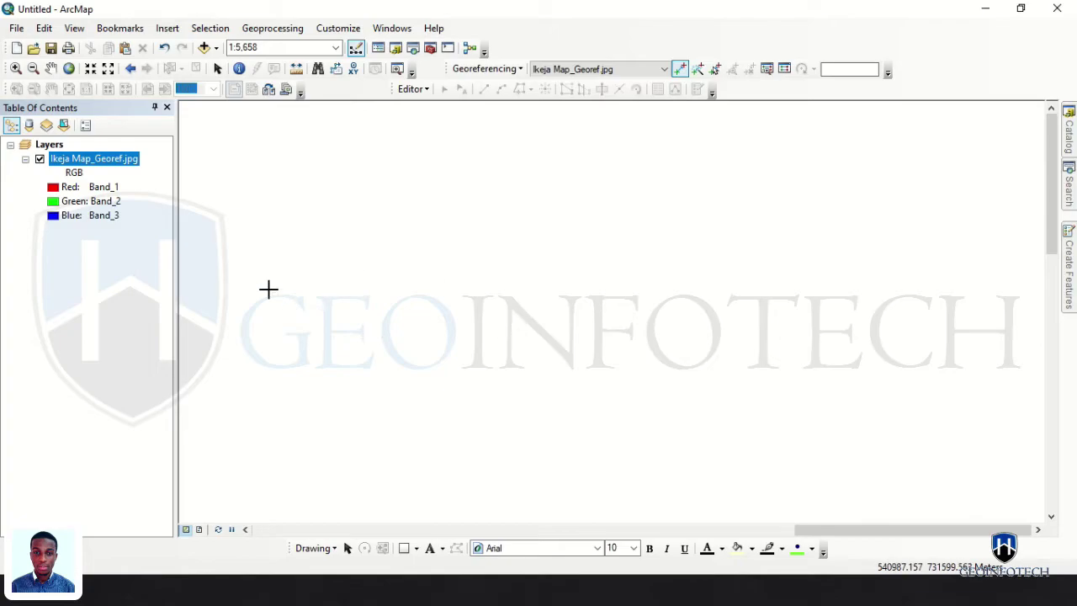
Step: Zoom to the Ikeja map layer and place the third control point at the southeast gridline intersection of 3°21'30"E and 6°36'20"N
right_click(95, 165)
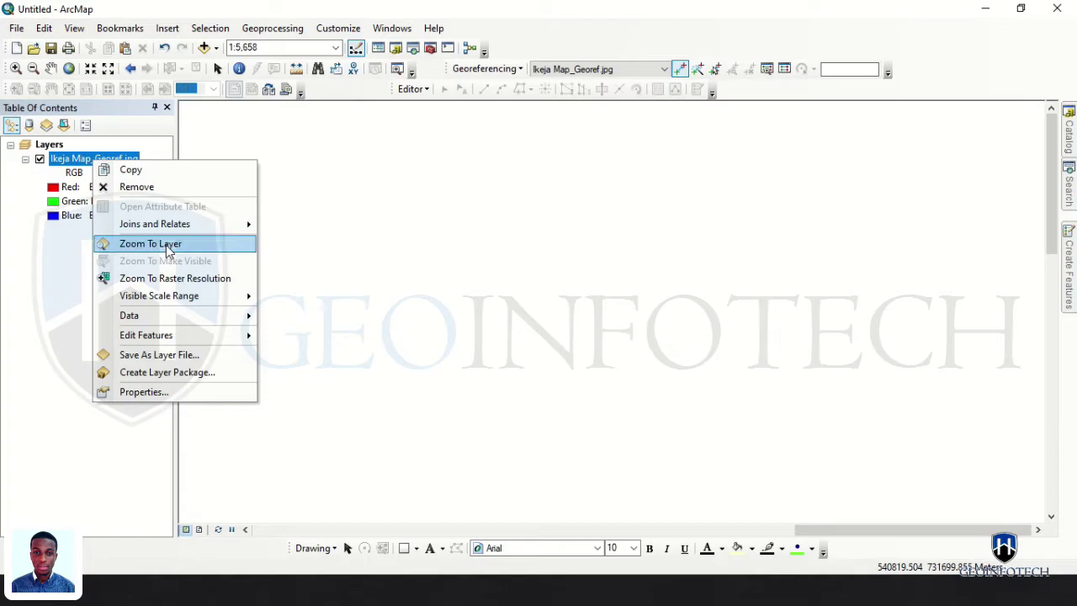
click(167, 245)
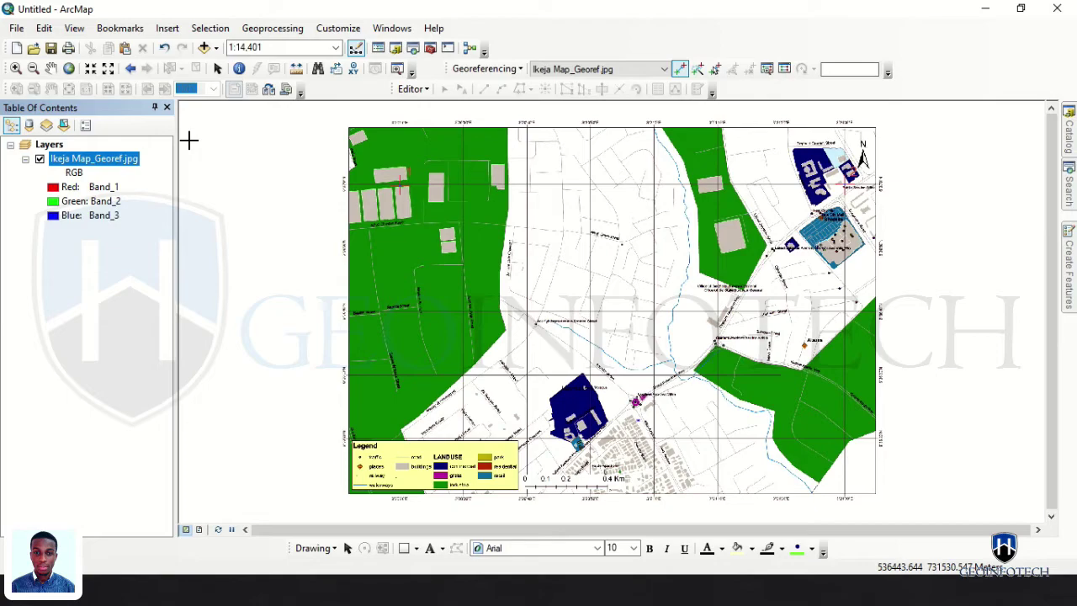
click(16, 71)
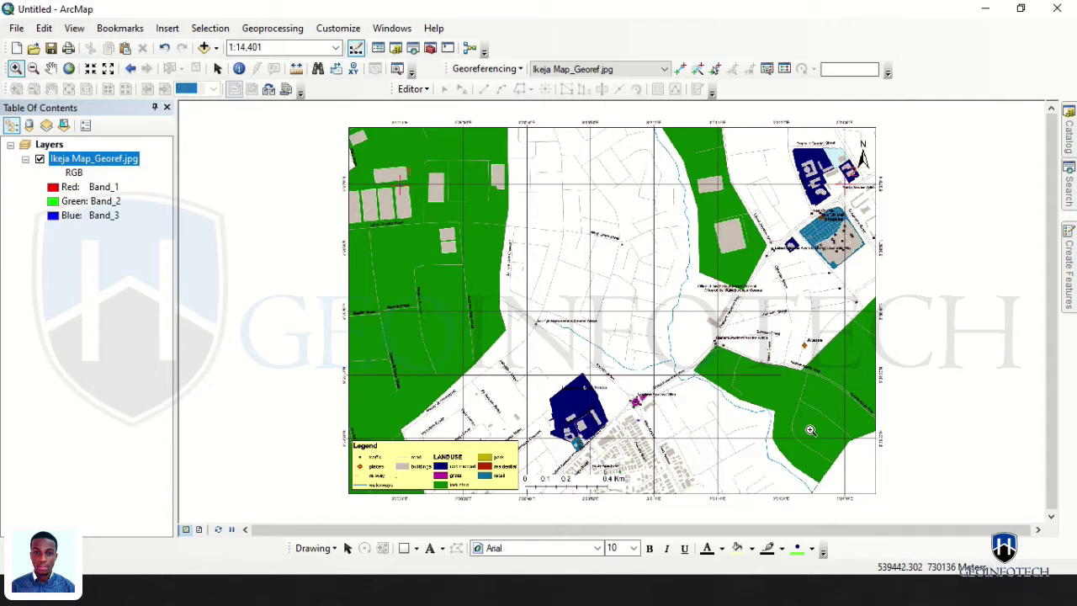
drag(822, 418, 895, 510)
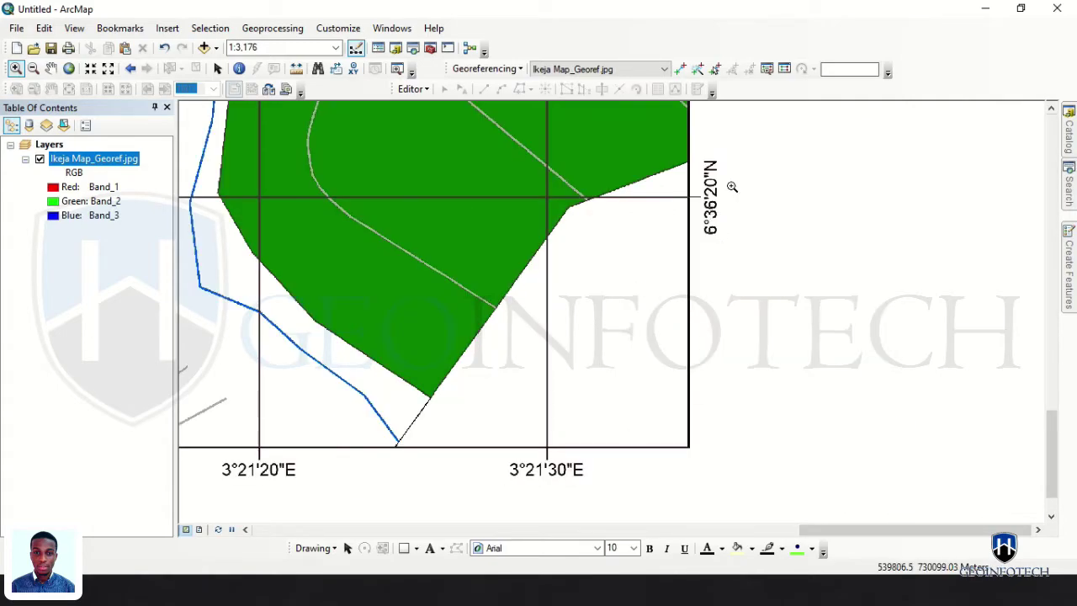
drag(503, 135, 786, 506)
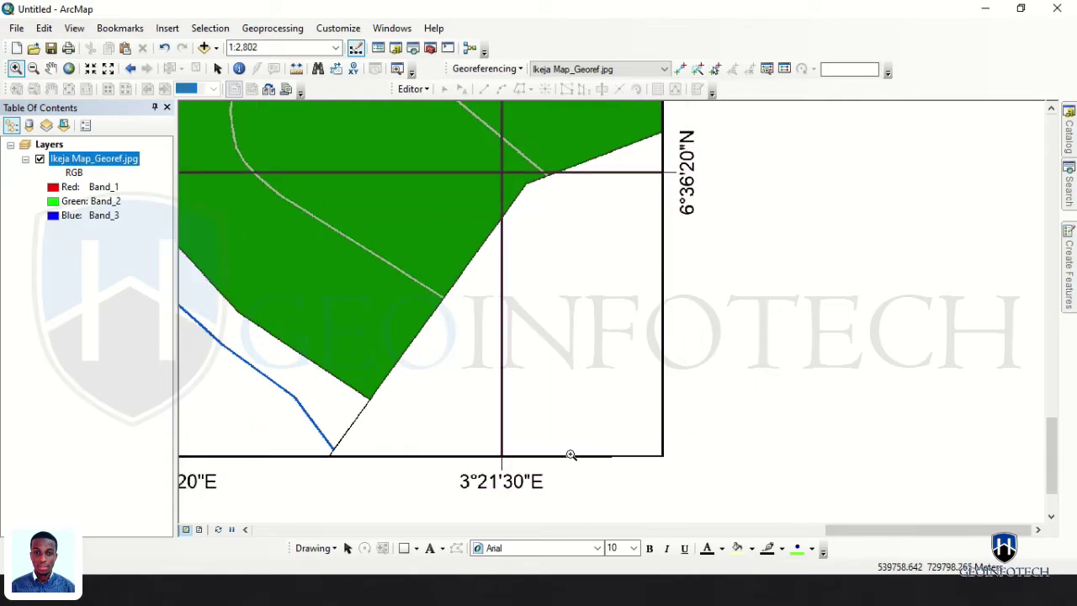
click(680, 69)
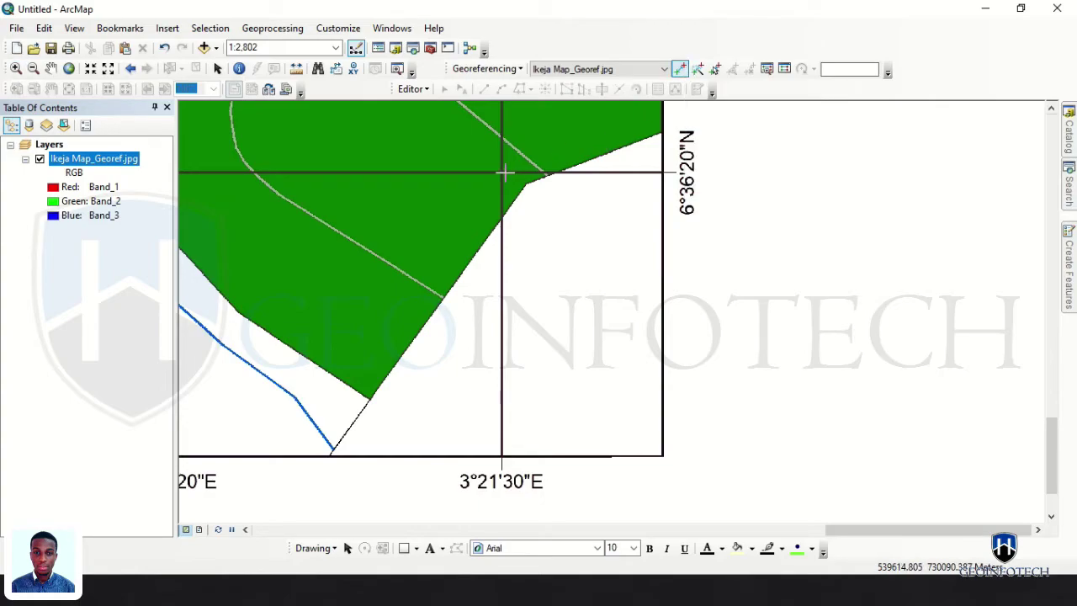
click(502, 173)
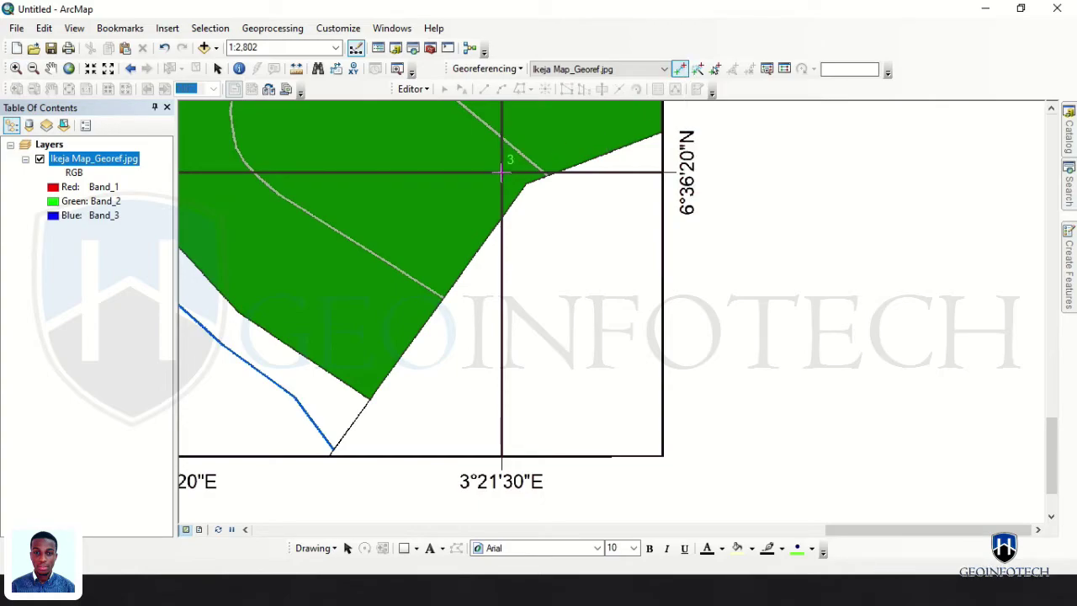
Step: Open DMS coordinate entry for the third control point and set its longitude to 3° 21' 30" E
right_click(502, 172)
click(526, 199)
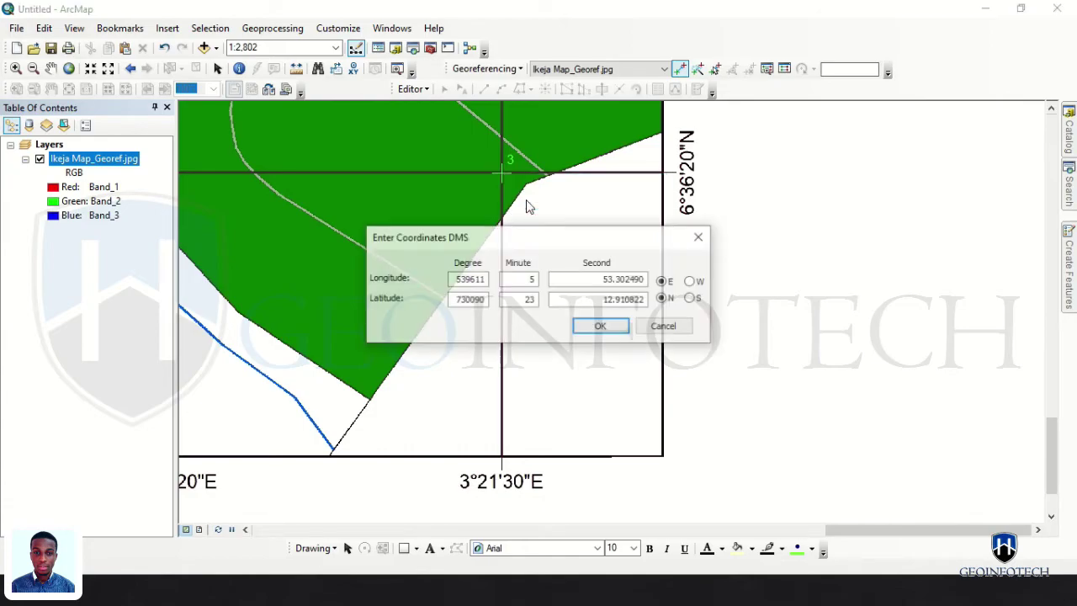
drag(510, 238, 445, 245)
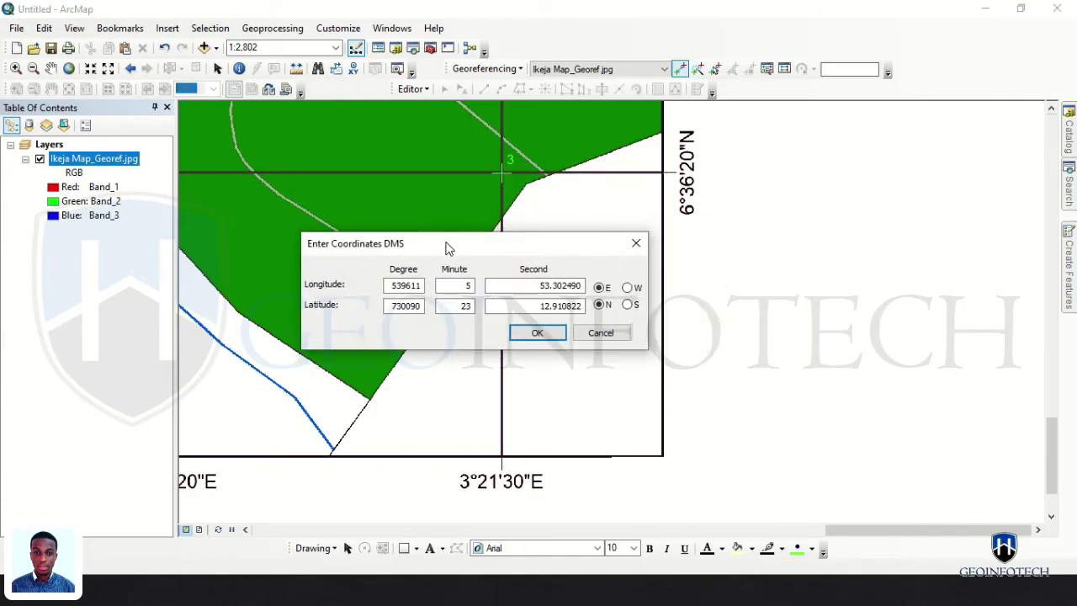
double_click(412, 288)
text(3)
key(Tab)
key(Tab)
text(30)
key(Tab)
Step: Set the third control point's latitude to 6° 36' 20" N and apply the coordinates
text(6)
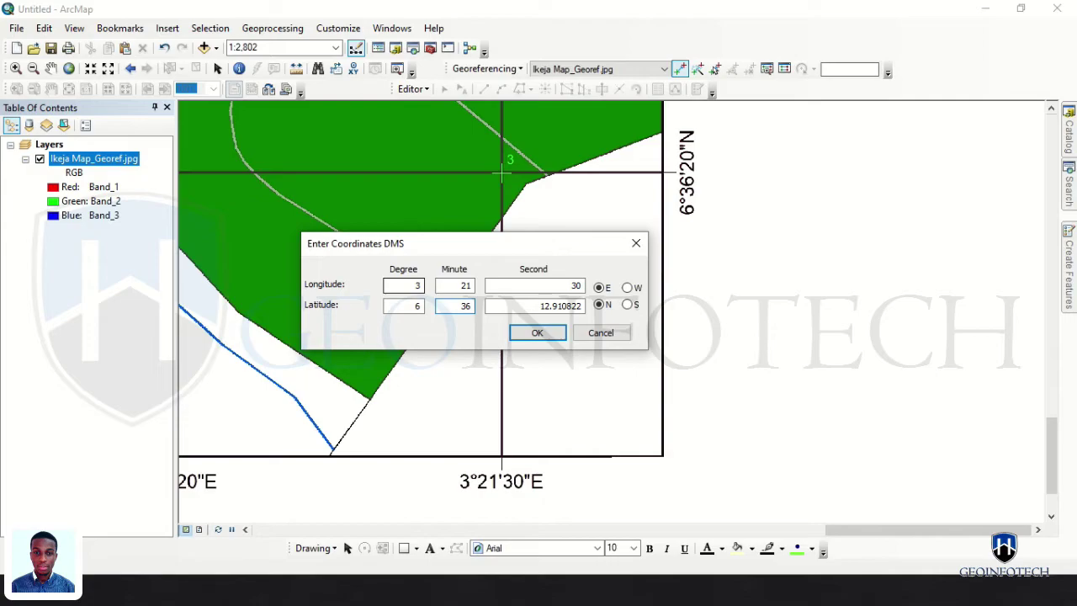
key(Tab)
text(2)
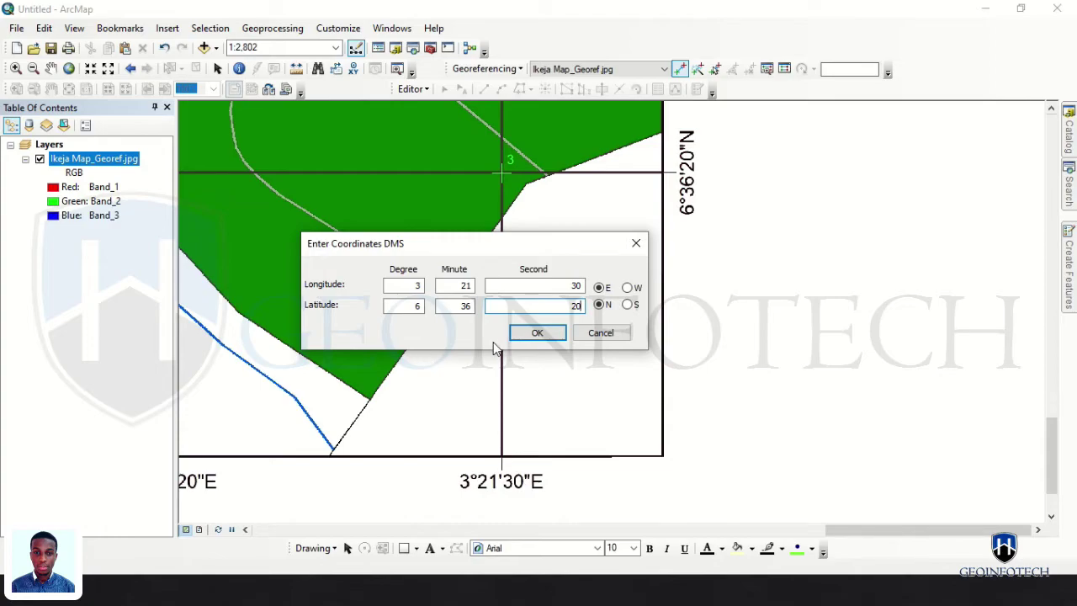
click(536, 334)
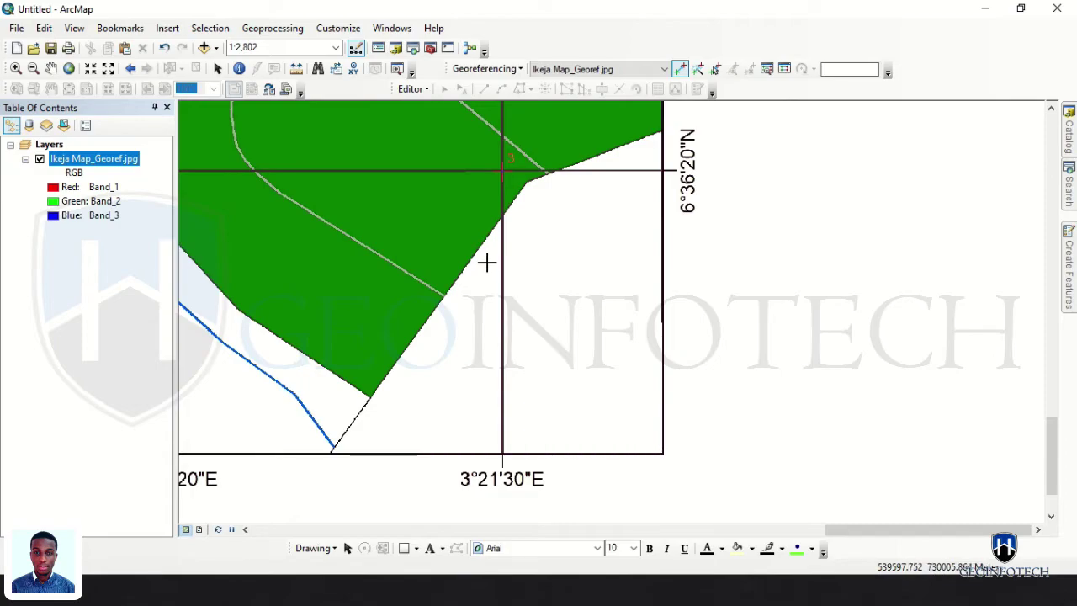
Step: Zoom in on the map's southwest gridline intersection of 3°20'20"E and 6°36'20"N and activate adding control points
right_click(79, 162)
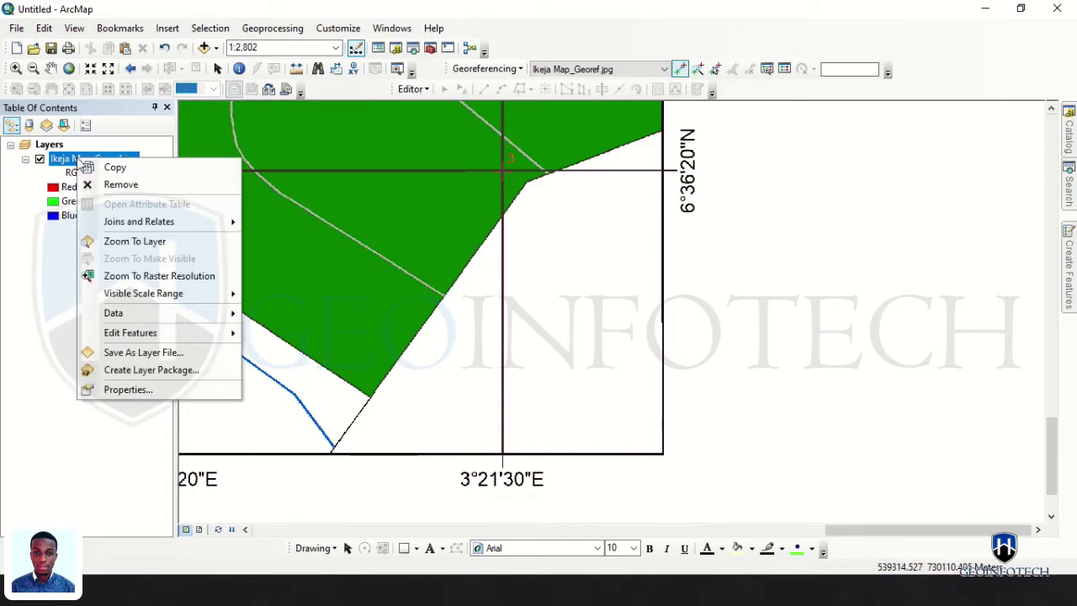
click(145, 243)
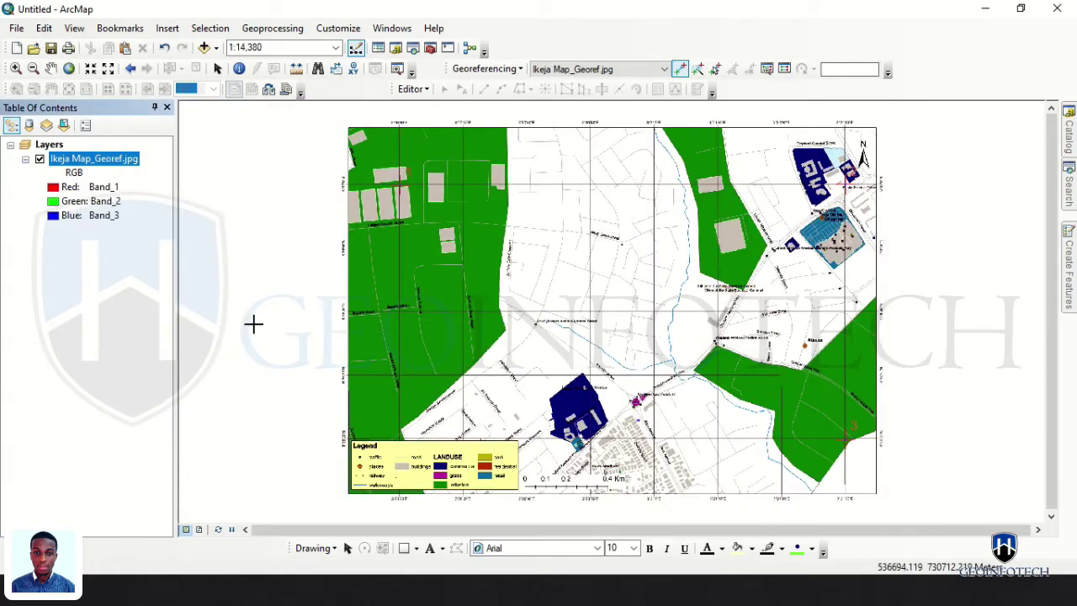
click(17, 70)
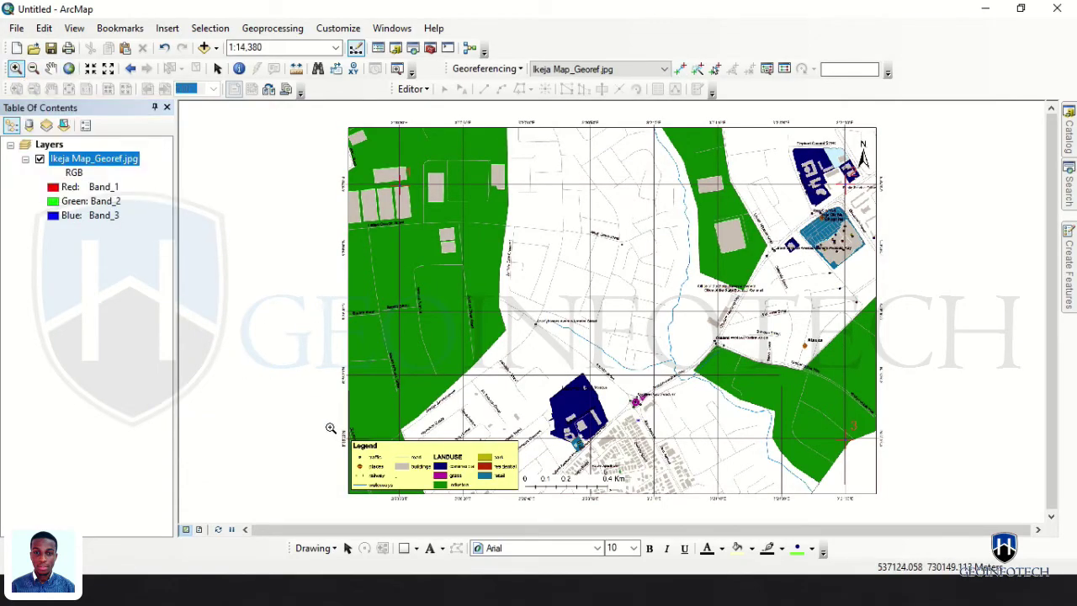
drag(329, 428, 425, 515)
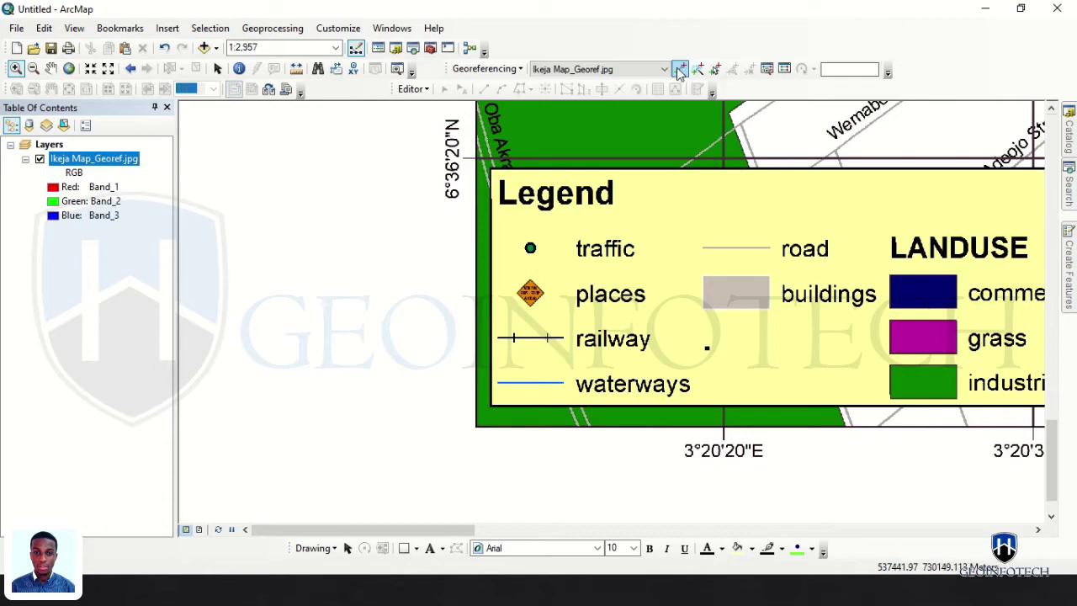
click(680, 69)
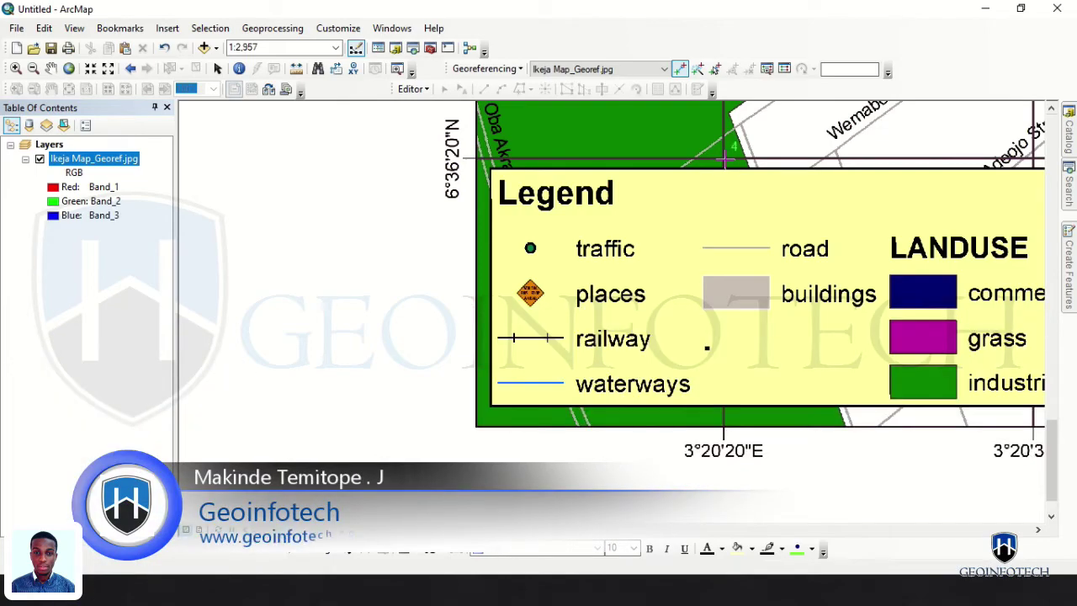
click(724, 158)
right_click(724, 158)
key(Escape)
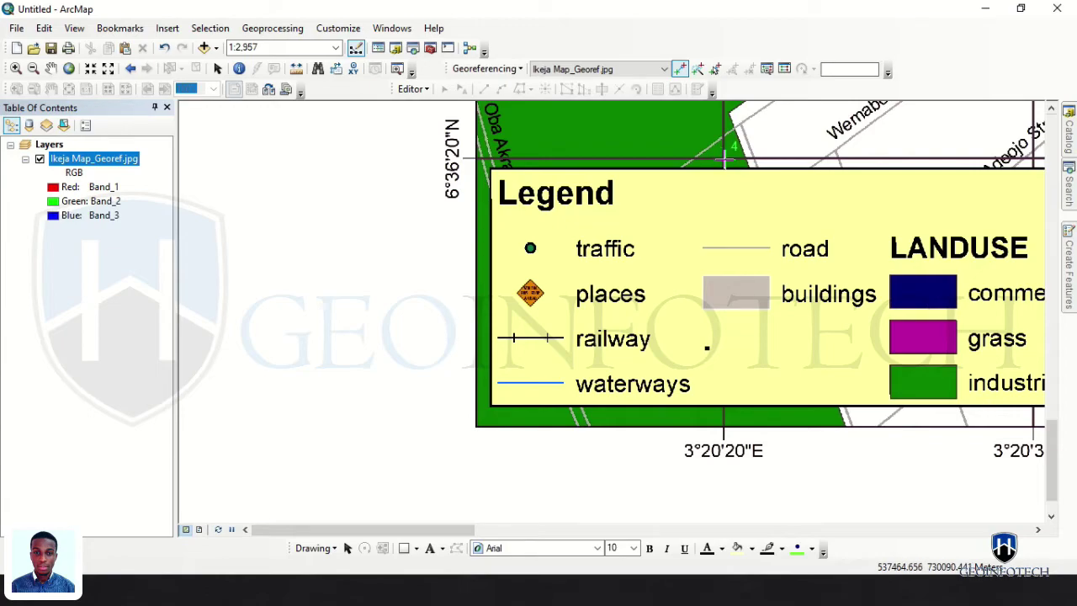
right_click(645, 151)
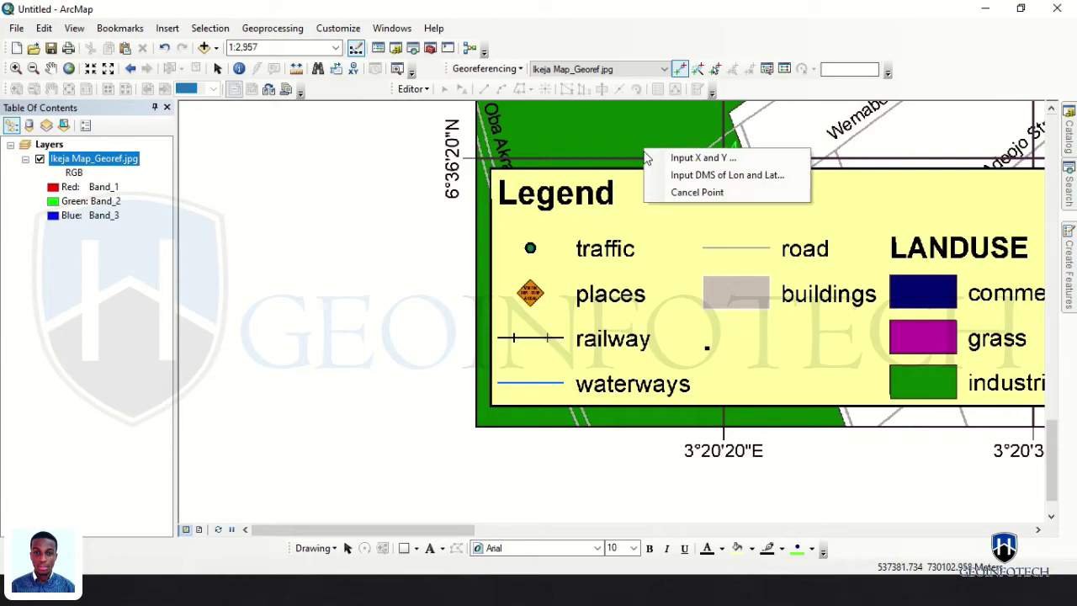
click(696, 193)
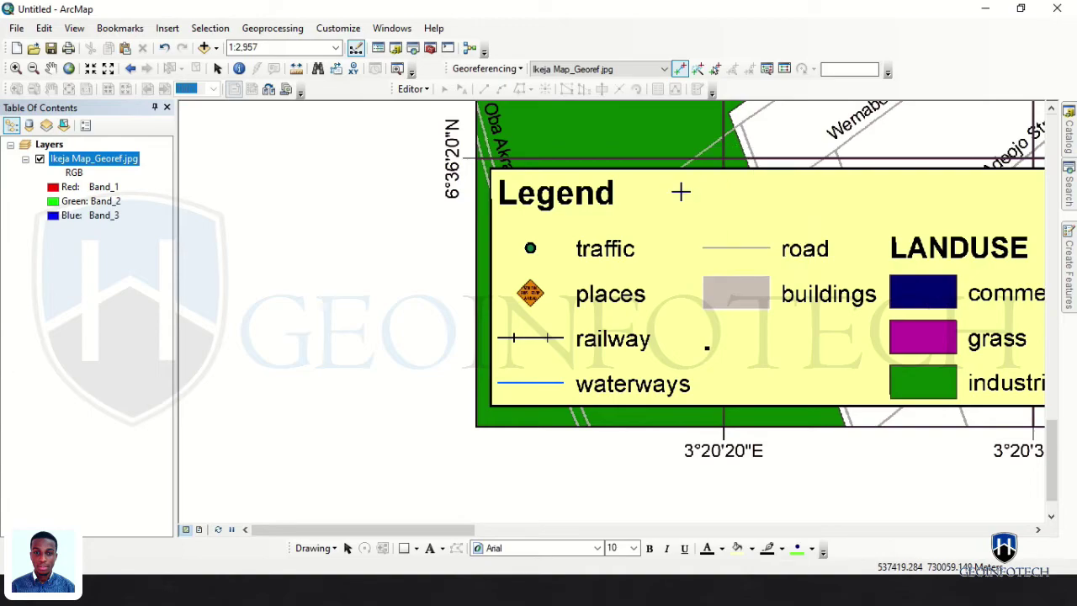
Step: Place a fourth control point at the southwest gridline intersection and enter an out-of-range DMS longitude of 2123° 3232' 32132"
click(724, 157)
right_click(724, 158)
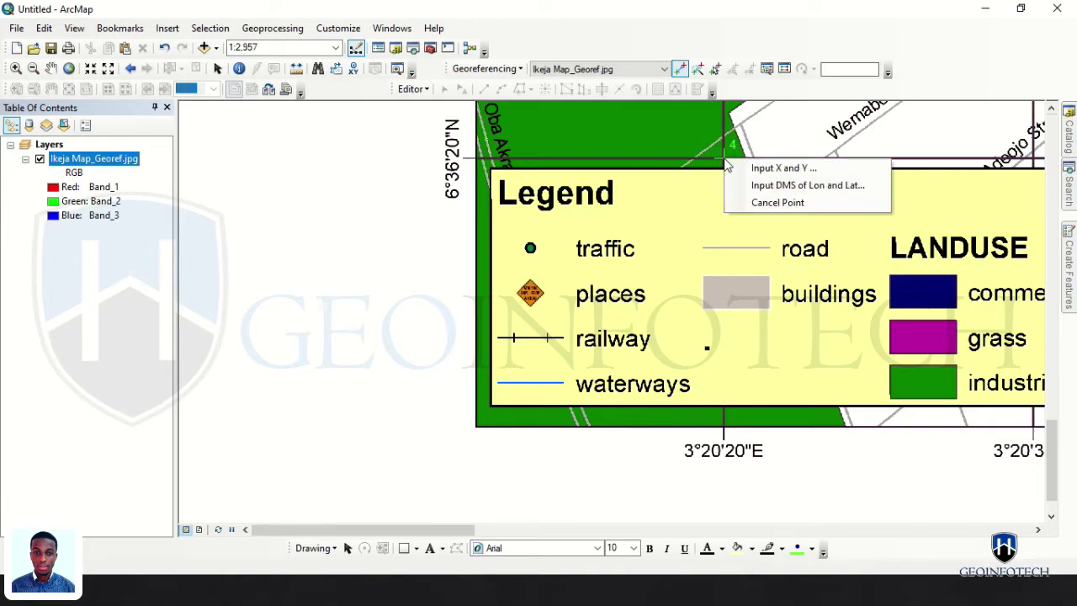
click(752, 186)
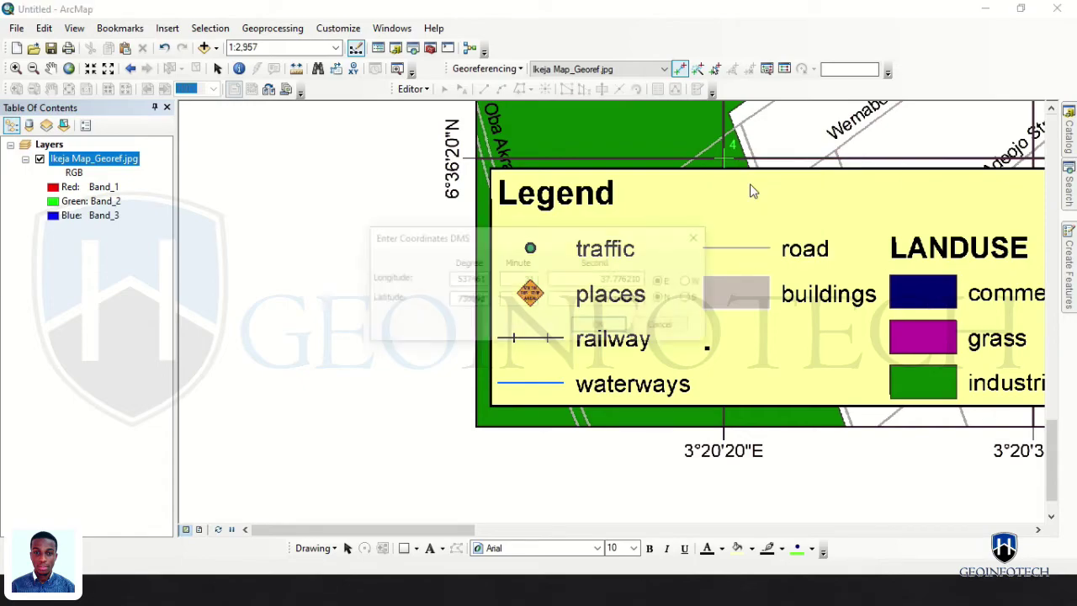
double_click(474, 284)
text(2123)
key(Tab)
text(3232)
key(Tab)
text(32132)
key(Tab)
Step: Enter a latitude of 2323° 3123' 32123" for the fourth control point, try to apply it, and cancel the coordinate entry
text(2323)
key(Tab)
text(3123)
key(Tab)
text(32123)
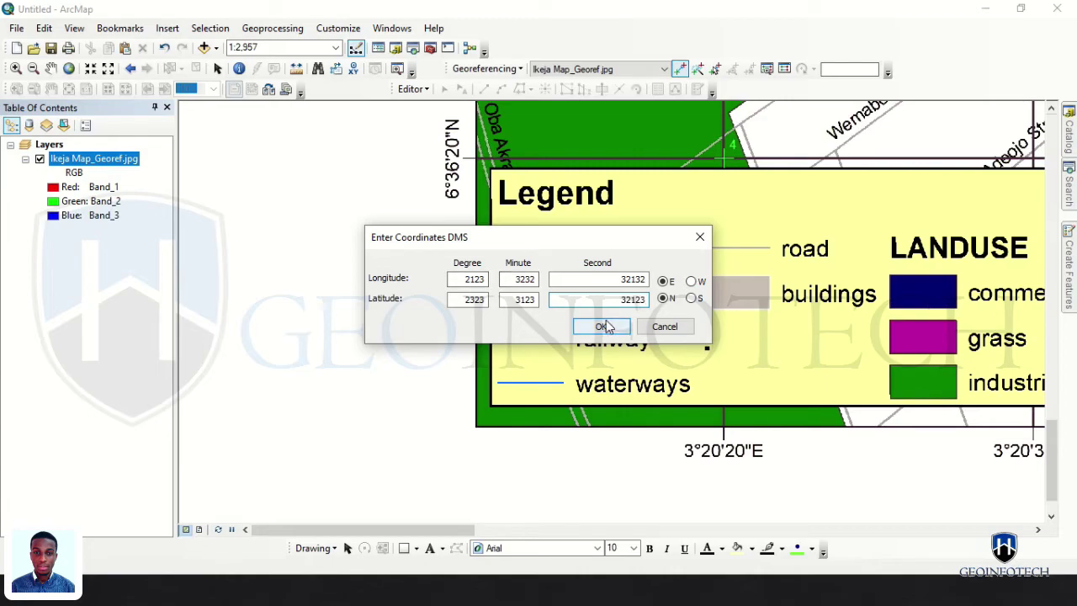
click(606, 322)
click(665, 349)
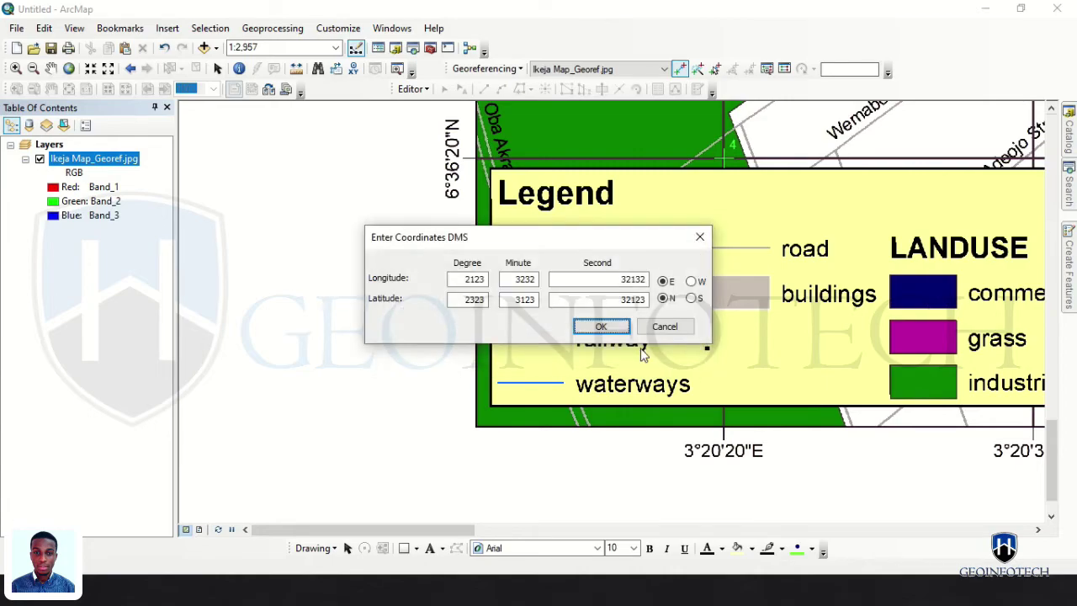
click(665, 325)
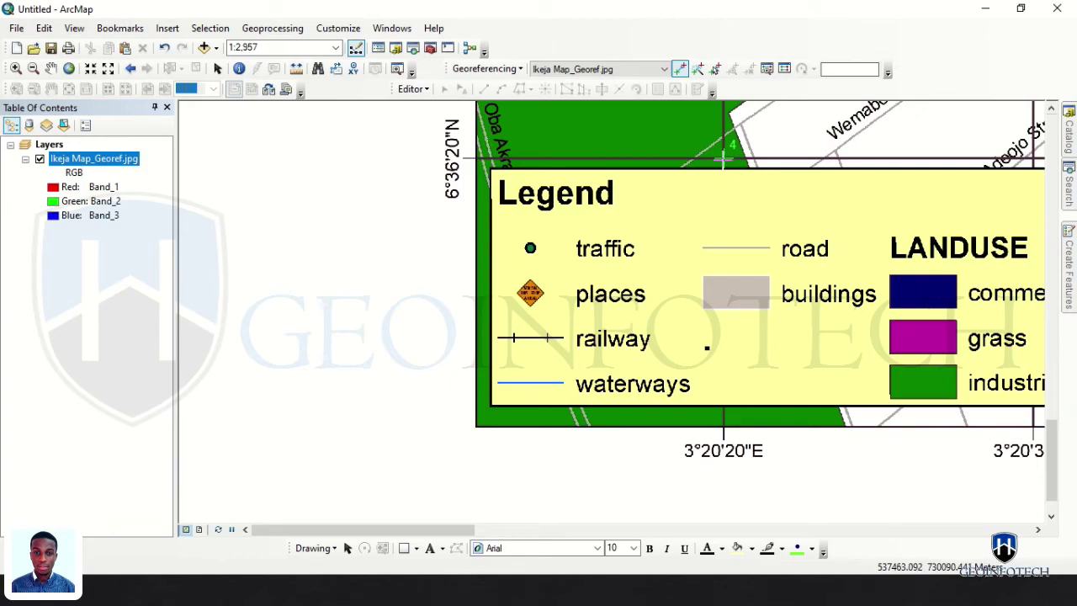
Step: Reopen DMS coordinate entry for the fourth control point and try to apply the prefilled coordinates
right_click(719, 168)
click(756, 194)
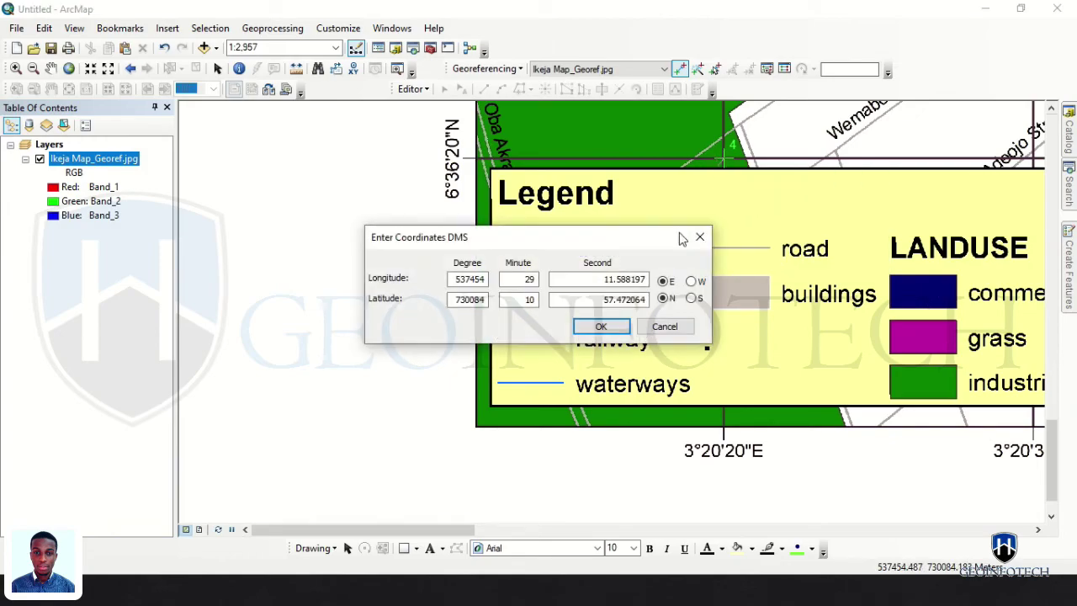
click(593, 326)
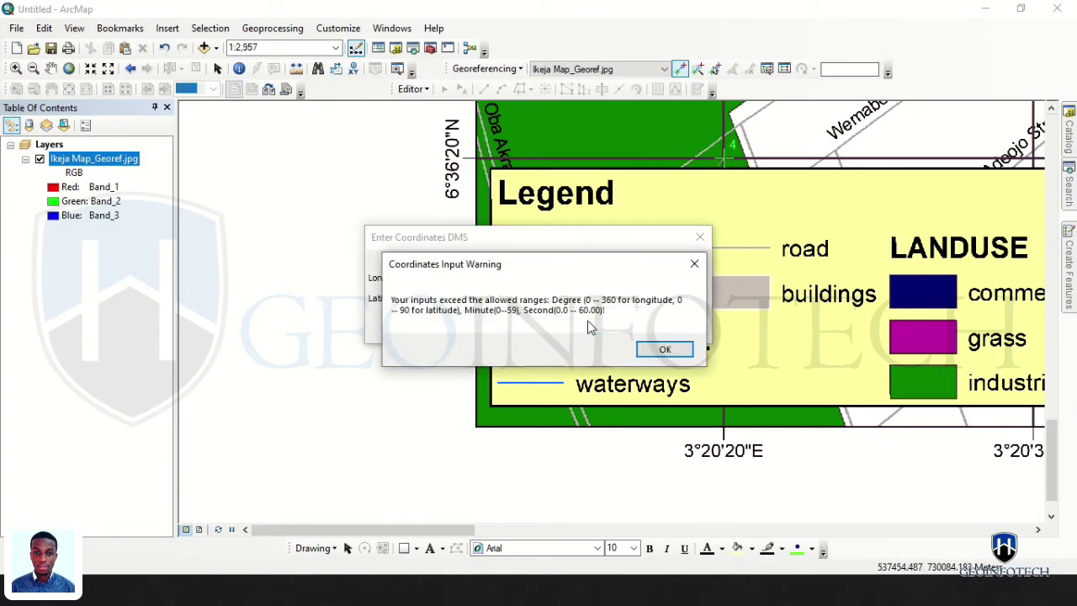
click(665, 350)
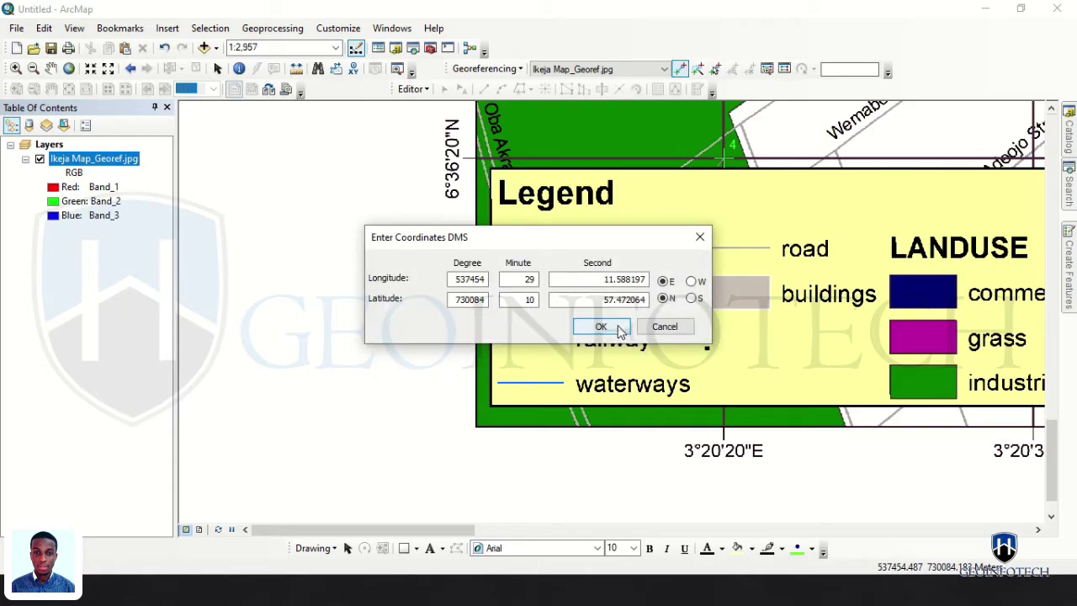
Step: Set the fourth control point's longitude to 2 degrees 22 minutes, edit its latitude degrees, and apply these deliberately wrong coordinates
click(479, 279)
text(21)
key(ctrl+a)
text(2)
key(Tab)
text(22)
key(Tab)
key(Tab)
key(Tab)
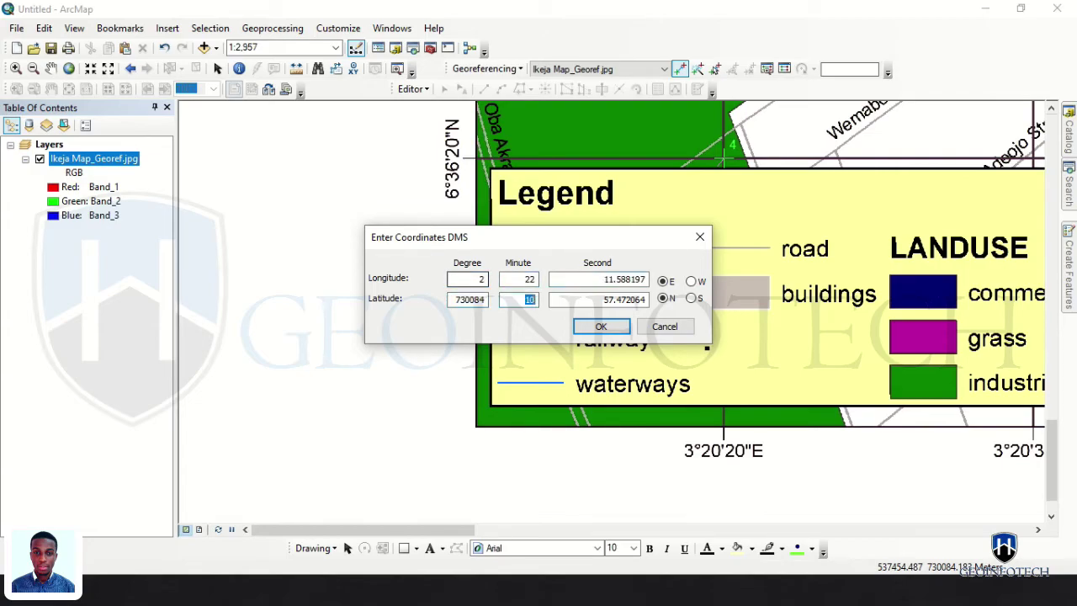
click(482, 303)
key(Return)
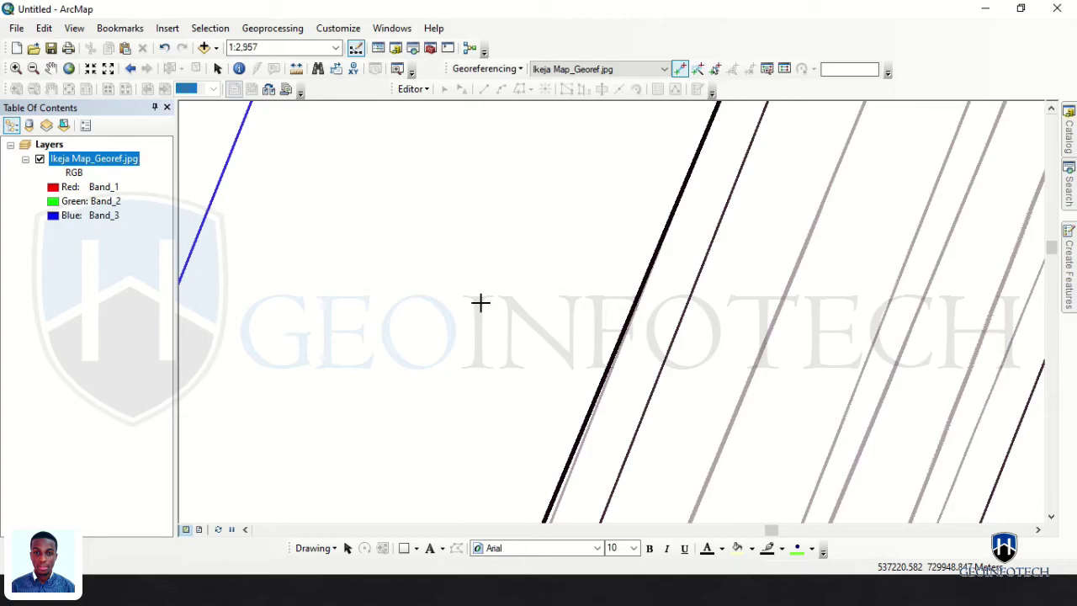
Step: Delete link 4 from the georeferencing link table and close the table
click(784, 69)
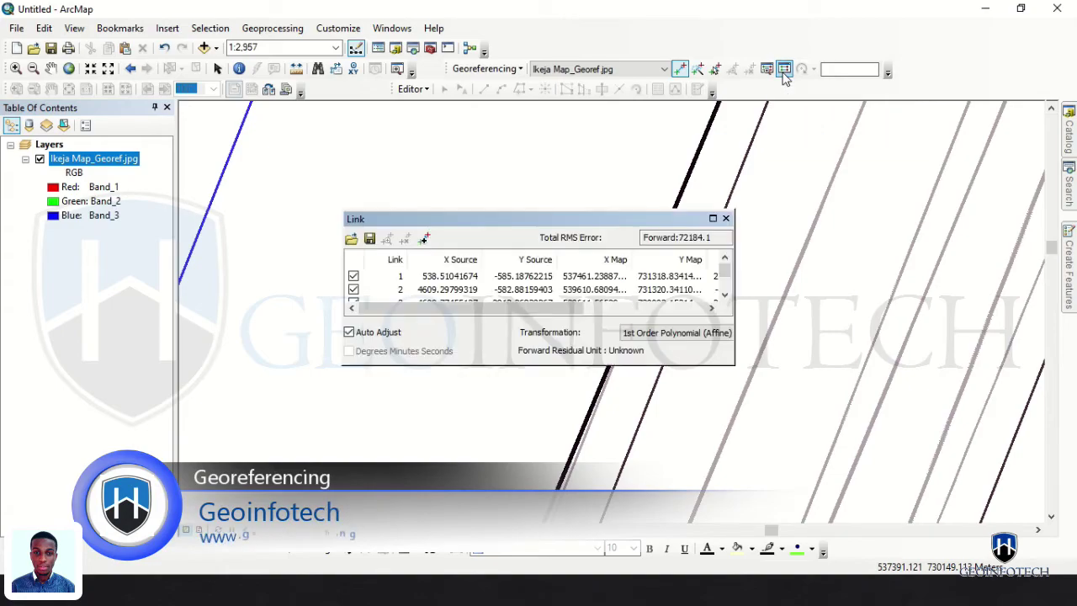
click(725, 294)
click(724, 295)
click(436, 290)
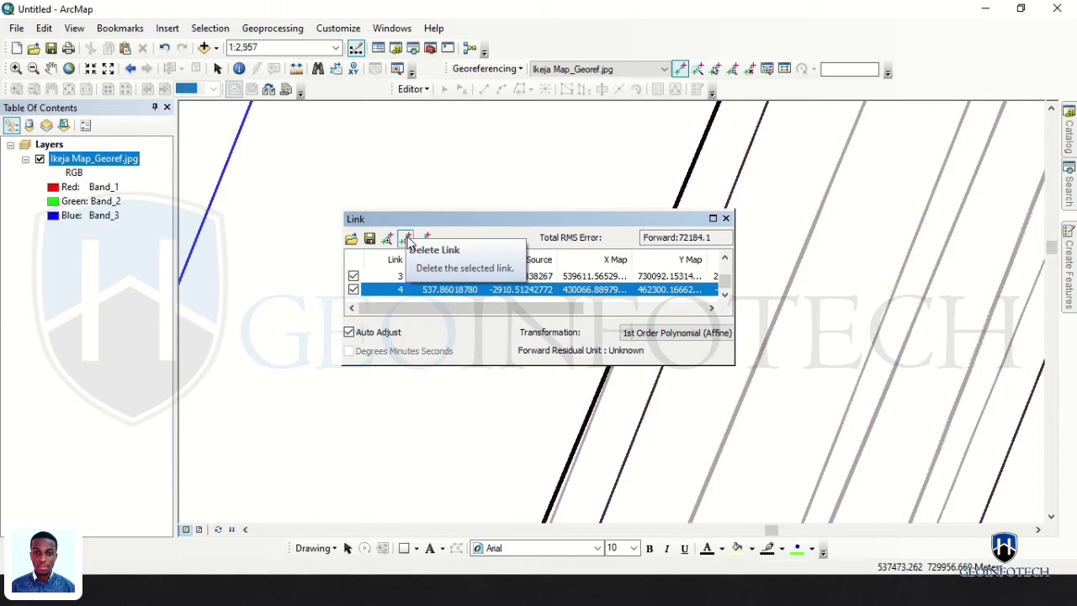
click(406, 240)
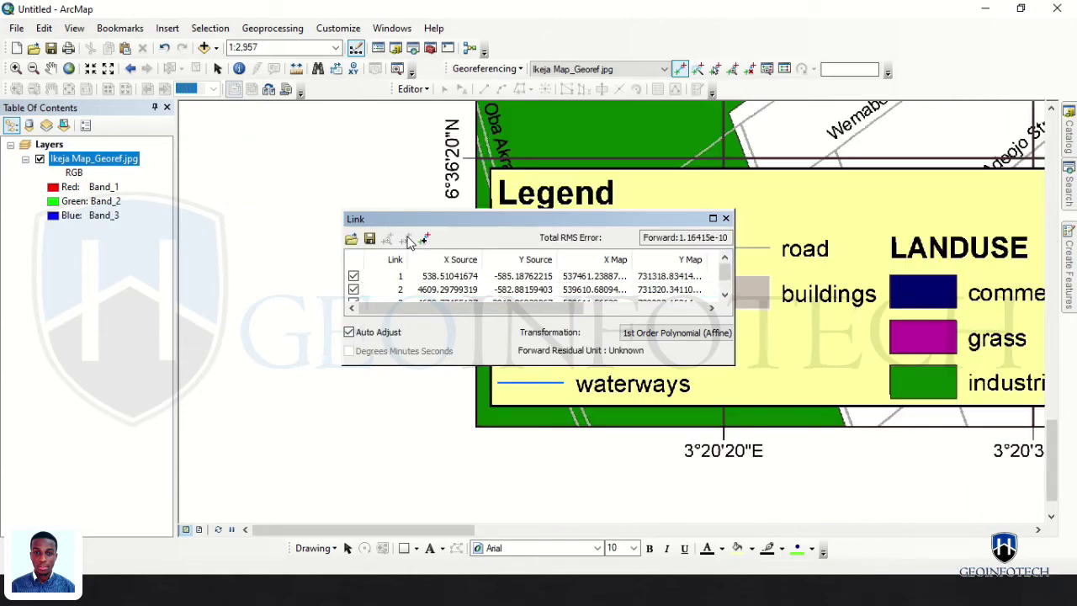
click(726, 219)
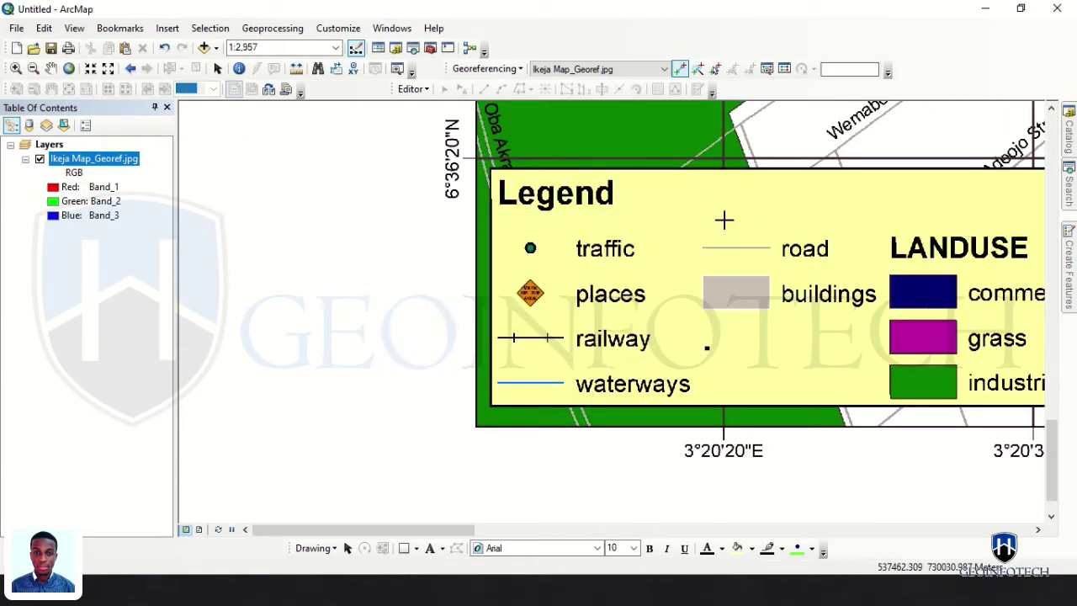
Step: Place the fourth control point at the southwest gridline intersection and set its DMS longitude to 3° 20' 20" E
click(723, 159)
right_click(723, 158)
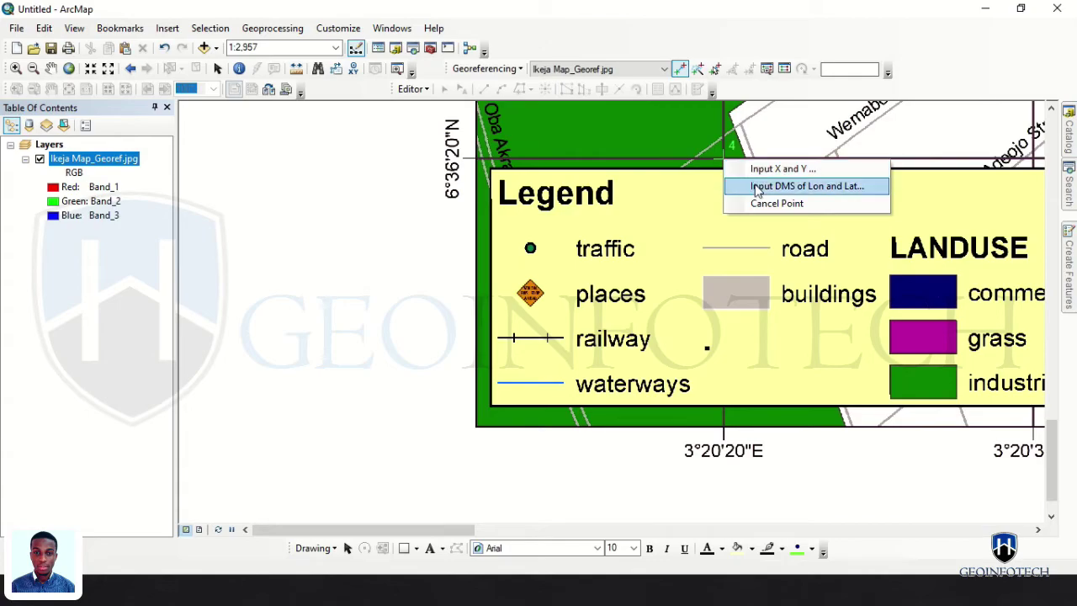
click(758, 187)
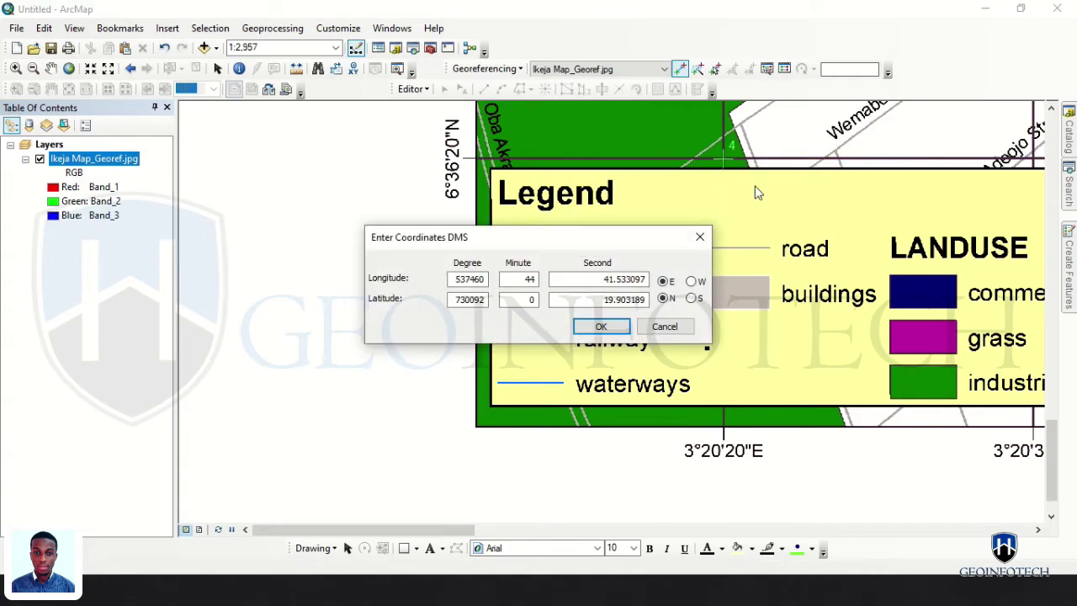
double_click(471, 284)
text(3)
text(20)
key(Tab)
text(20)
key(Tab)
Step: Set the fourth control point's latitude to 6° 36' 20" N and apply the coordinates
text(636)
key(Tab)
text(20)
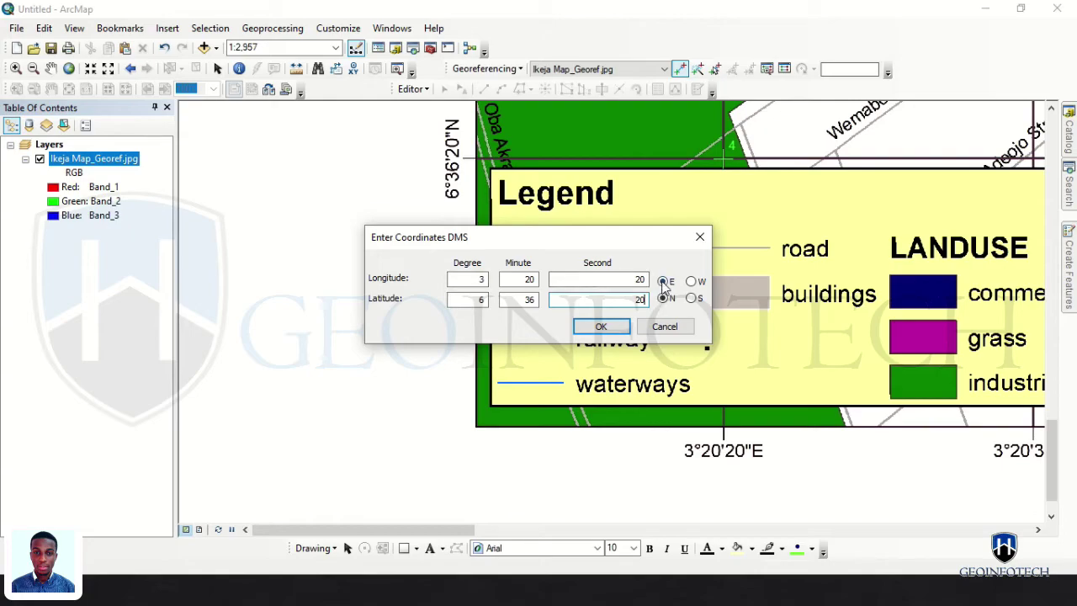
click(613, 327)
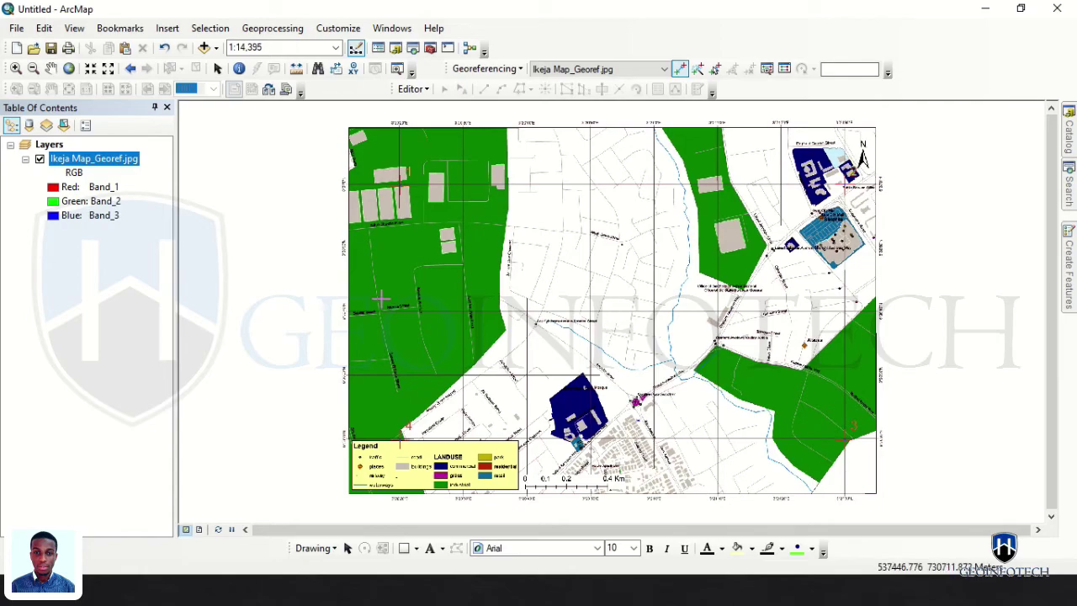
Step: Zoom to the Ikeja map layer and review the commands available for saving the georeferencing
right_click(107, 162)
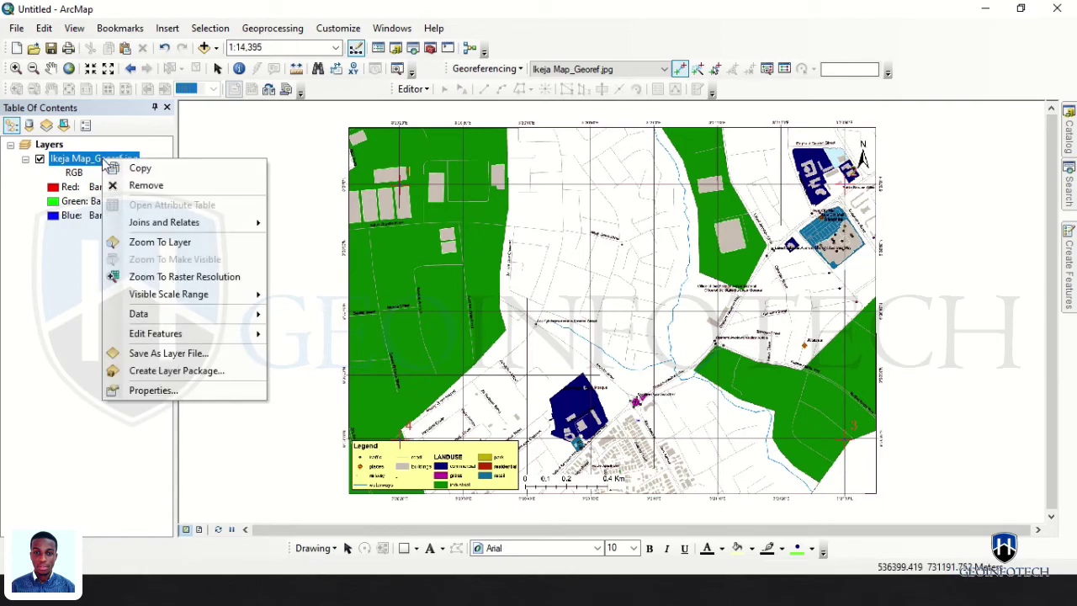
click(175, 245)
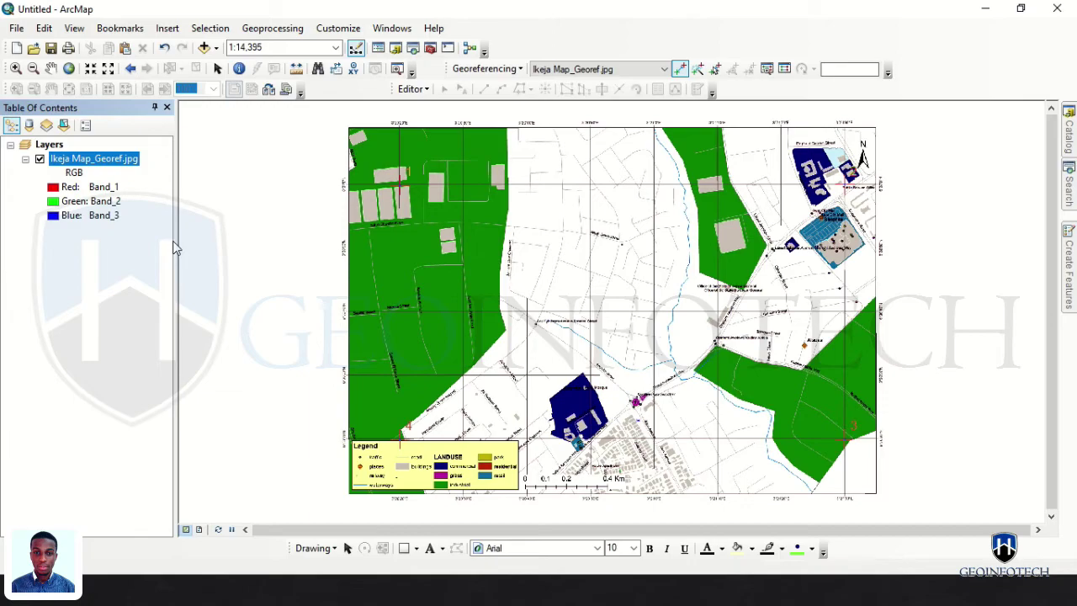
click(501, 70)
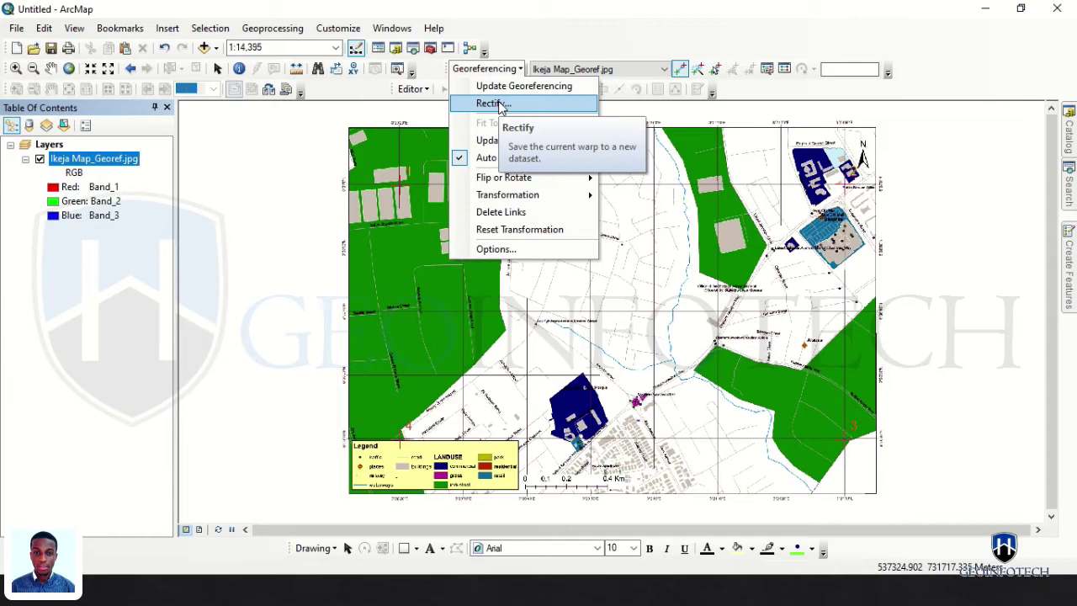
click(504, 70)
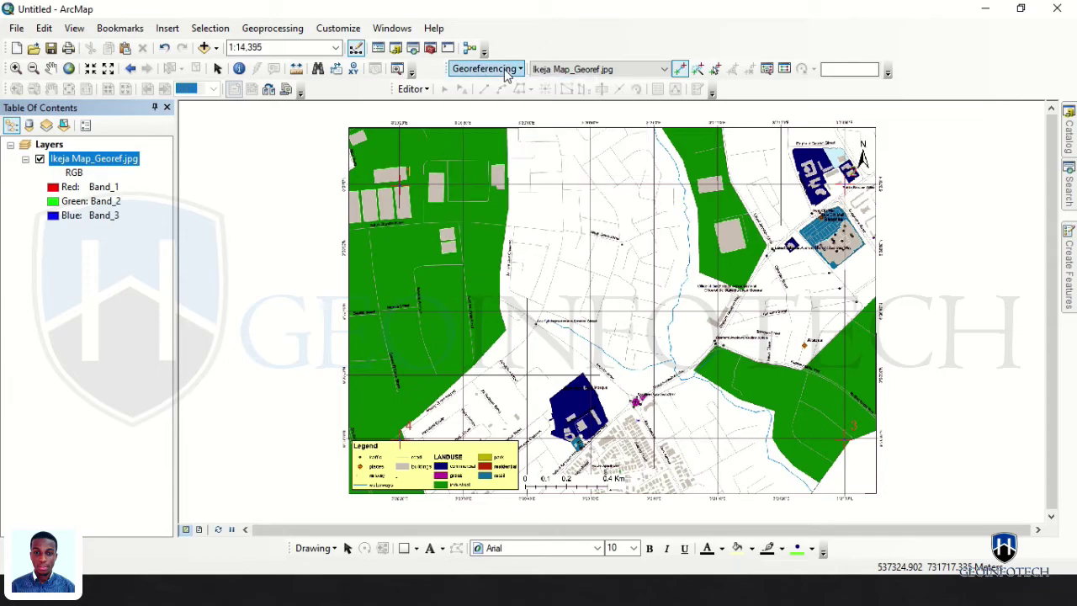
Step: Start rectifying the georeferenced Ikeja map to a new raster and set its output location to C:\Geoinfotech\Result
click(505, 73)
click(503, 104)
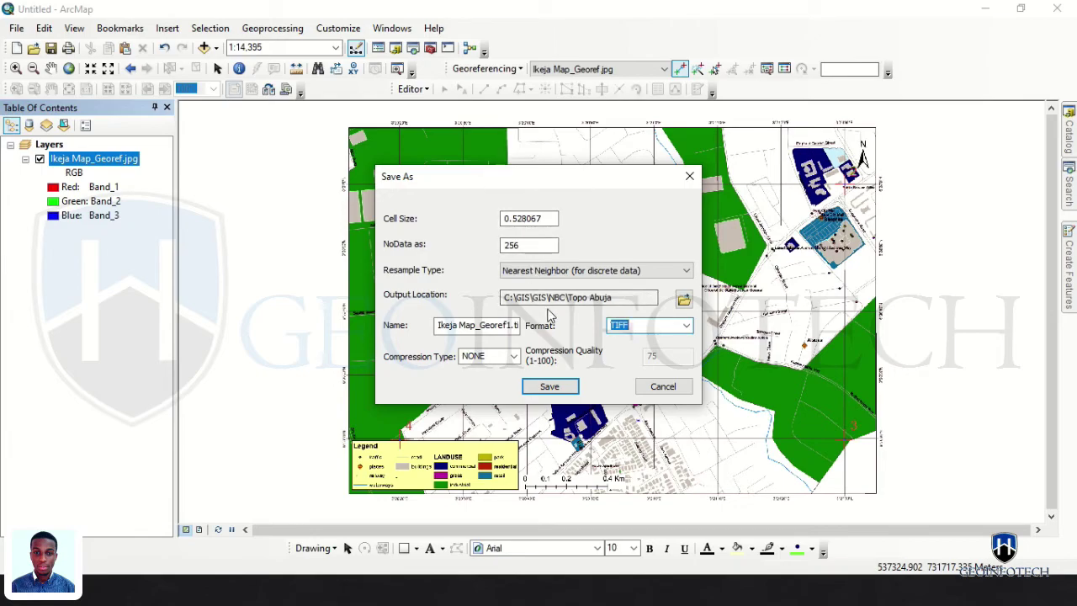
click(520, 298)
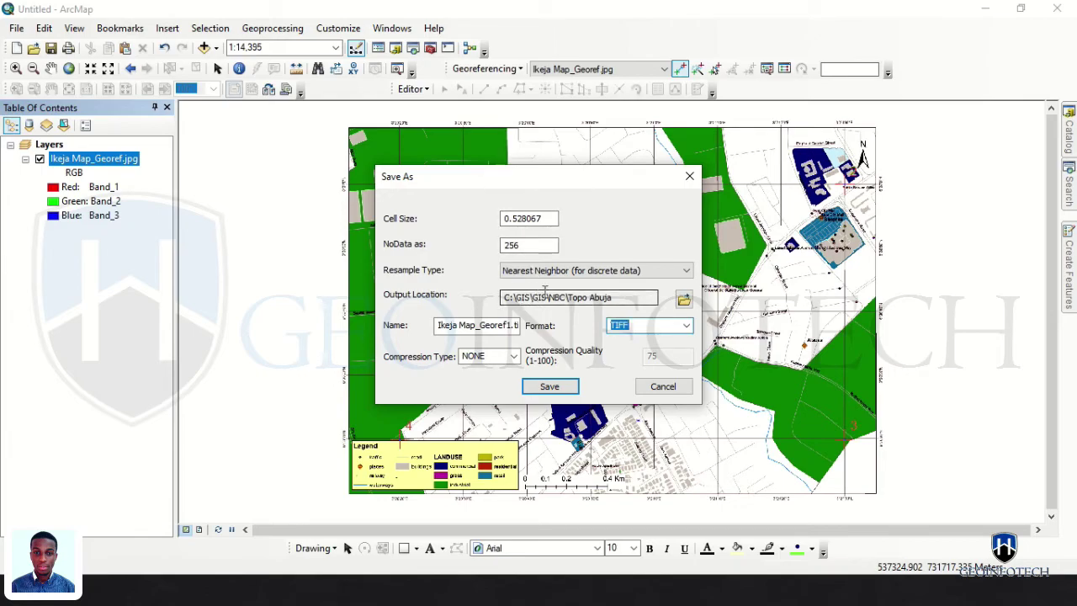
click(684, 301)
click(543, 192)
scroll(511, 240, up, 2)
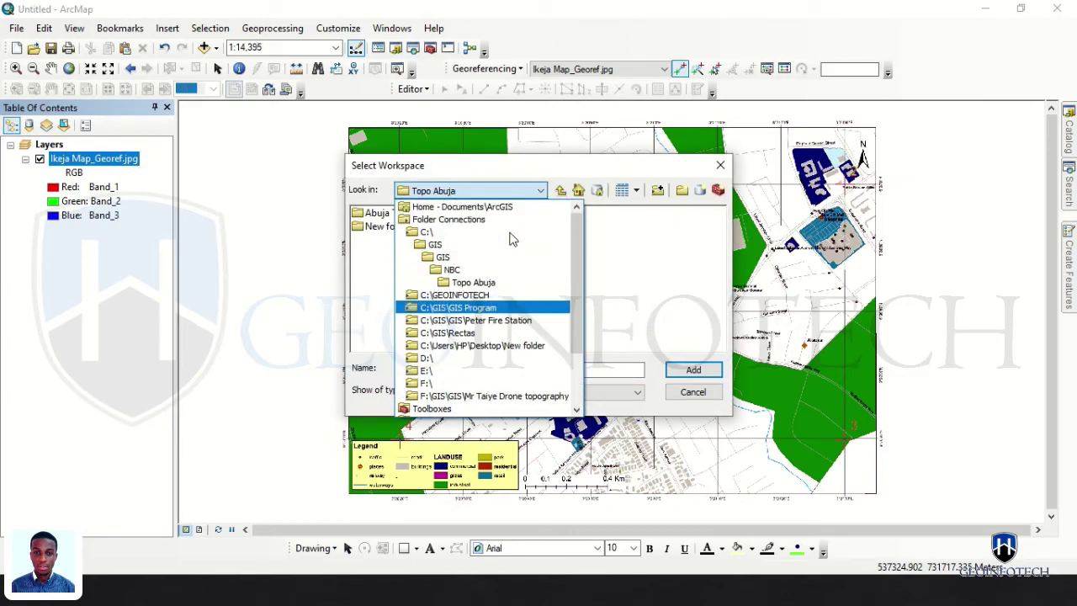
click(430, 232)
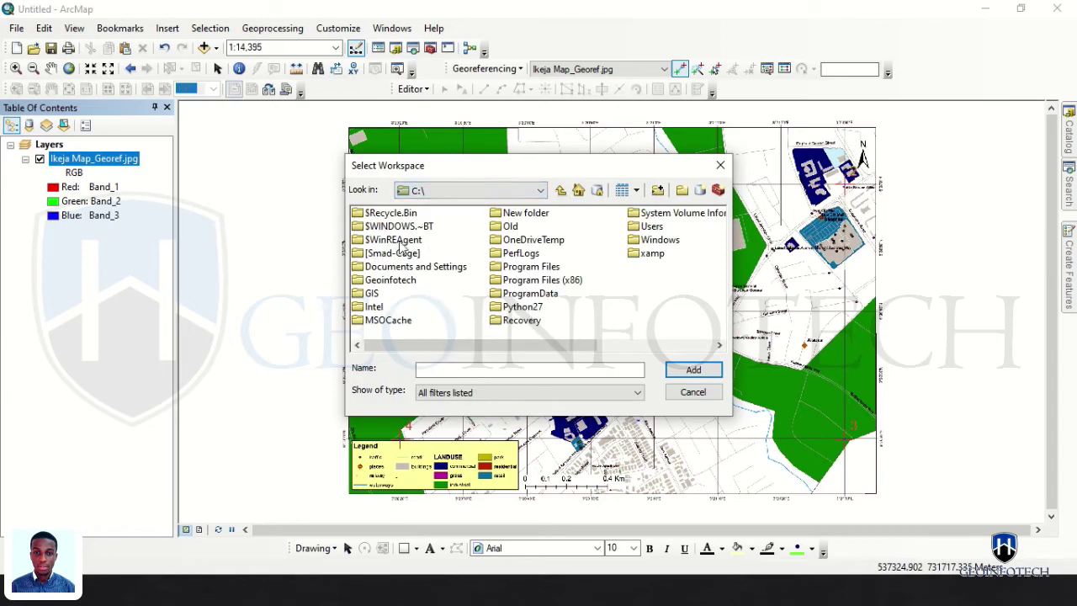
double_click(387, 283)
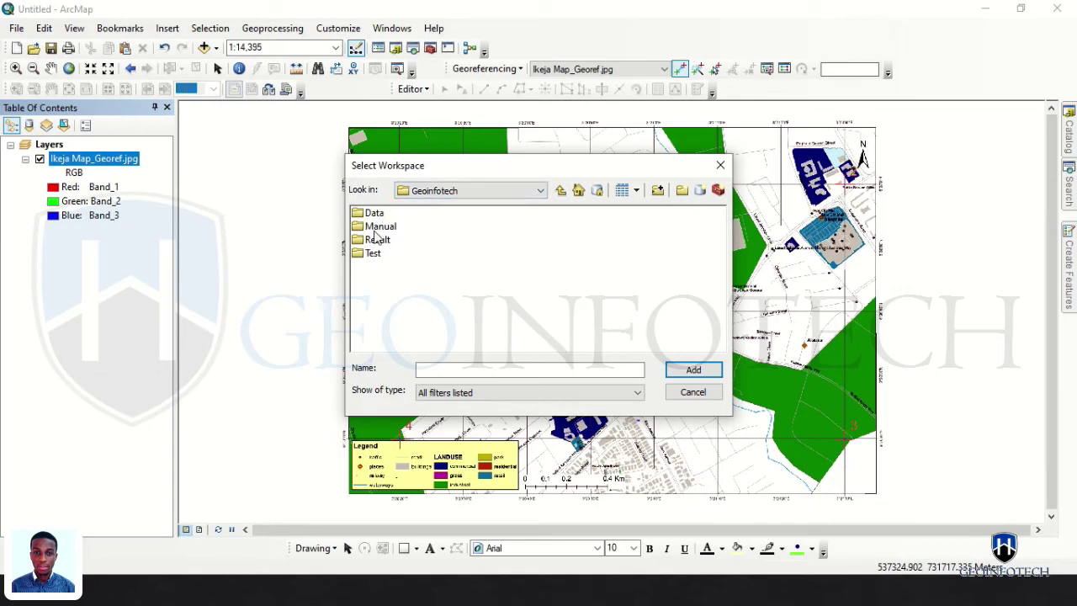
double_click(377, 239)
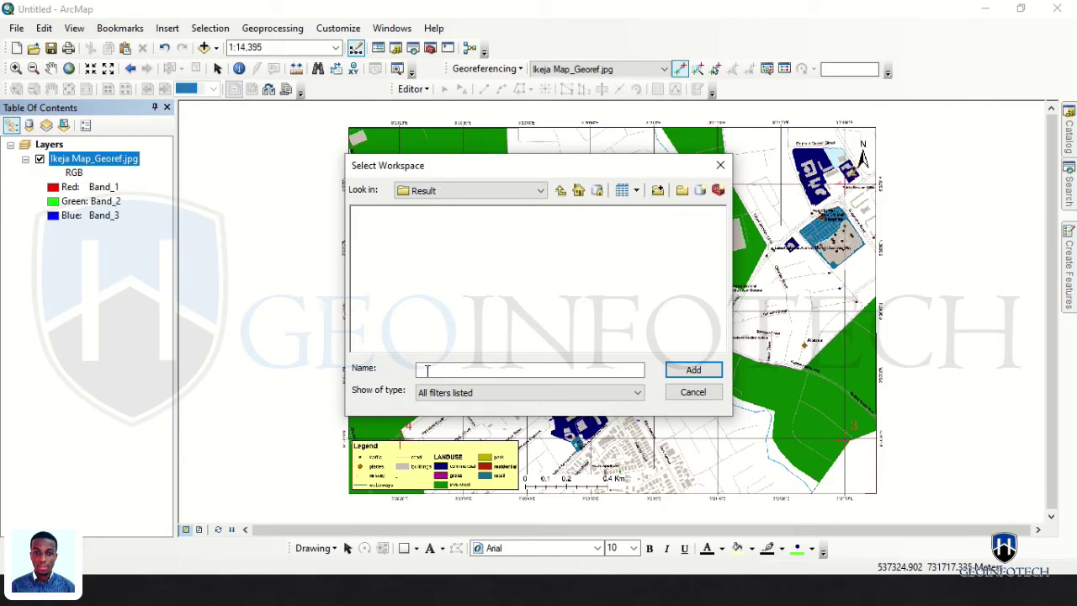
click(562, 191)
click(381, 241)
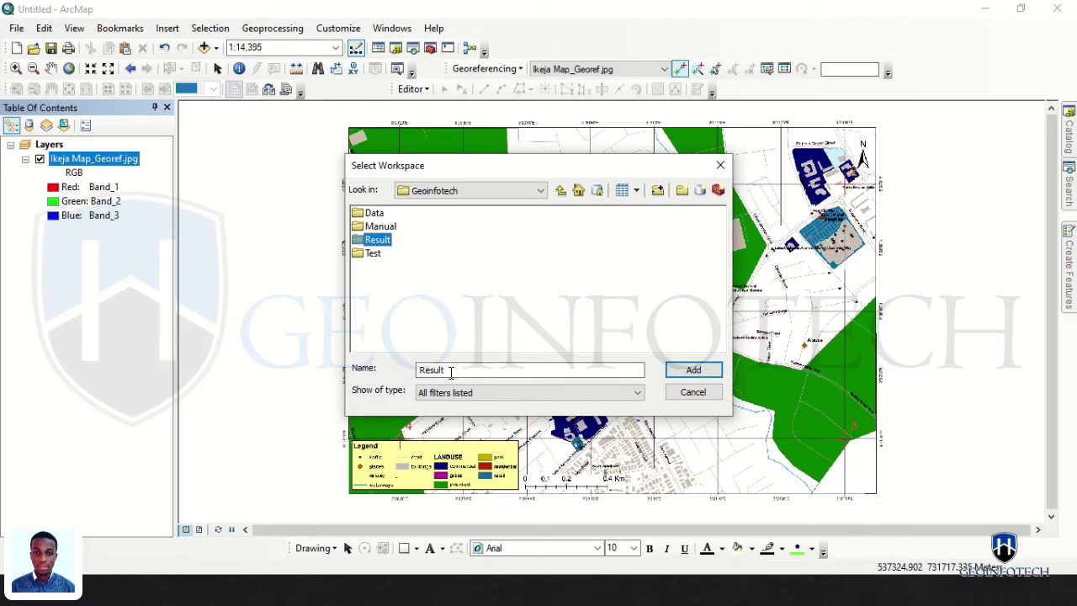
click(693, 371)
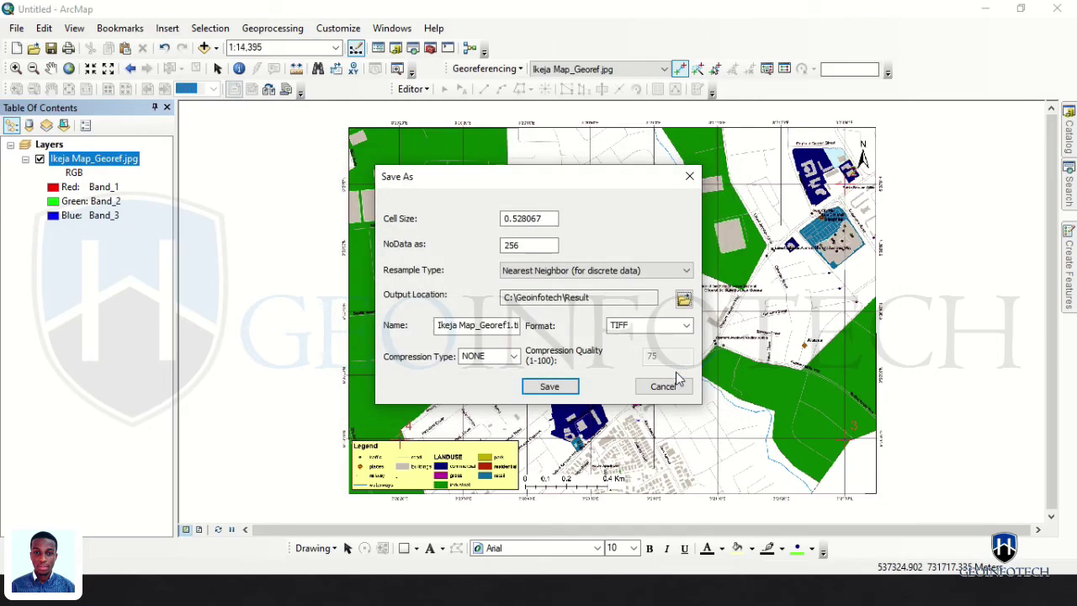
Step: Name the rectified raster Ikeja Map_Georef1 with the .tif extension and save it in TIFF format
click(458, 327)
click(515, 327)
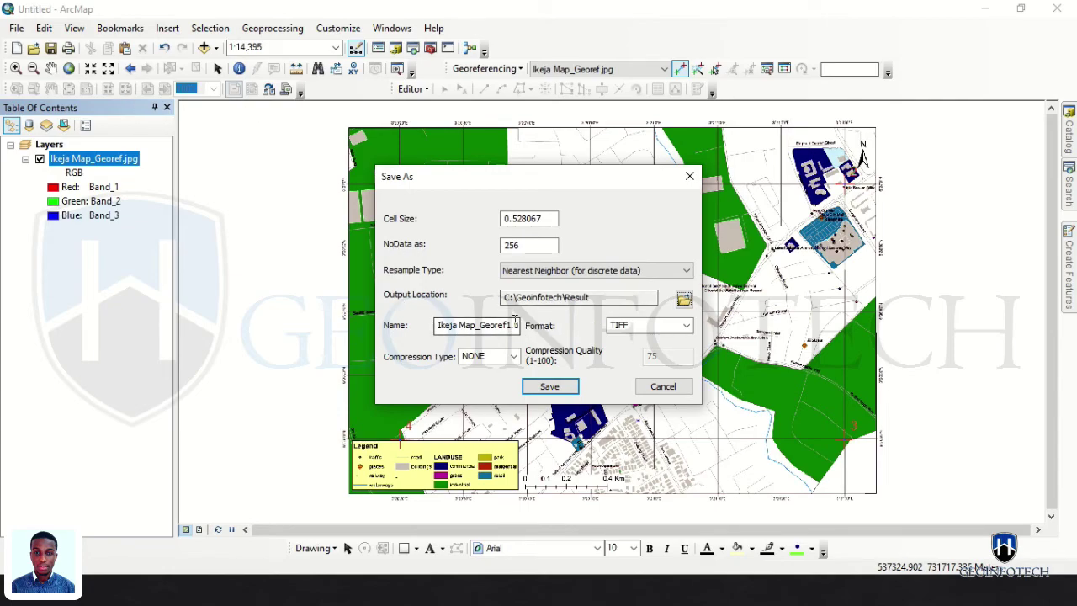
drag(515, 327, 477, 330)
click(508, 327)
key(BackSpace)
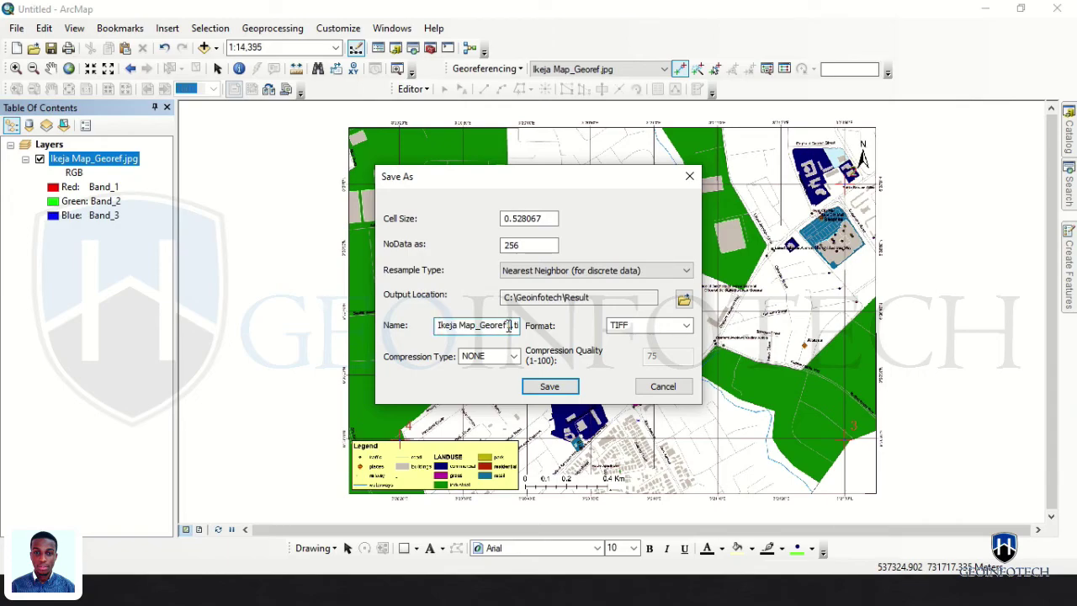
text(1)
key(Right)
key(Right)
key(Right)
click(543, 386)
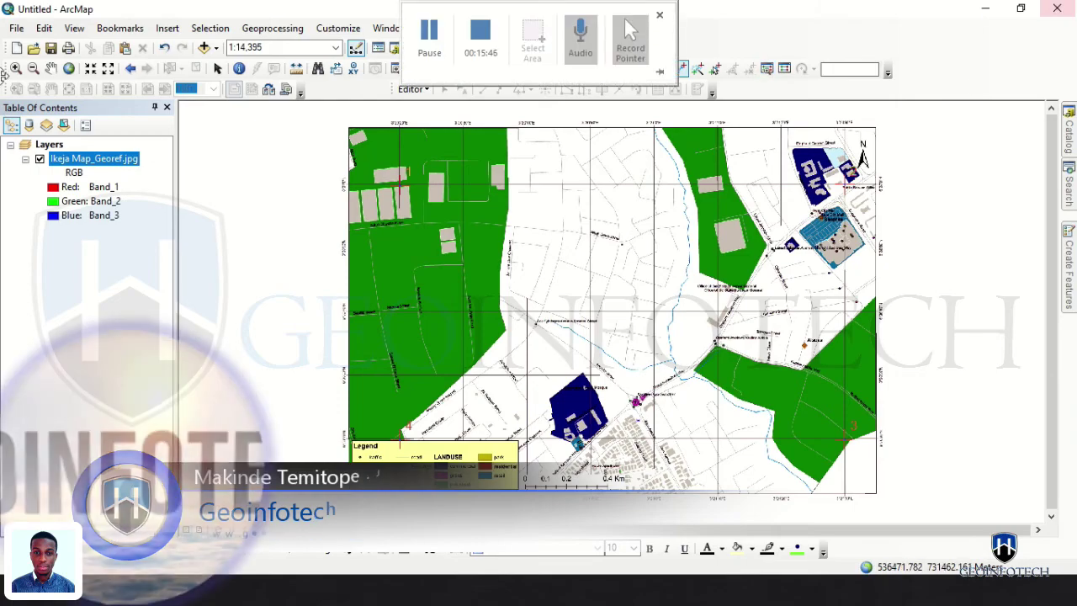
Step: Create a new blank map document without saving changes to the current untitled one
click(16, 28)
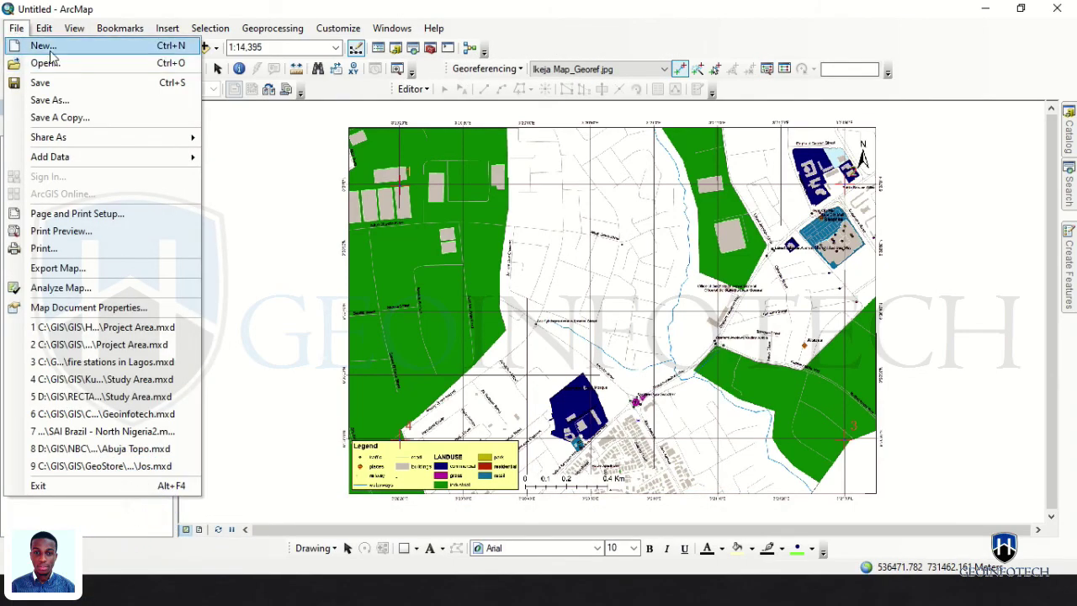
click(44, 45)
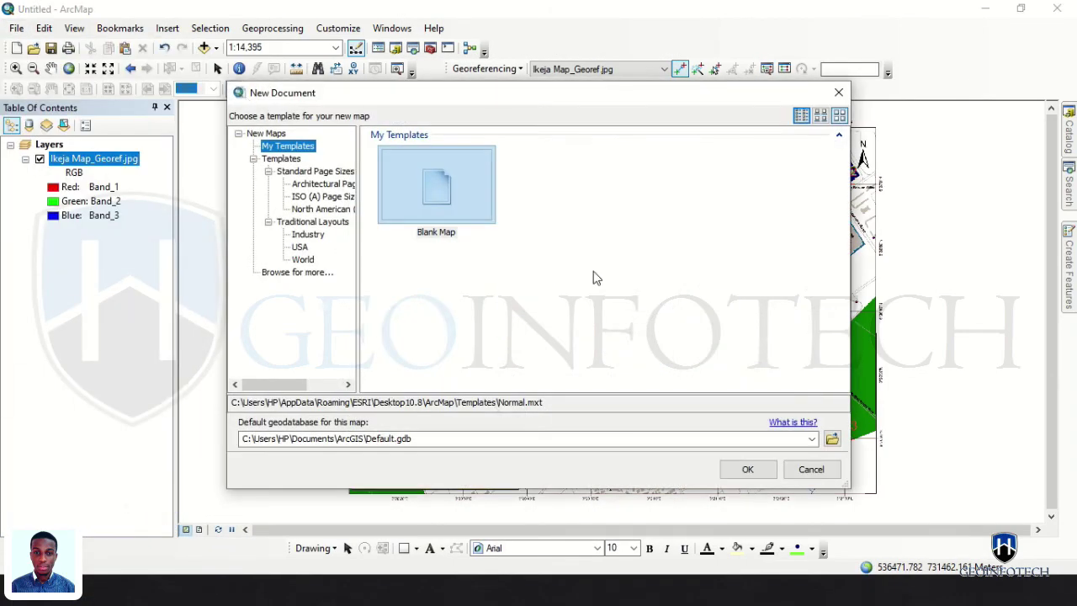
click(746, 468)
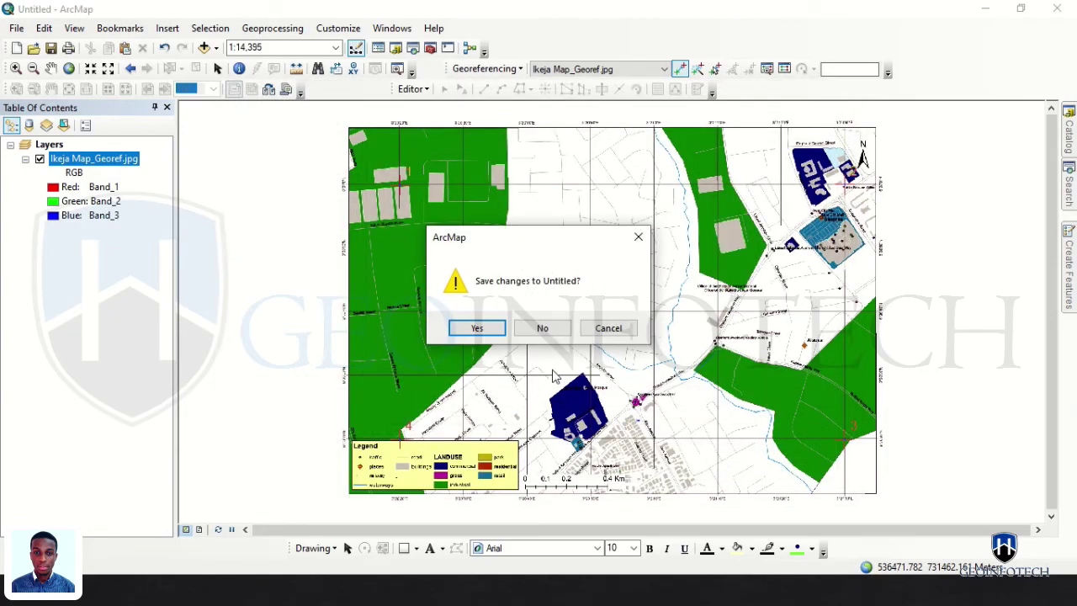
click(542, 330)
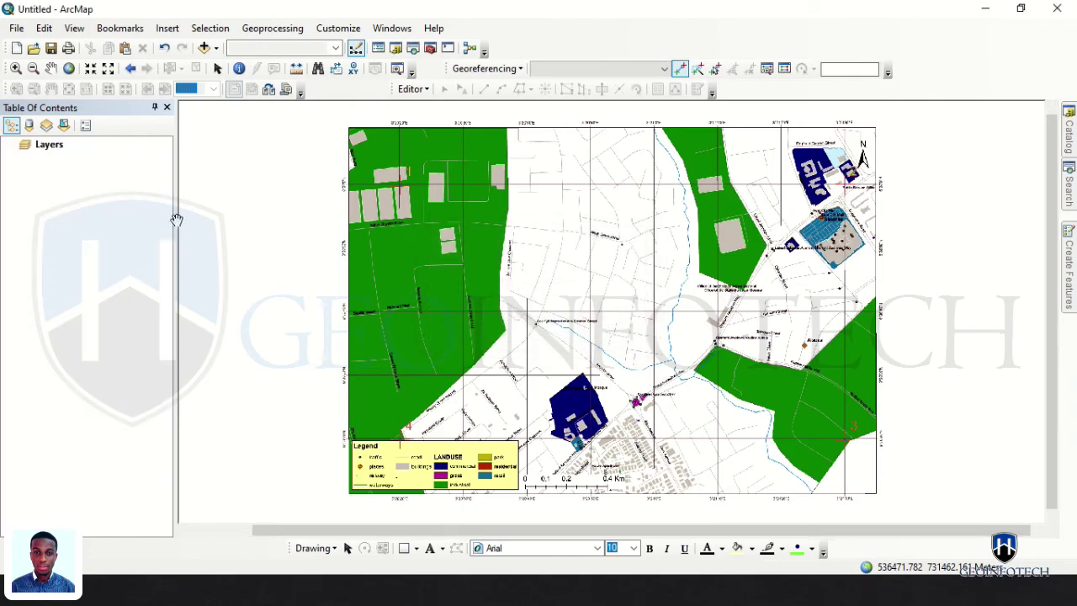
Step: Add the rectified raster Ikeja Map_Georef1.tif from the Geoinfotech Result folder to the blank map
click(203, 48)
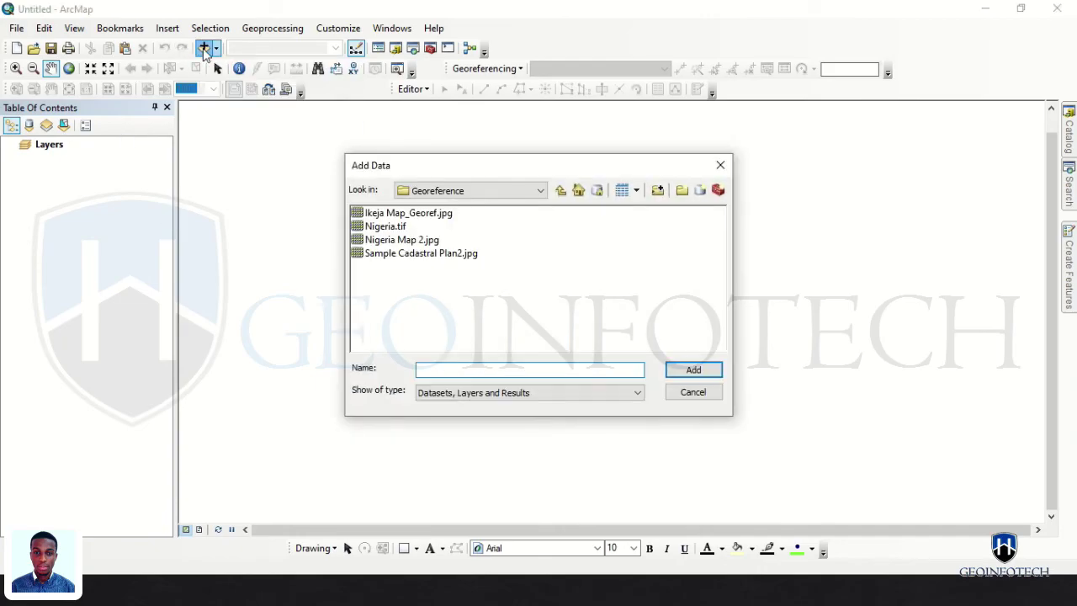
click(561, 191)
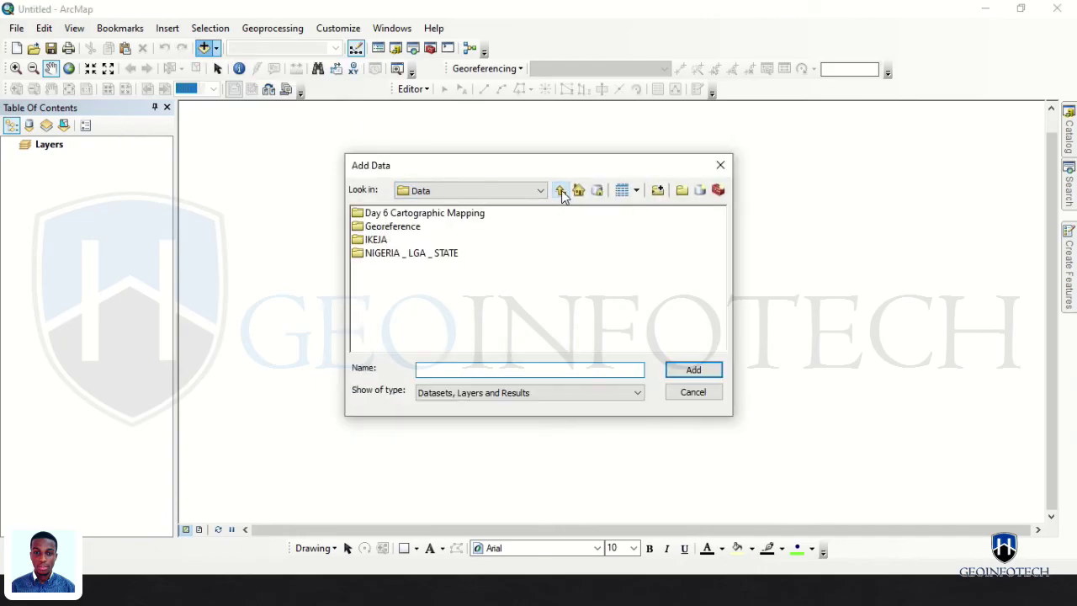
click(561, 191)
double_click(384, 240)
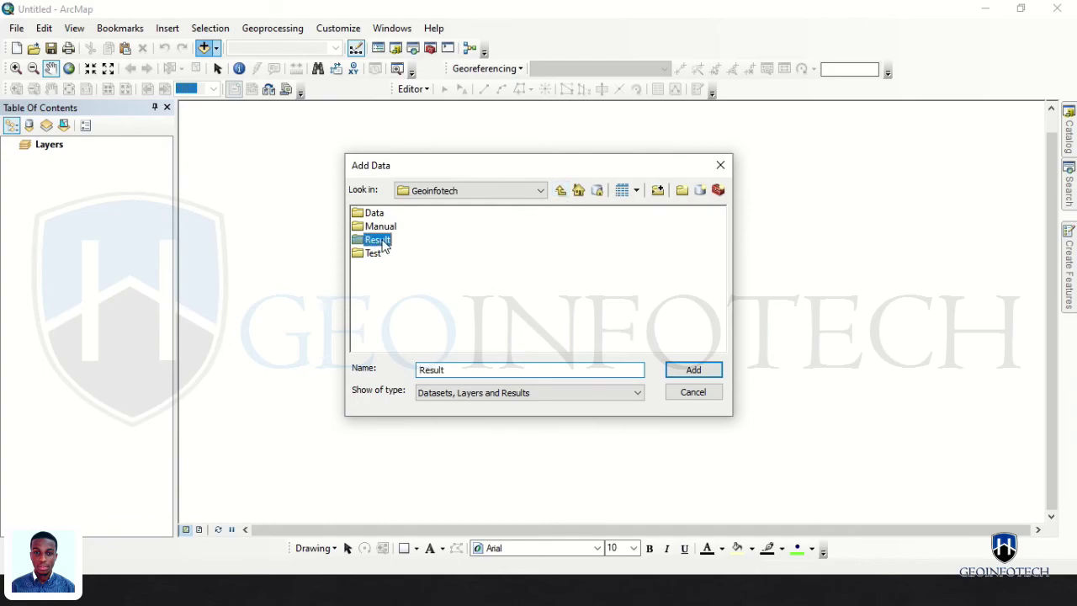
click(378, 218)
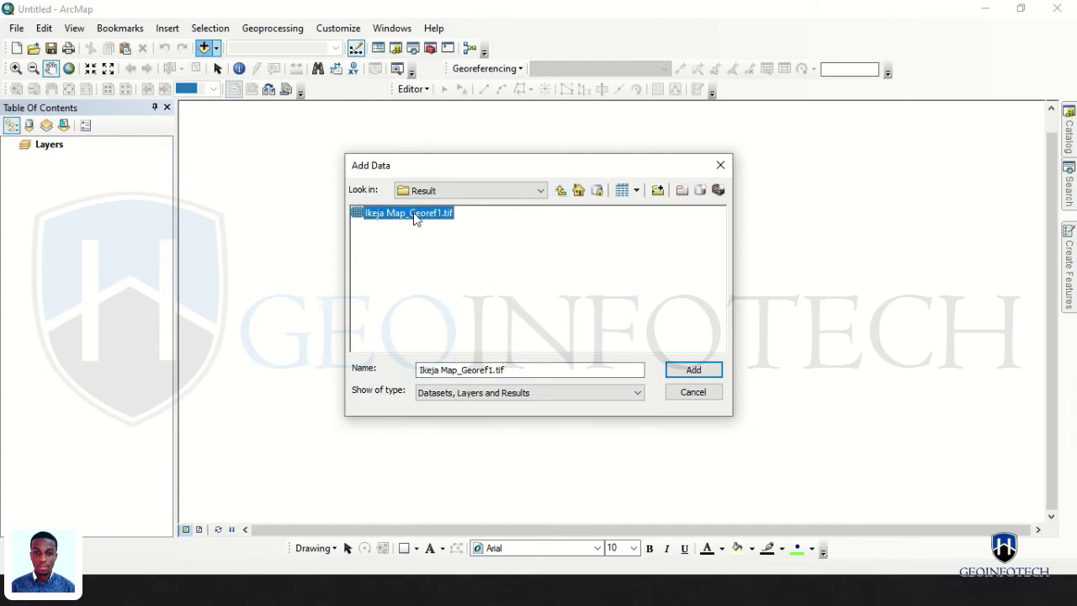
click(695, 369)
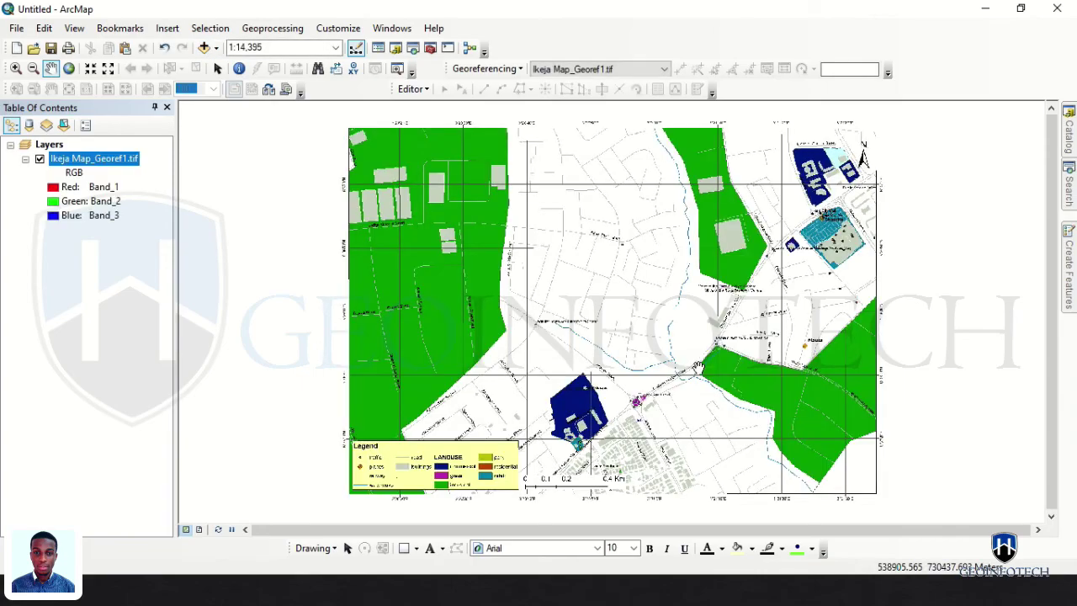